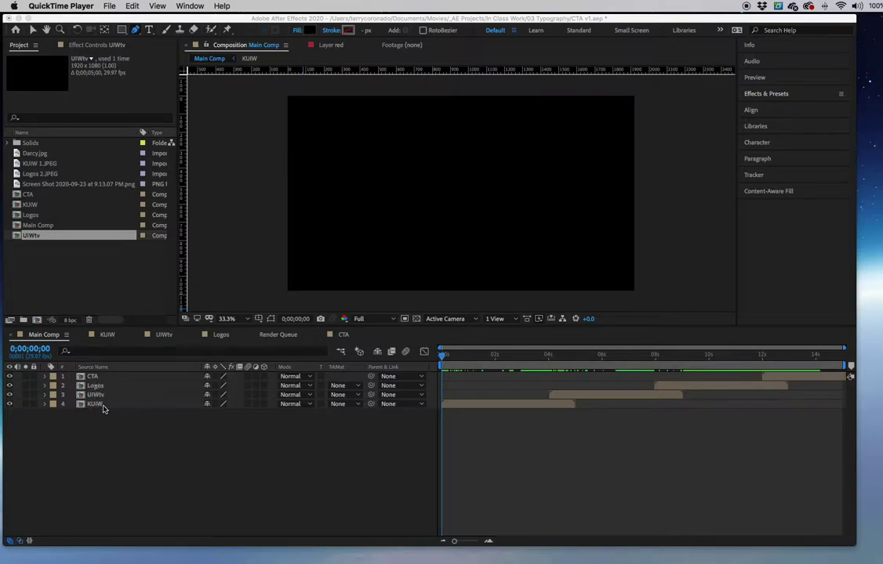
- Scrub the Main Comp timeline to preview the KUIW, UIWTV and Learn More sections
left_click(102, 408)
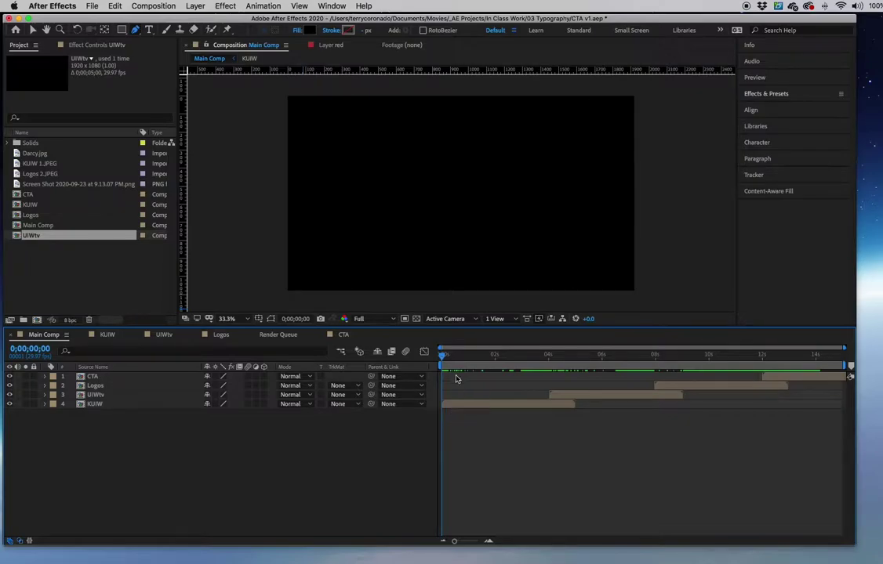
left_click_drag(444, 359, 612, 363)
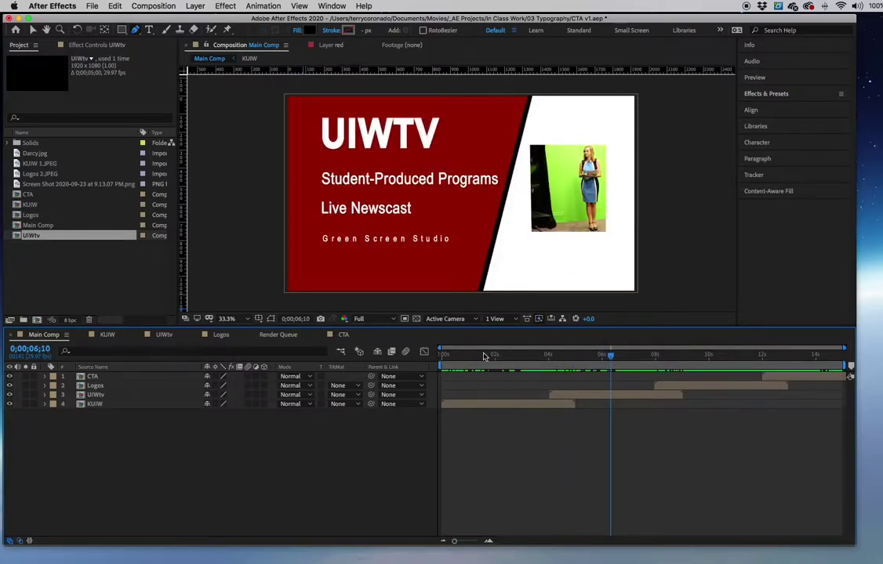
left_click_drag(479, 355, 526, 360)
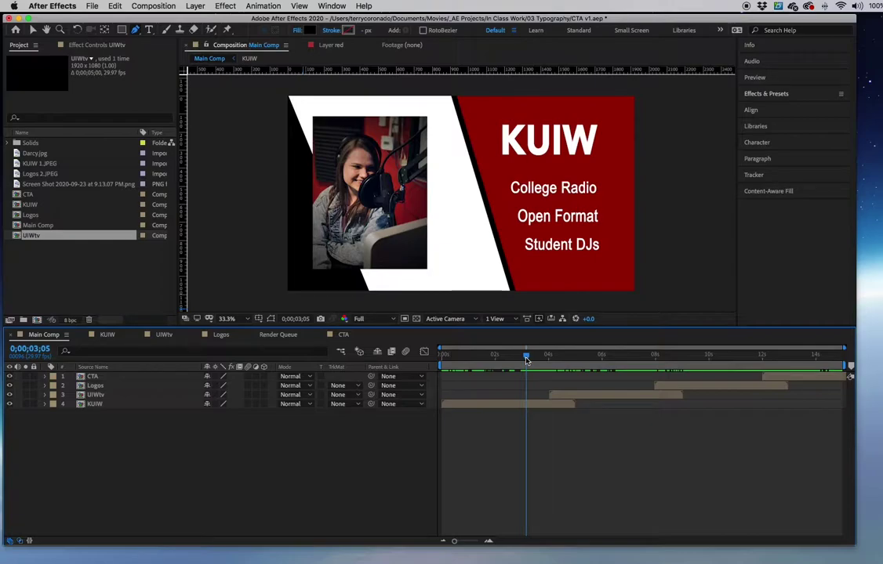
left_click_drag(526, 359, 829, 364)
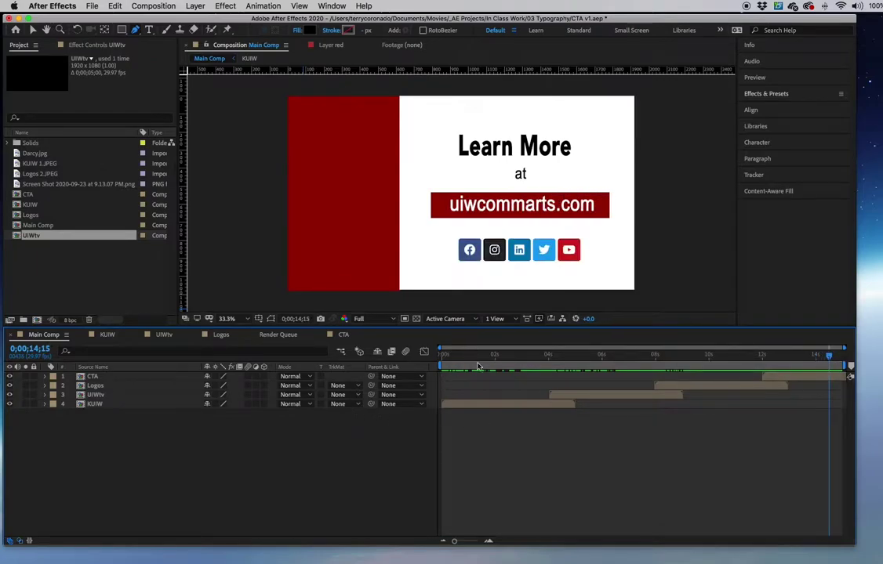
left_click_drag(547, 364, 668, 360)
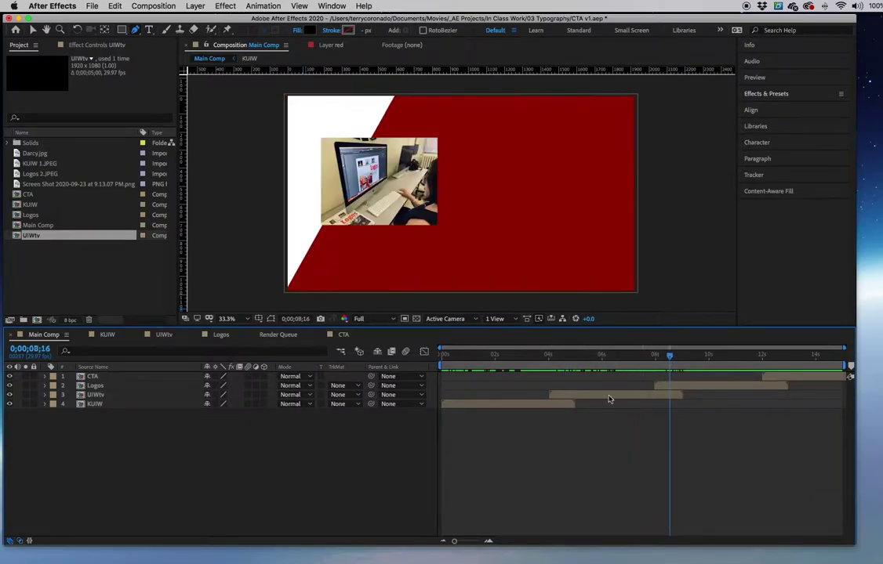
left_click(560, 407)
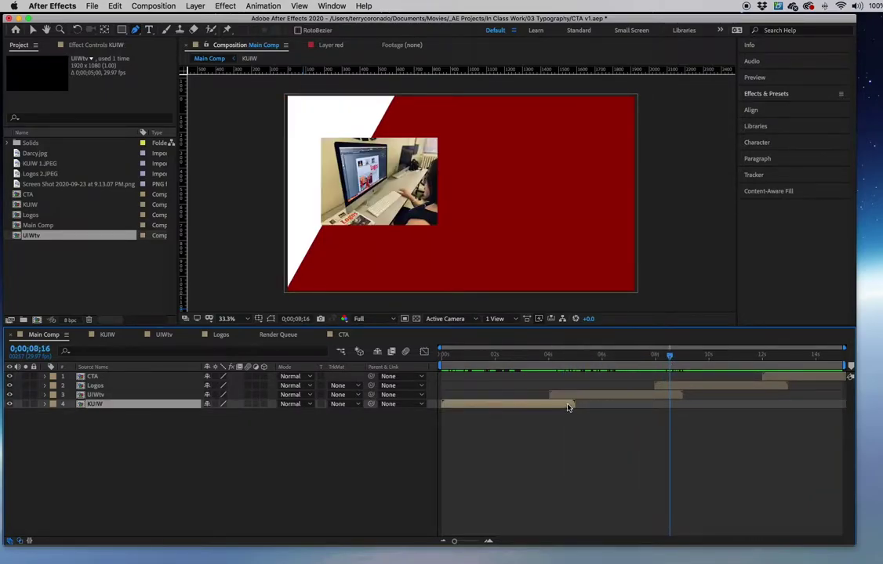
left_click(670, 397)
left_click_drag(672, 361, 553, 376)
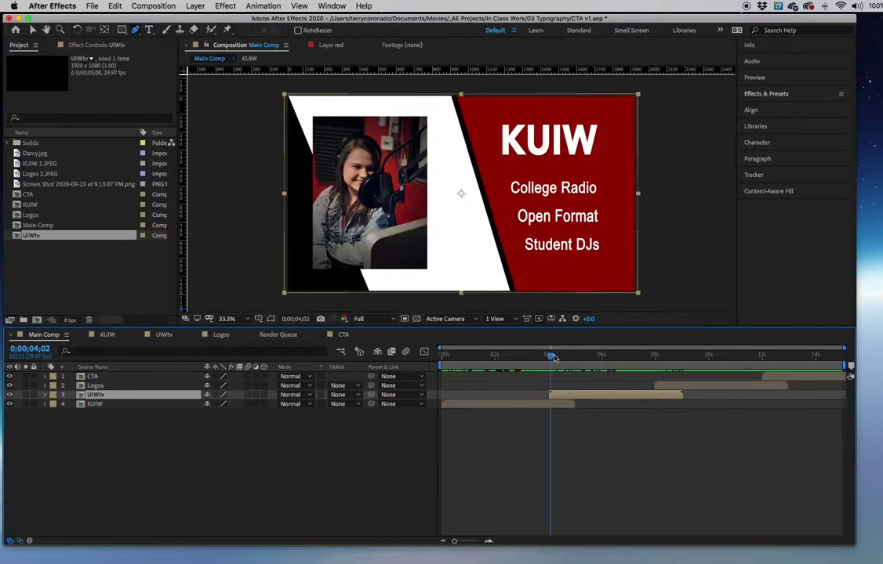
left_click_drag(552, 352, 476, 353)
left_click(107, 405)
left_click(104, 395)
left_click(107, 386)
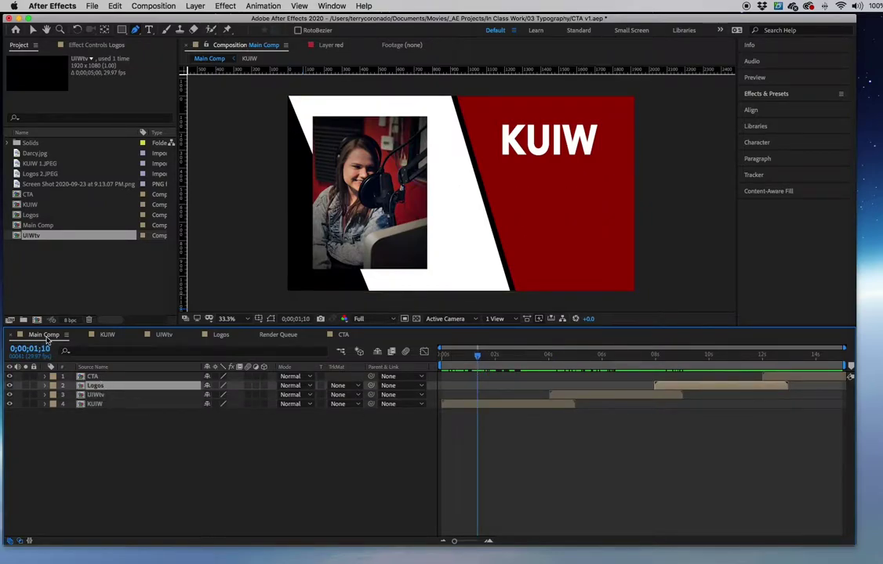
- Save the CTA v1 project and close it
left_click(93, 7)
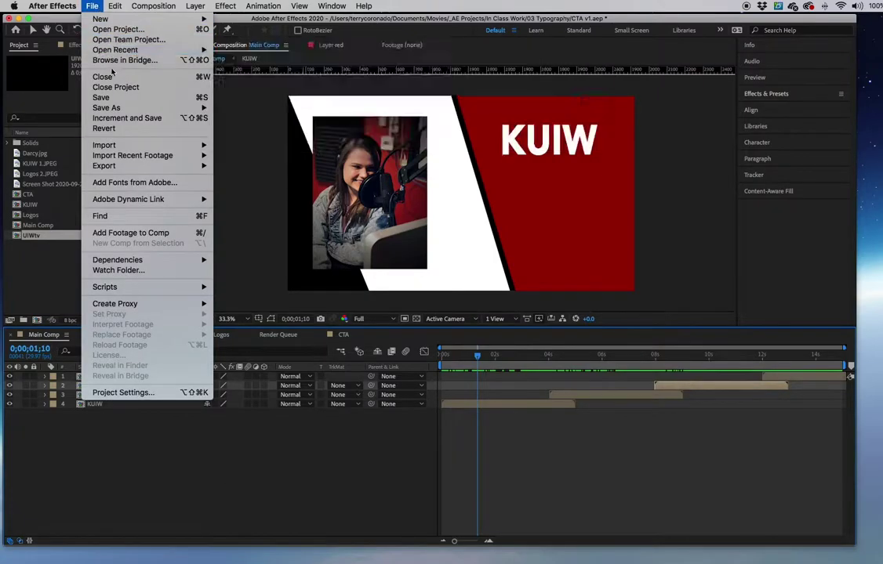
left_click(104, 97)
left_click(92, 7)
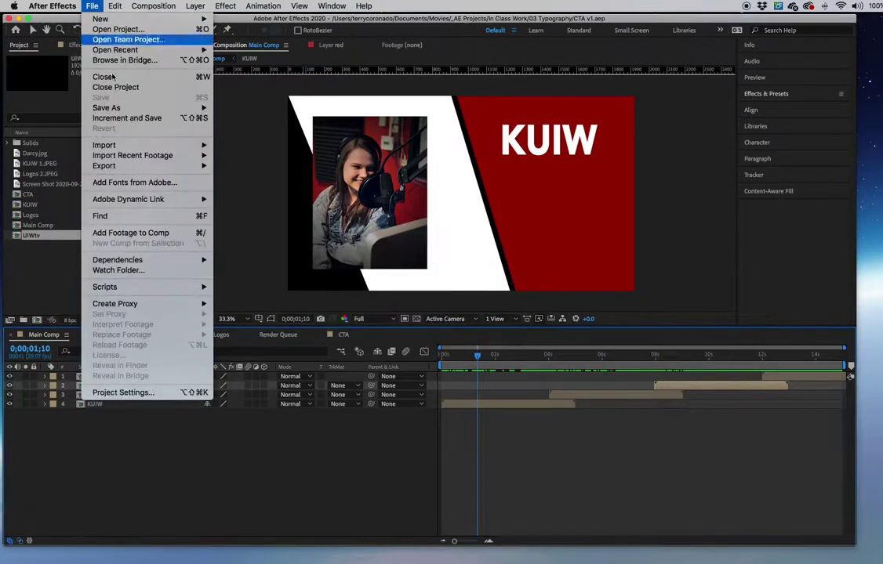
left_click(115, 88)
- Start a new empty project and save it as CTA v2.aep
left_click(91, 7)
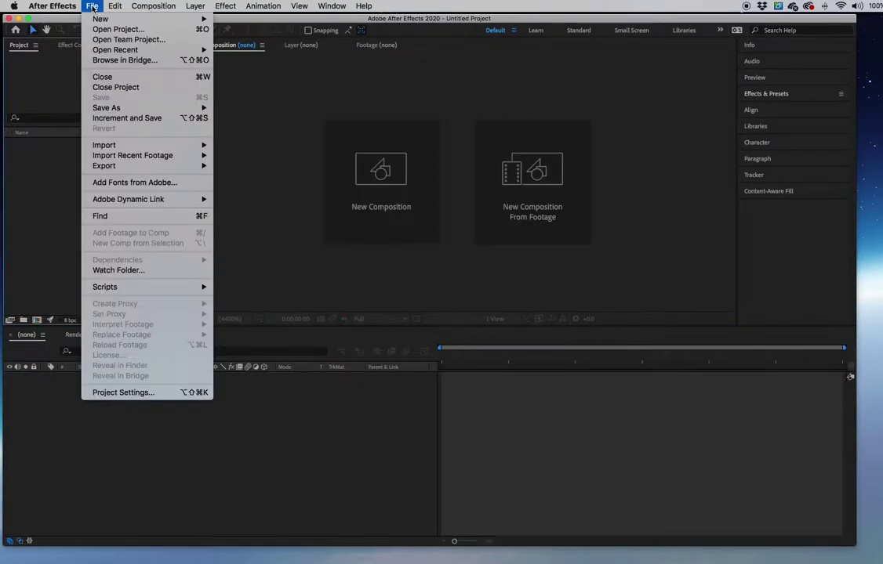
mouse_move(101, 19)
left_click(245, 22)
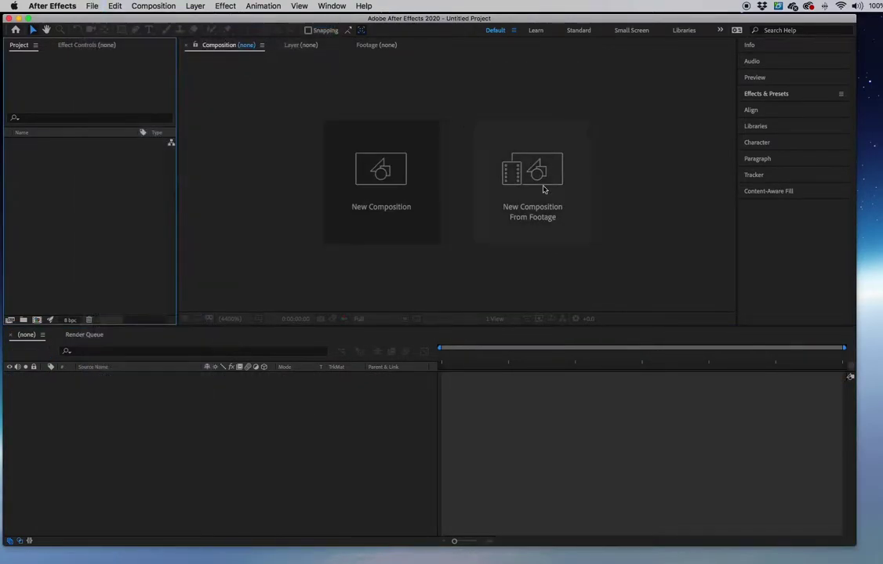
left_click(92, 6)
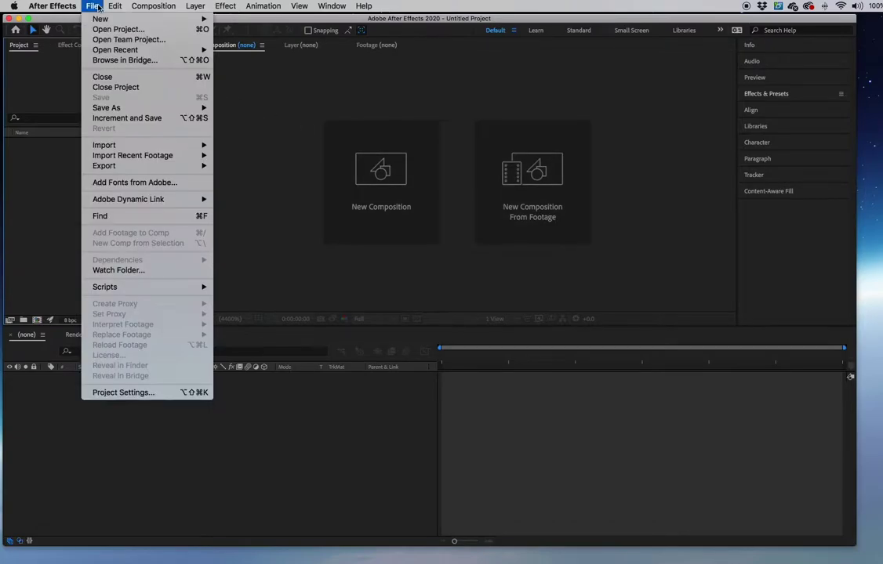
mouse_move(117, 107)
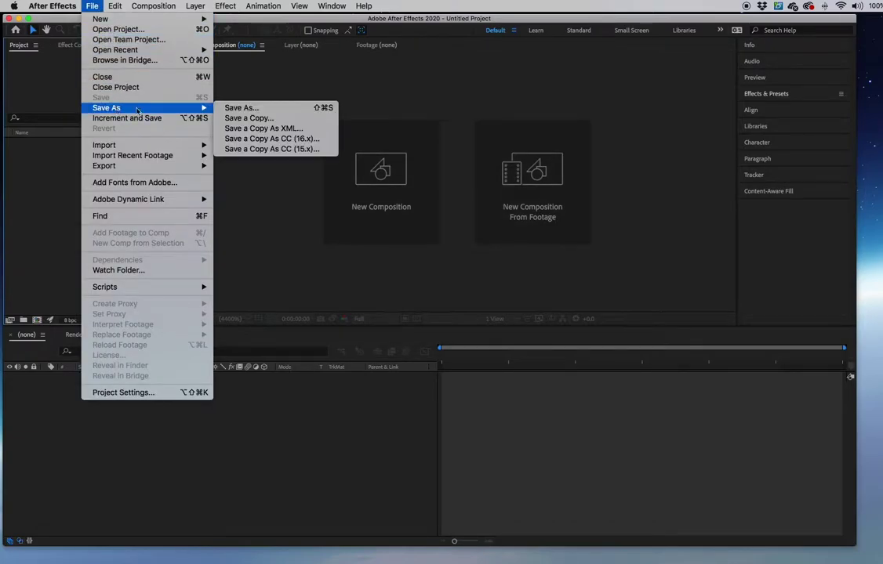
left_click(235, 108)
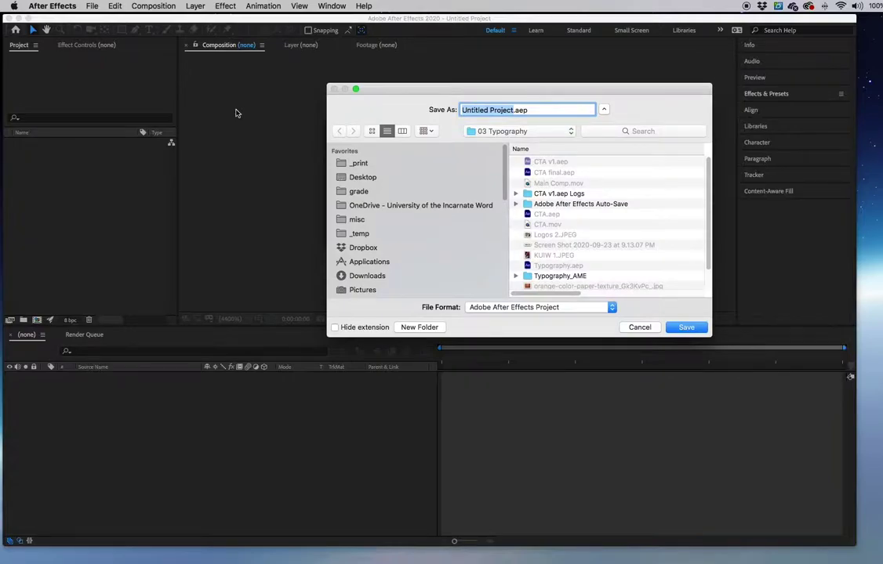
type("CTA v2")
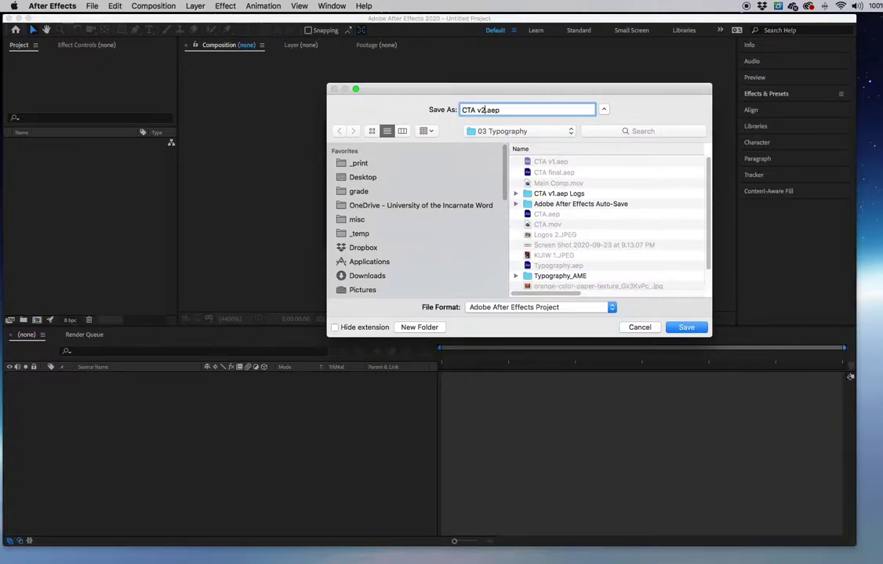
key("Return")
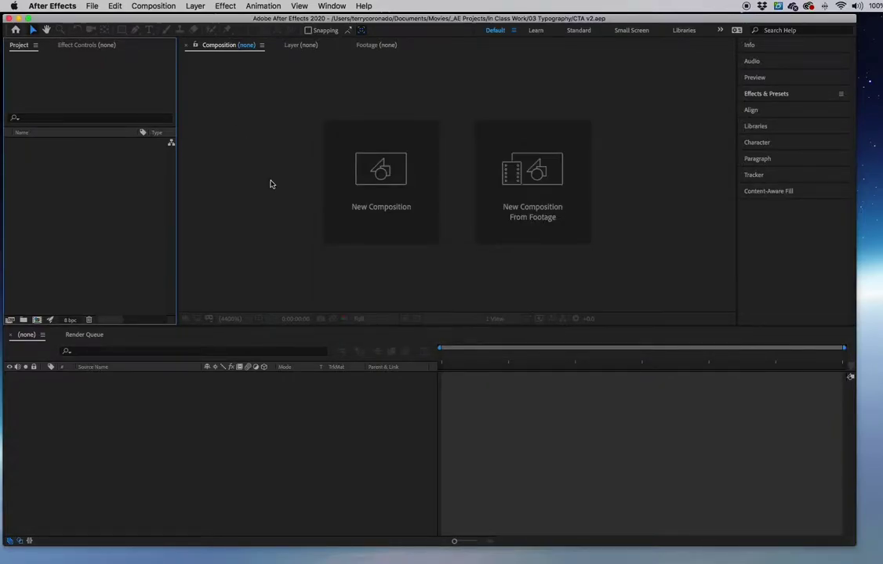
- Create a composition named Main Comp, 1920 px wide, with a 0;00;15;00 duration
left_click(378, 182)
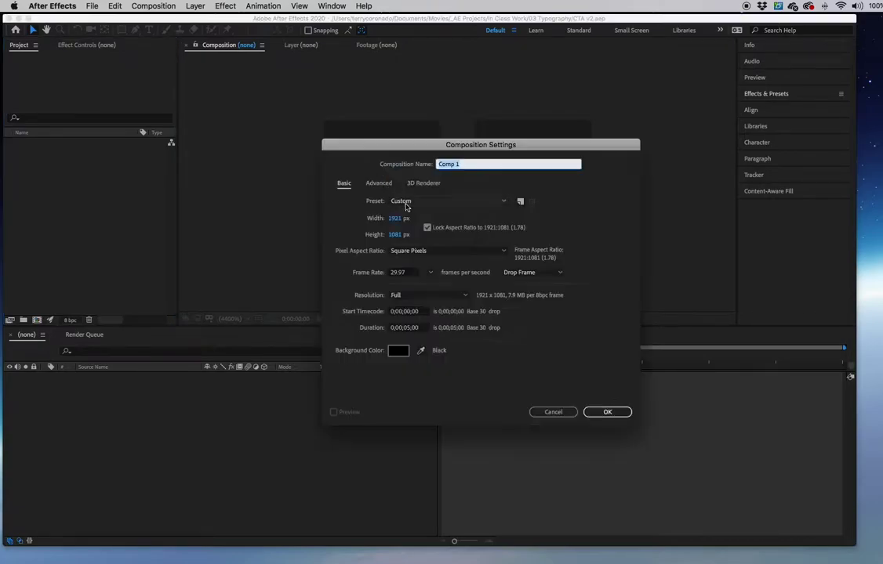
type("Main")
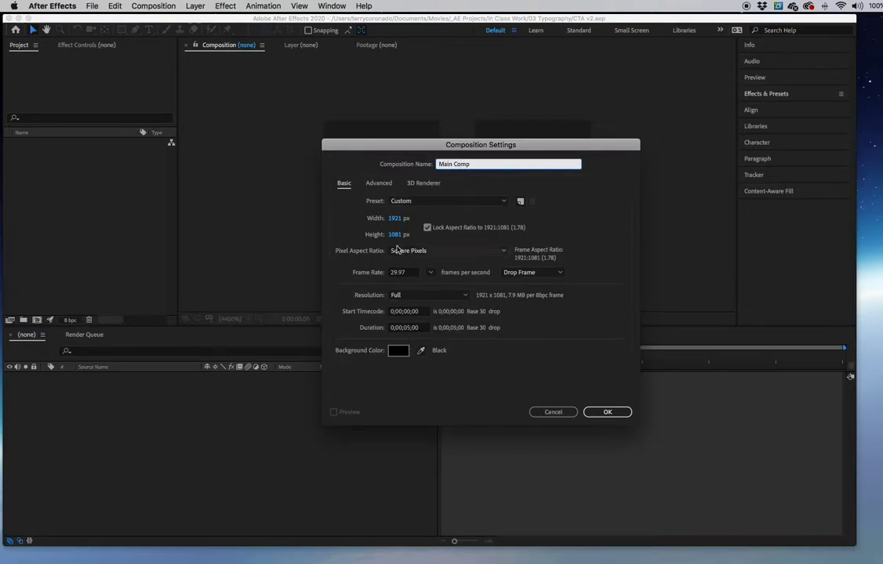
left_click(396, 218)
type("1920")
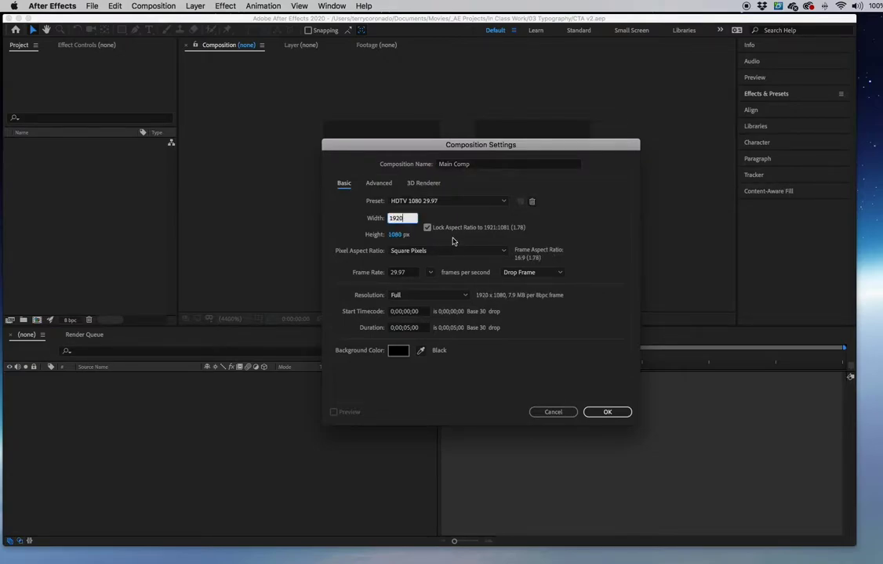
key("Return")
left_click(408, 332)
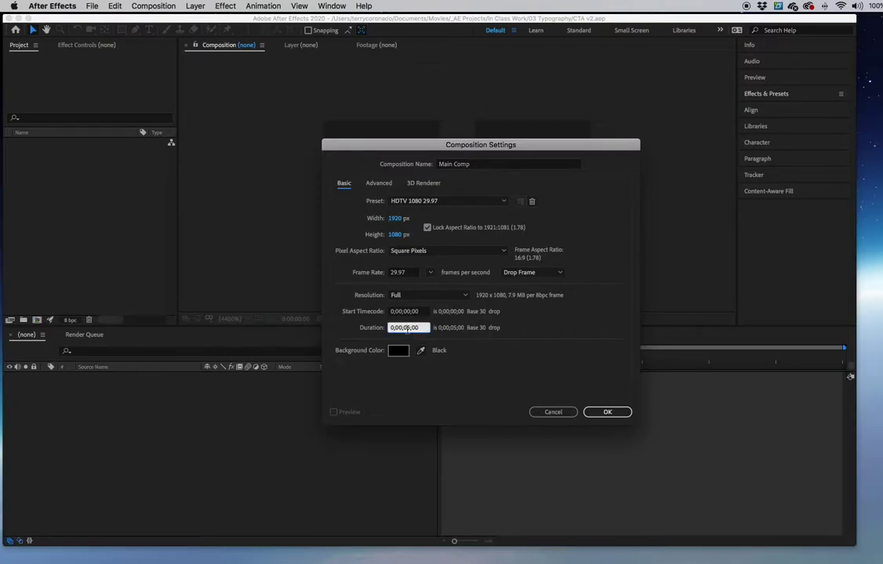
left_click(606, 416)
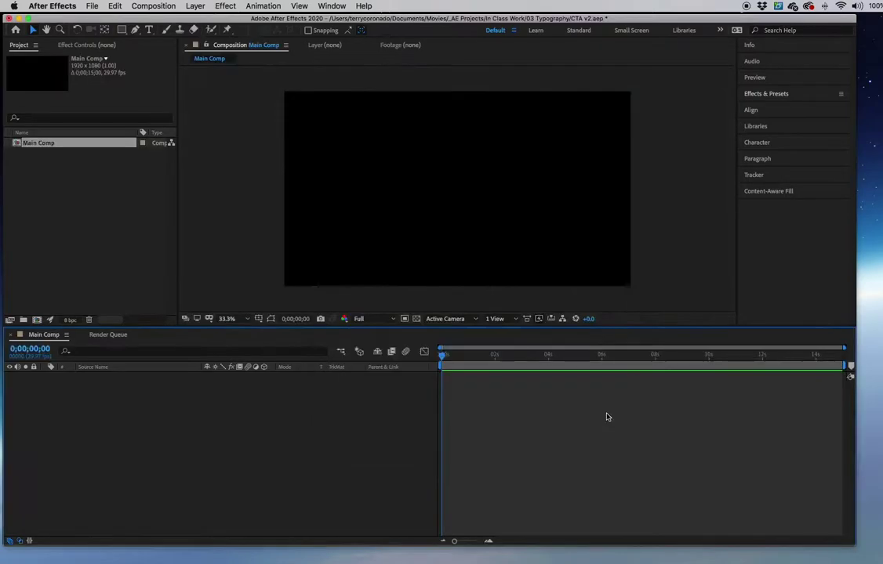
- Create two new 5-second compositions named KUIW and UIWtv
left_click(154, 8)
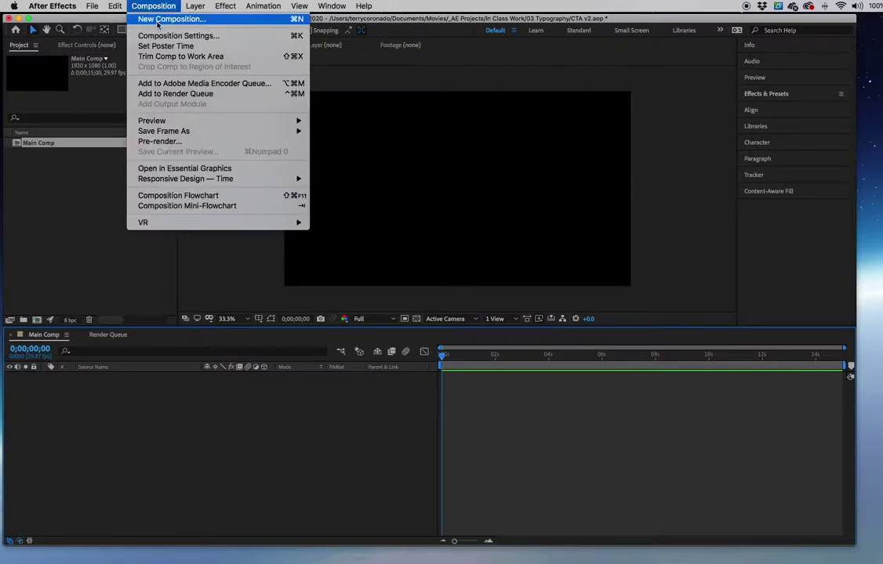
left_click(158, 20)
type("KUIW")
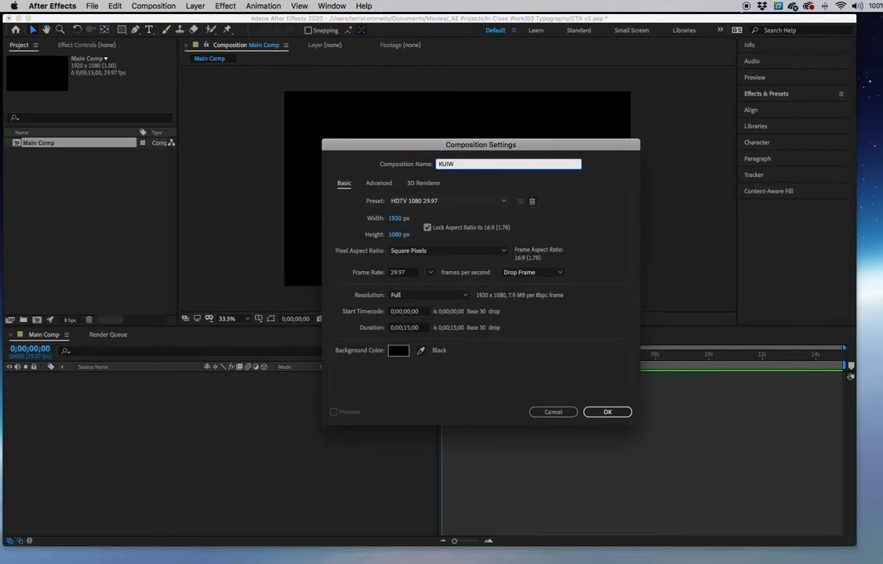
left_click(407, 328)
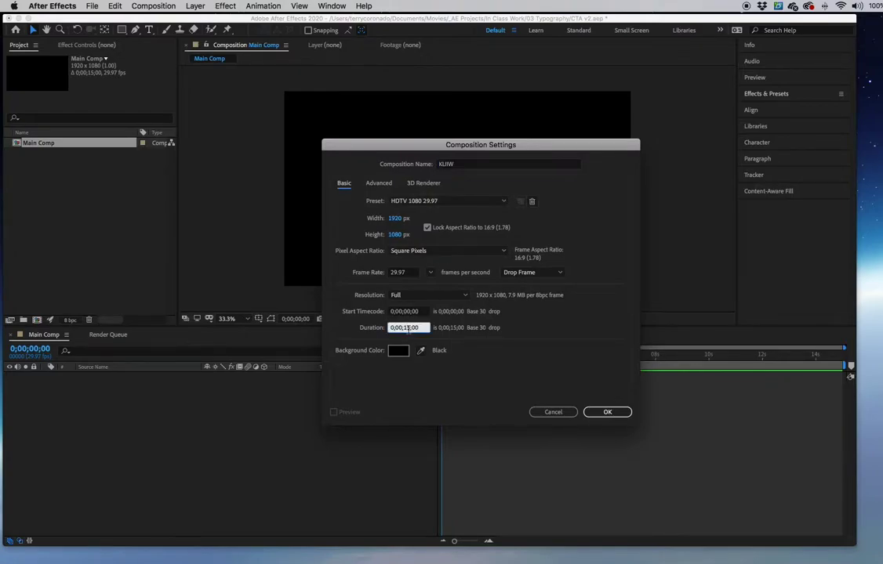
key("Return")
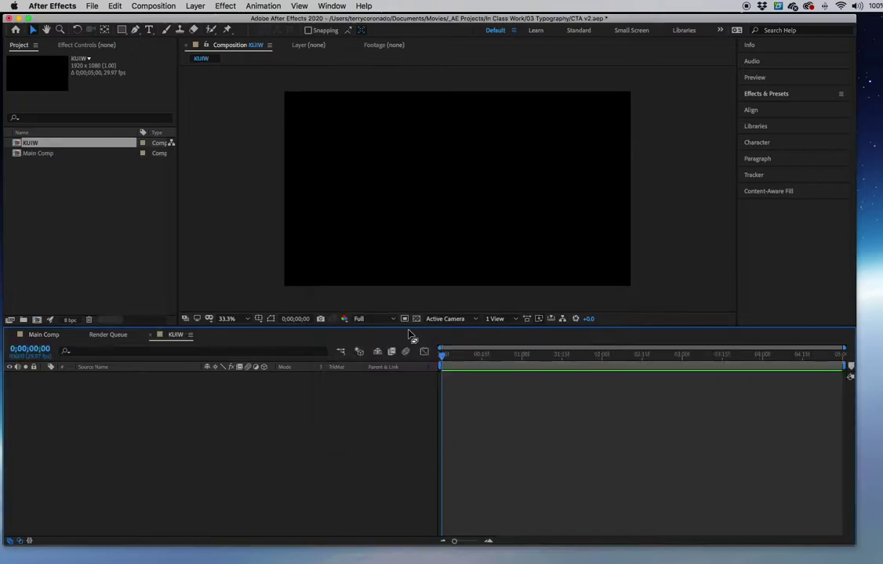
left_click(147, 6)
left_click(166, 24)
type("UIWtv")
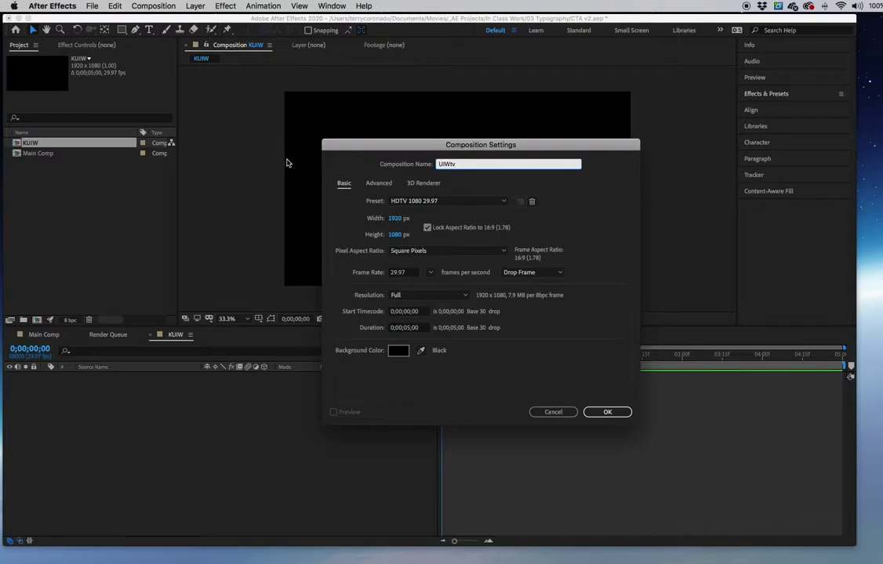
left_click(607, 411)
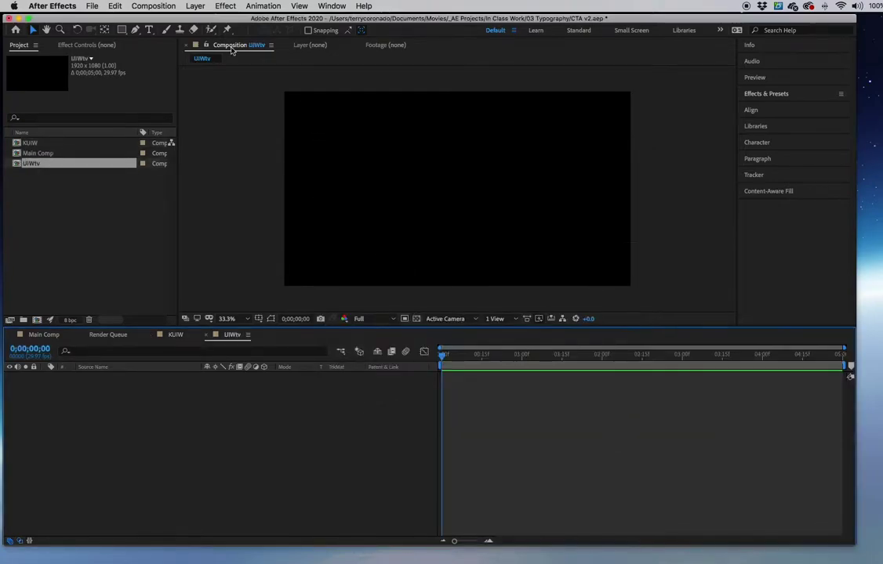
- Create the Logos composition and begin naming another one CTA
left_click(154, 6)
left_click(156, 15)
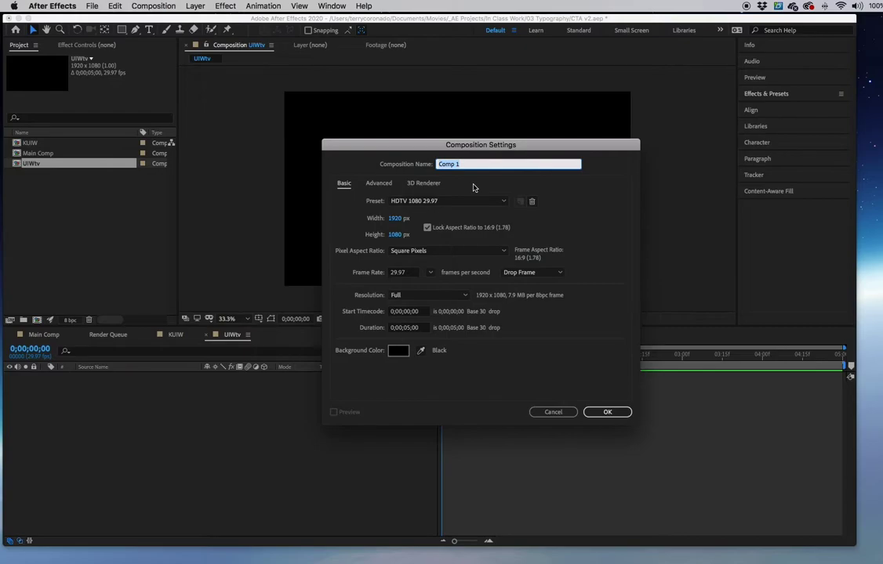
type("Logos")
left_click(597, 411)
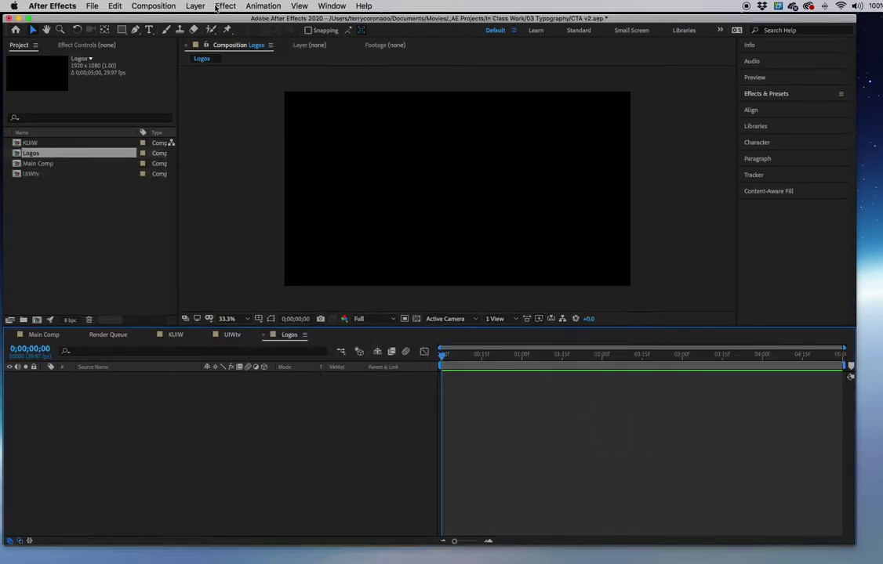
left_click(195, 6)
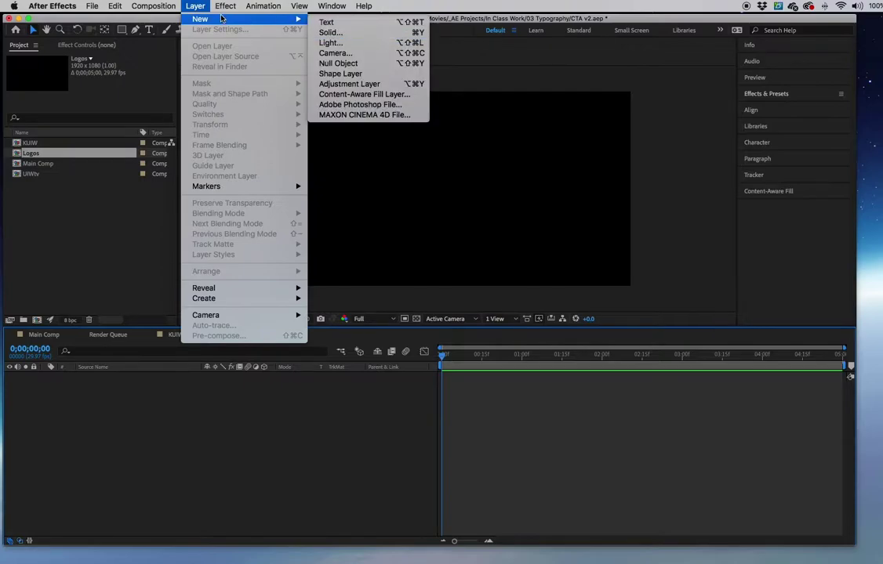
mouse_move(154, 5)
left_click(180, 18)
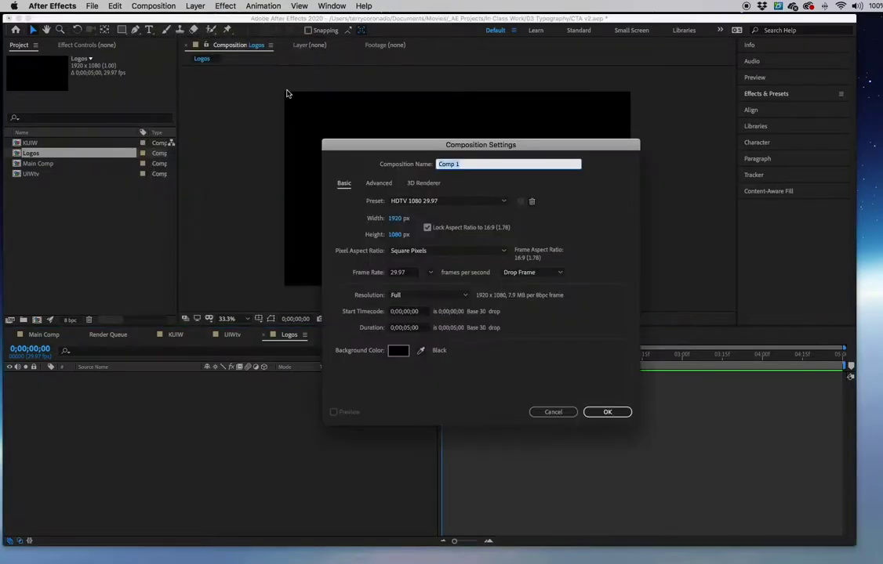
type("CTA")
- Finish the CTA composition, then close the CTA, Logos, UIWtv, Render Queue and Main Comp tabs
left_click(611, 411)
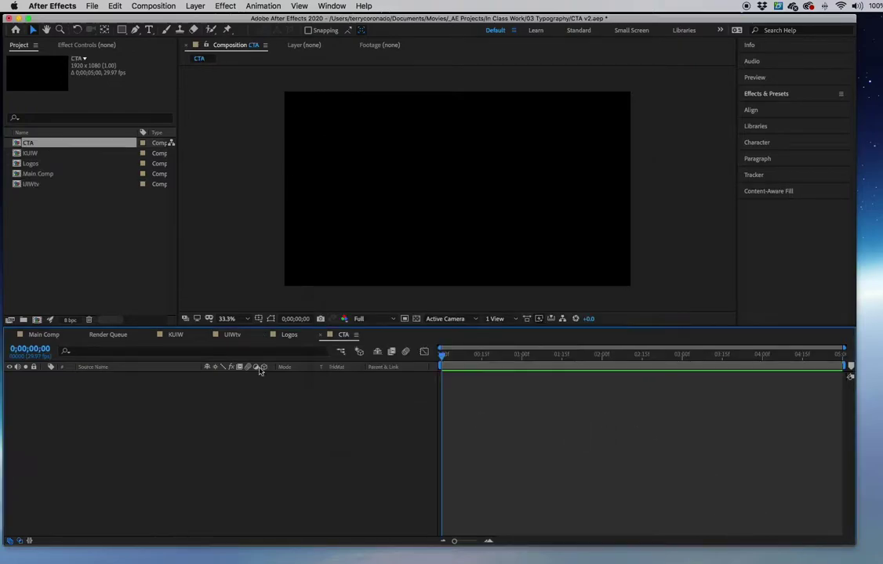
left_click(31, 184)
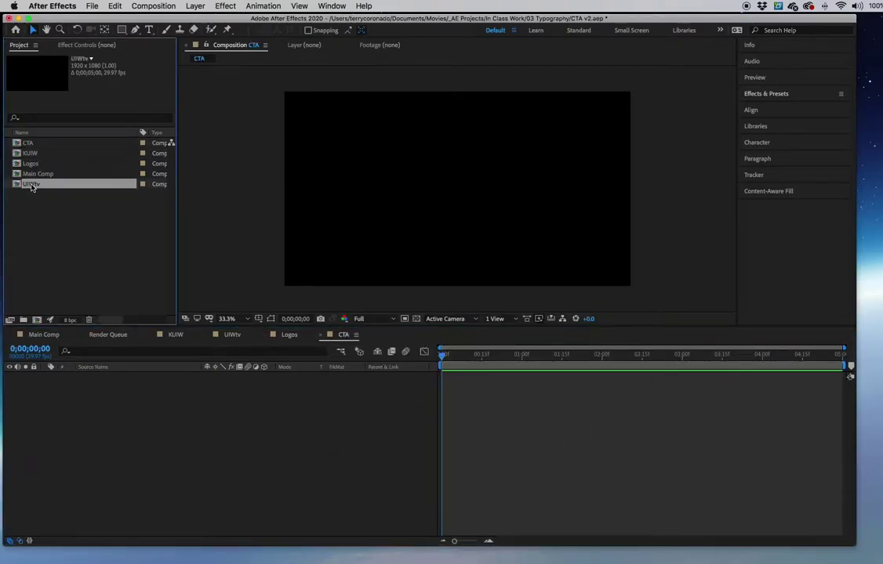
left_click(320, 336)
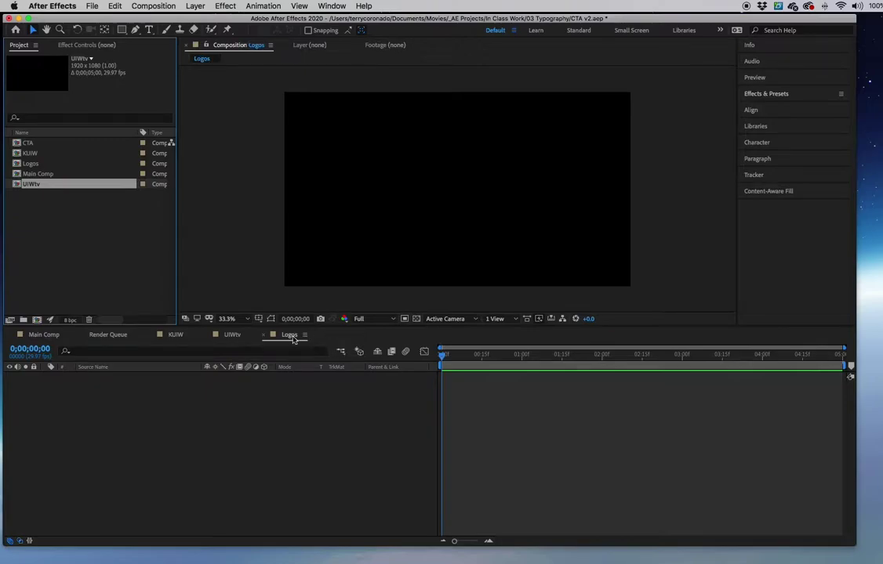
left_click(266, 336)
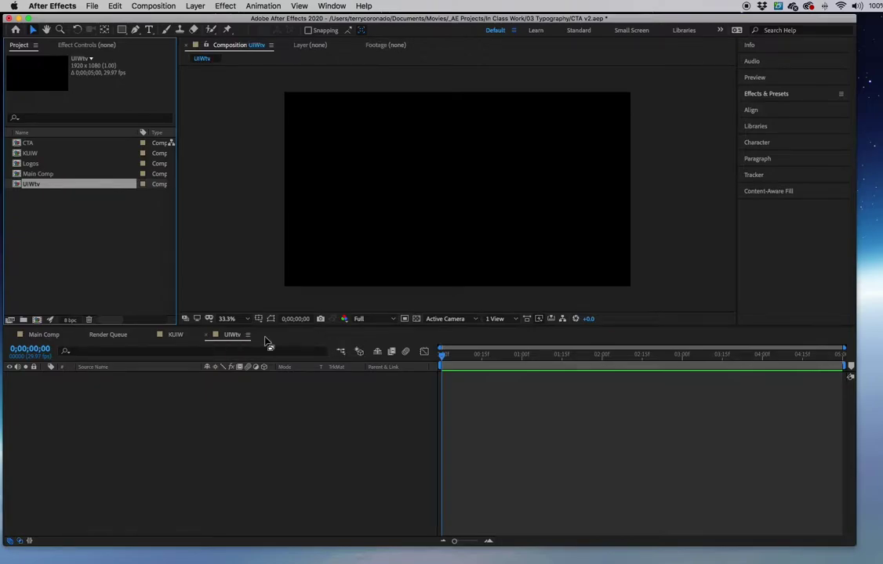
left_click(206, 336)
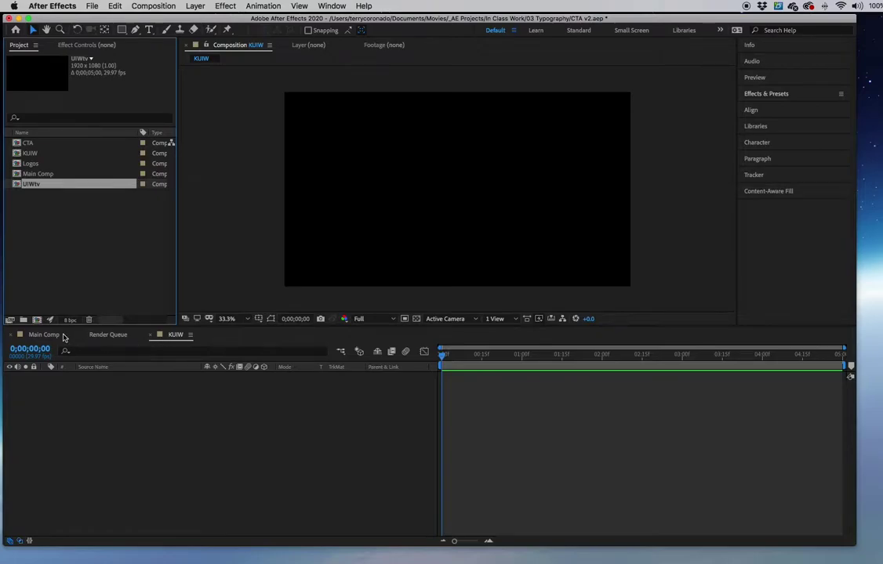
left_click(81, 335)
left_click(11, 336)
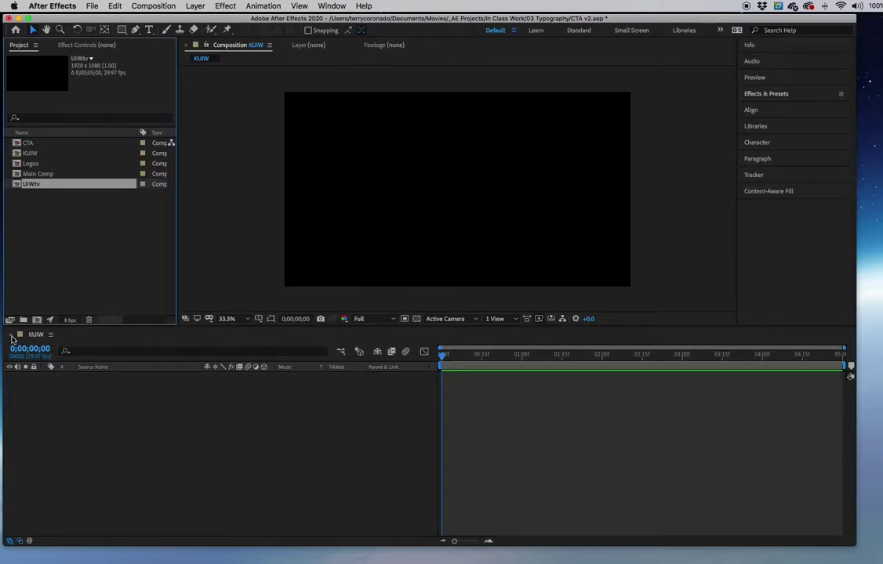
left_click(439, 365)
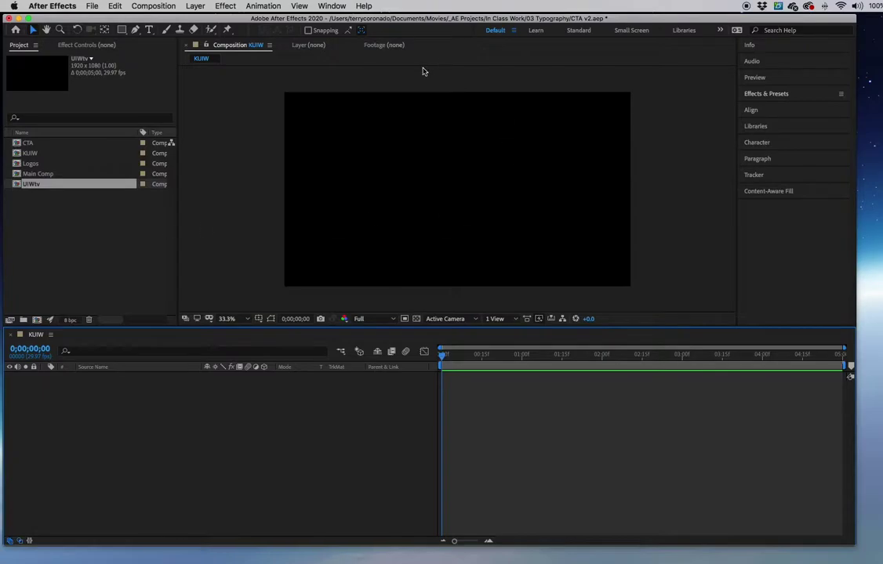
- Show rulers in the KUIW composition viewer, then review the View menu's guide options
left_click(301, 6)
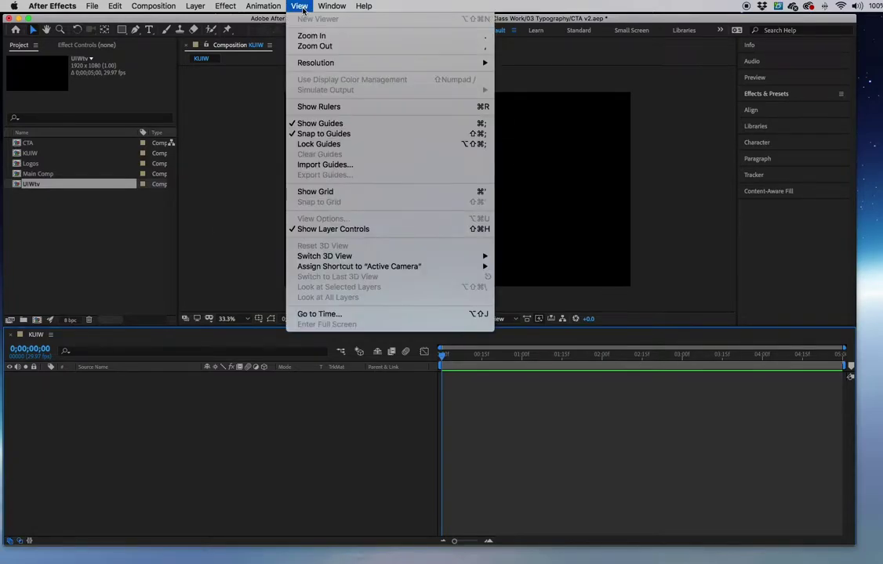
left_click(319, 108)
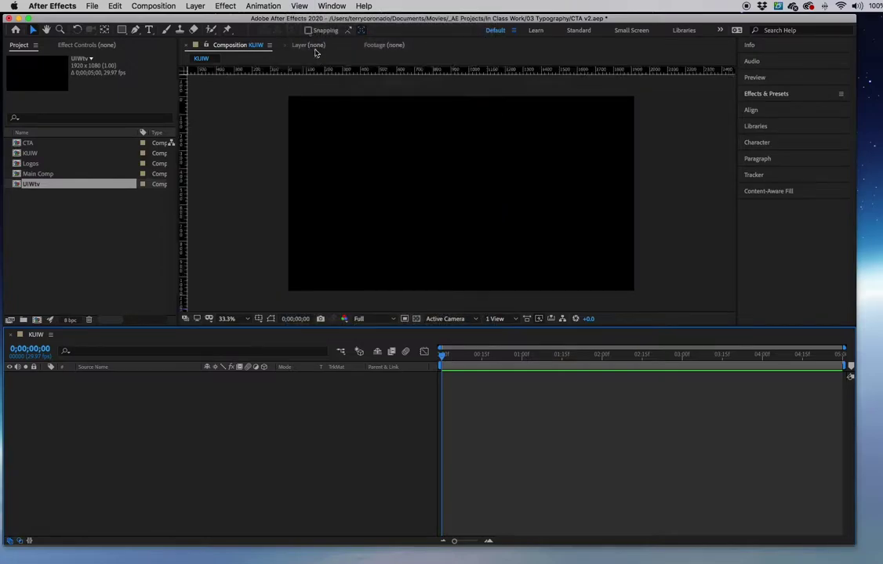
left_click(300, 6)
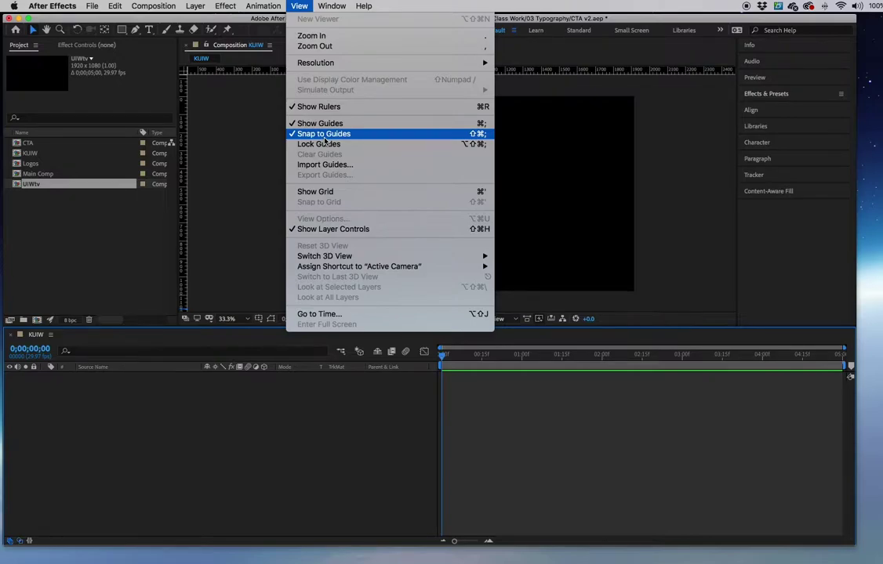
left_click(269, 173)
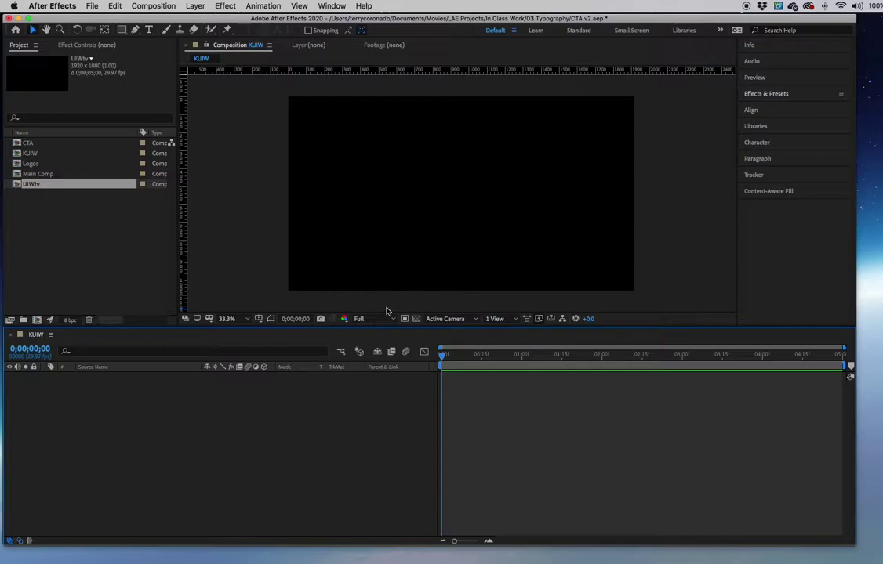
- Overlay Title/Action Safe guides on the KUIW viewer
left_click(258, 318)
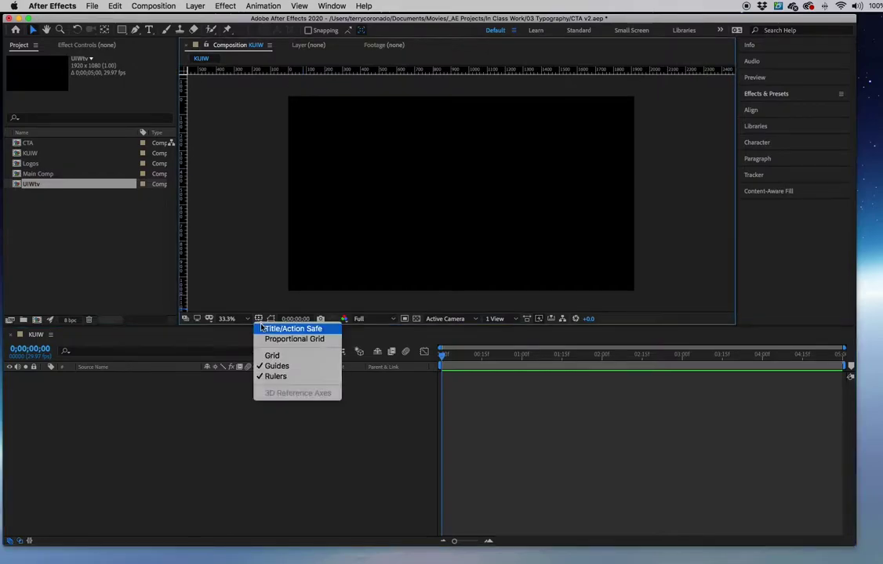
left_click(264, 329)
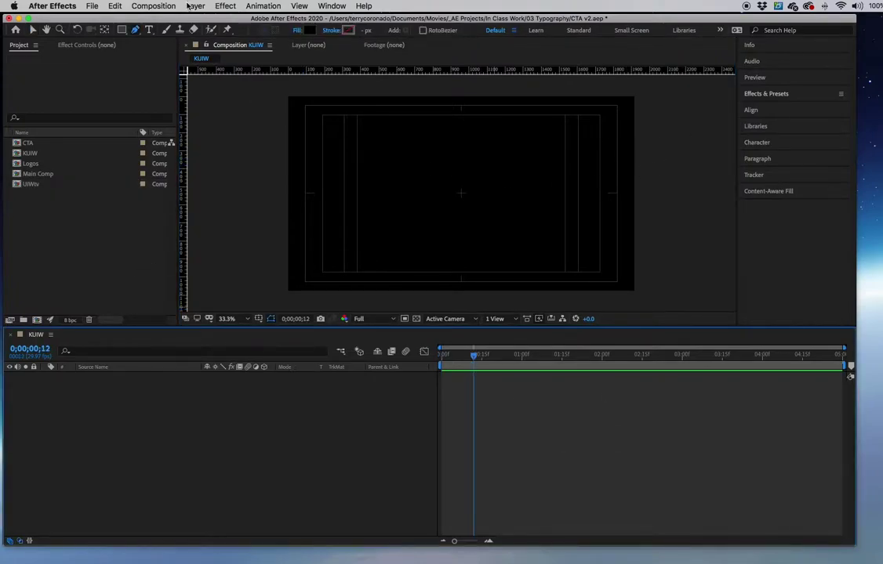
- Add a pure white 2500×1080 solid, White Solid 1, to KUIW
left_click(188, 6)
mouse_move(195, 18)
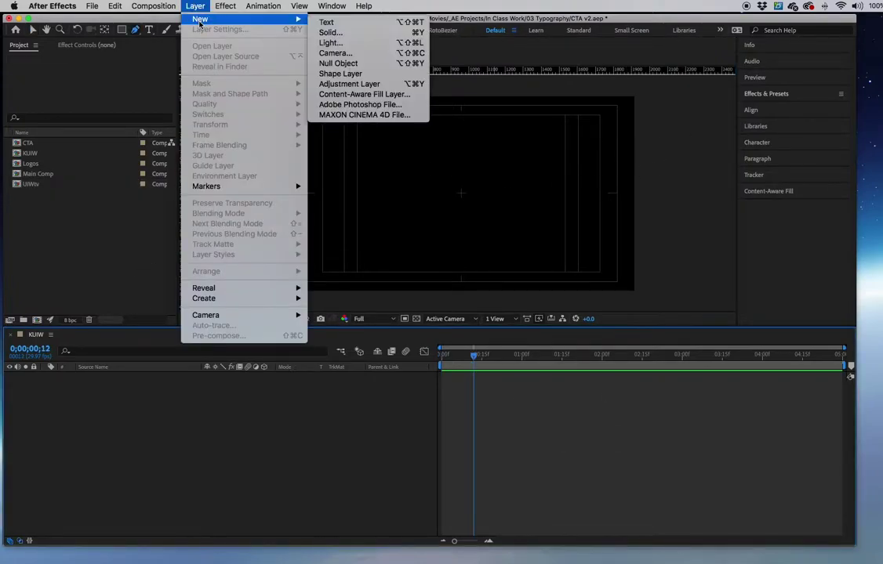
left_click(329, 33)
left_click(389, 244)
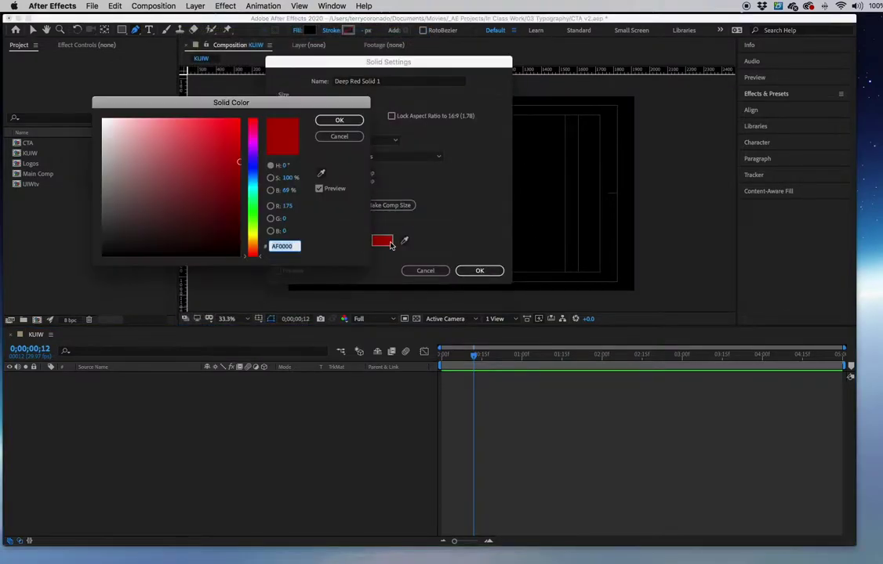
left_click_drag(191, 180, 73, 102)
left_click(340, 120)
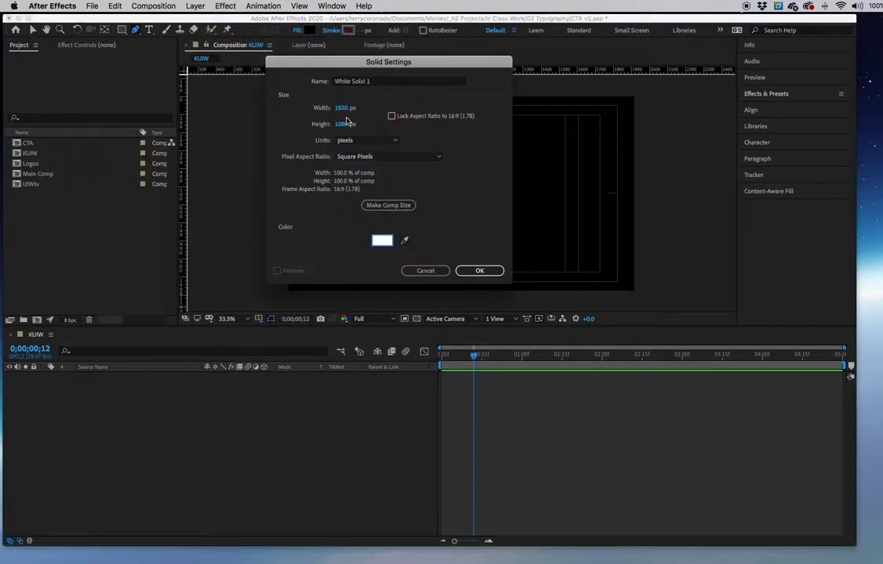
key("Tab")
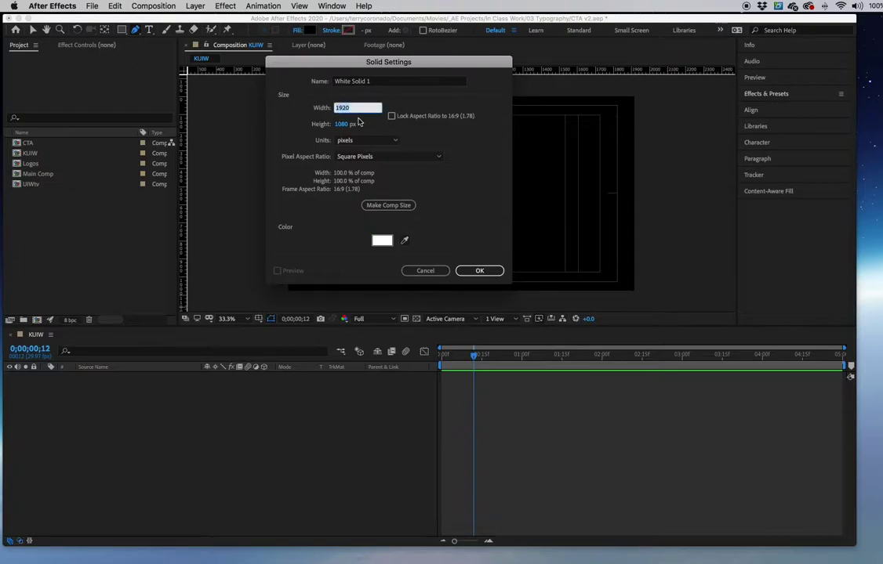
type("2500")
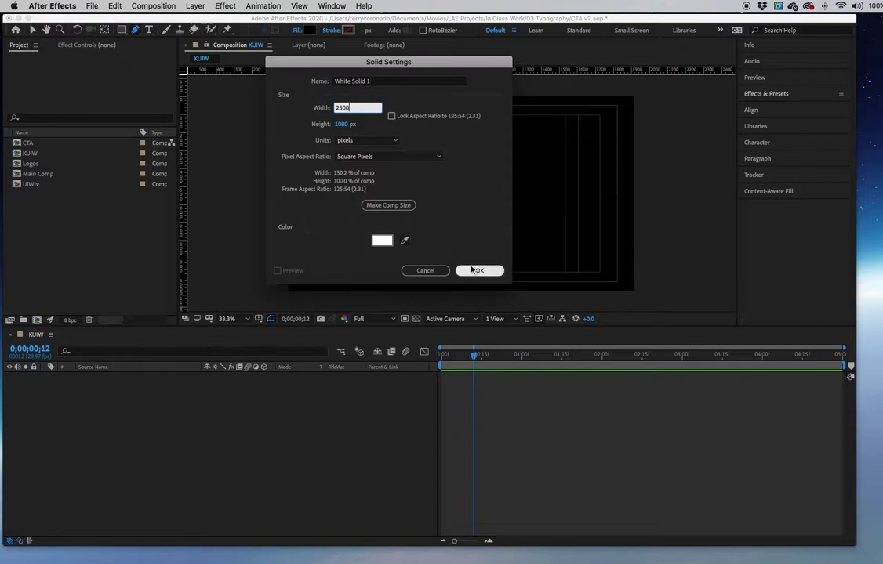
left_click(477, 271)
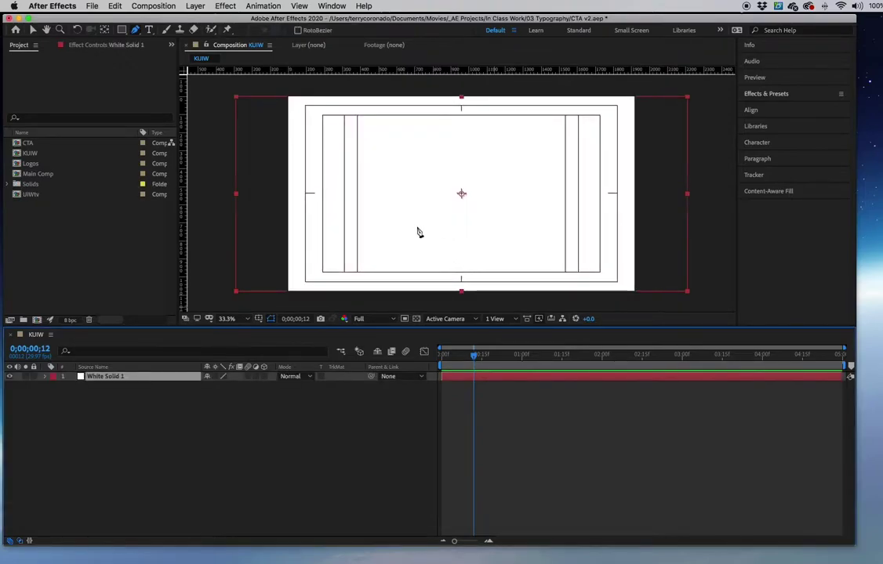
- Drag White Solid 1 right so a black strip shows along the frame's left edge
left_click(32, 30)
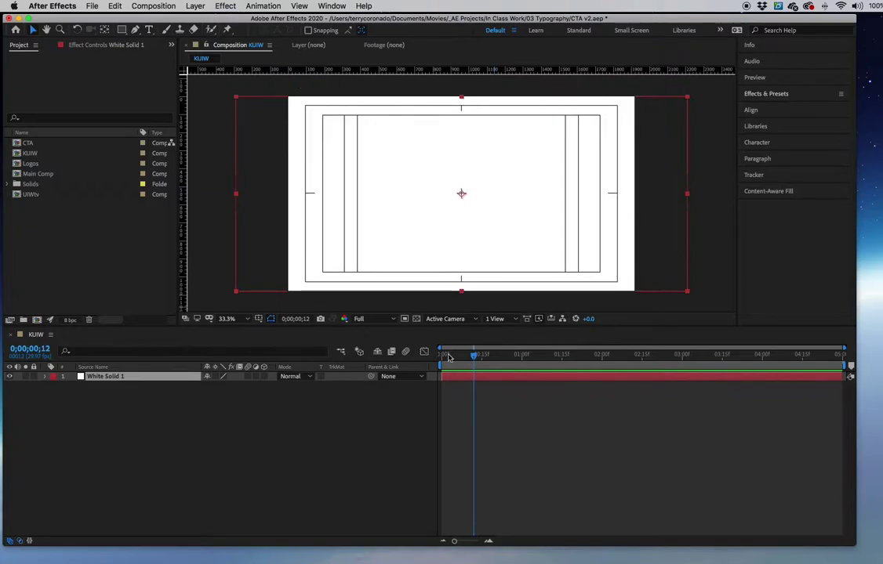
left_click_drag(391, 225, 465, 226)
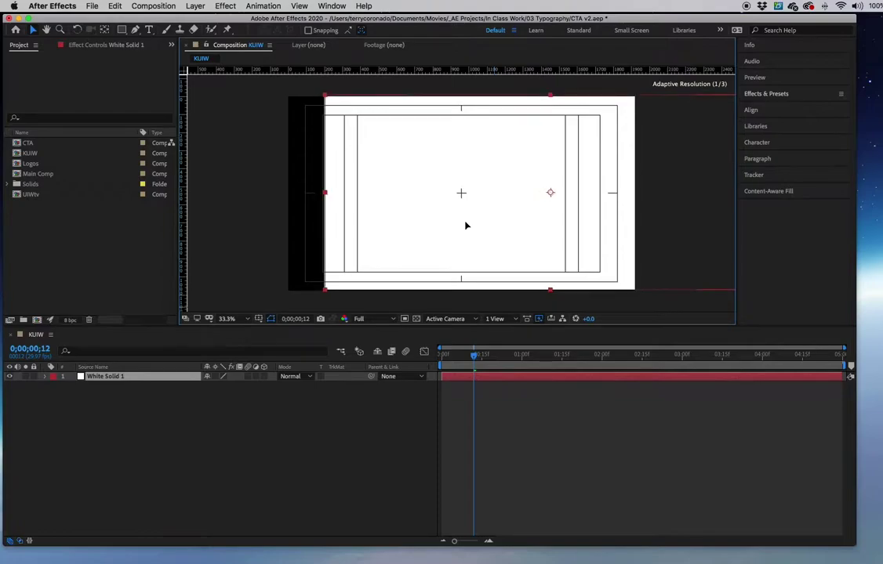
key("Return")
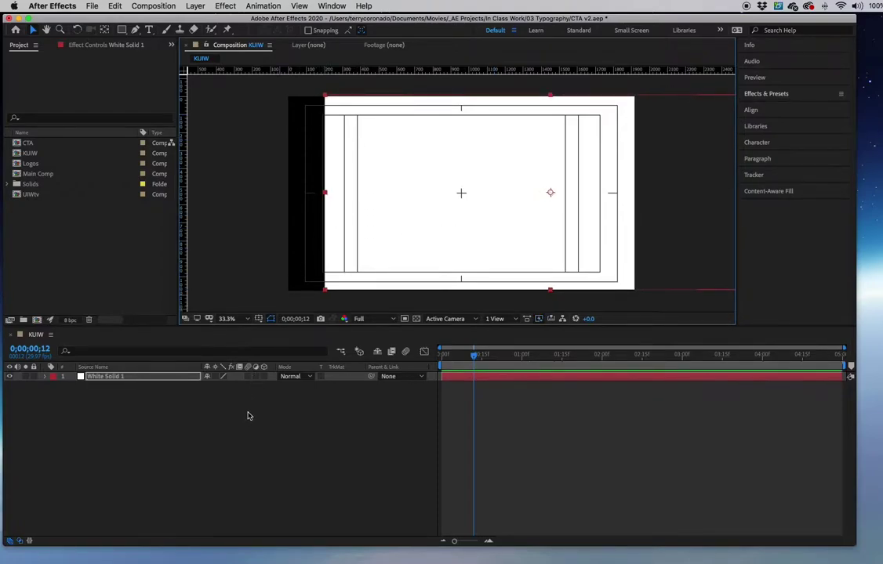
left_click(138, 420)
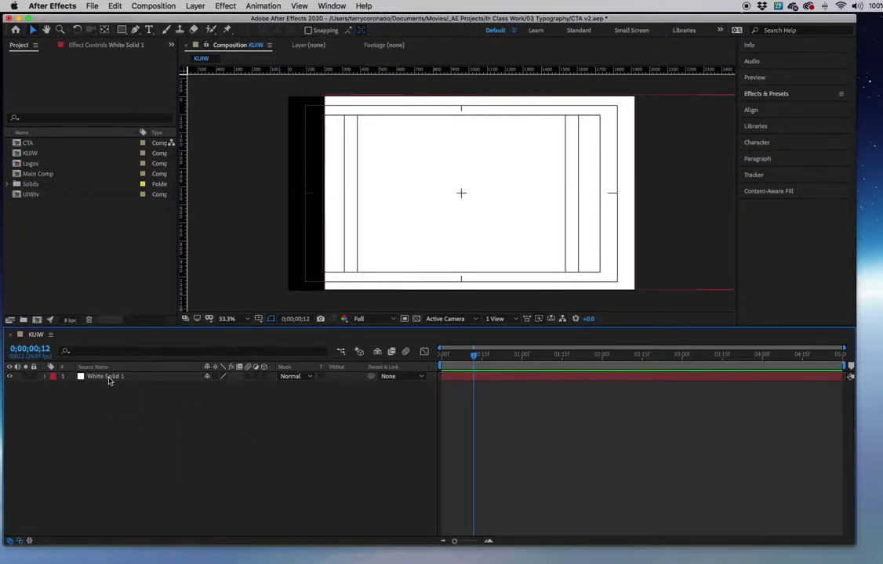
left_click(109, 380)
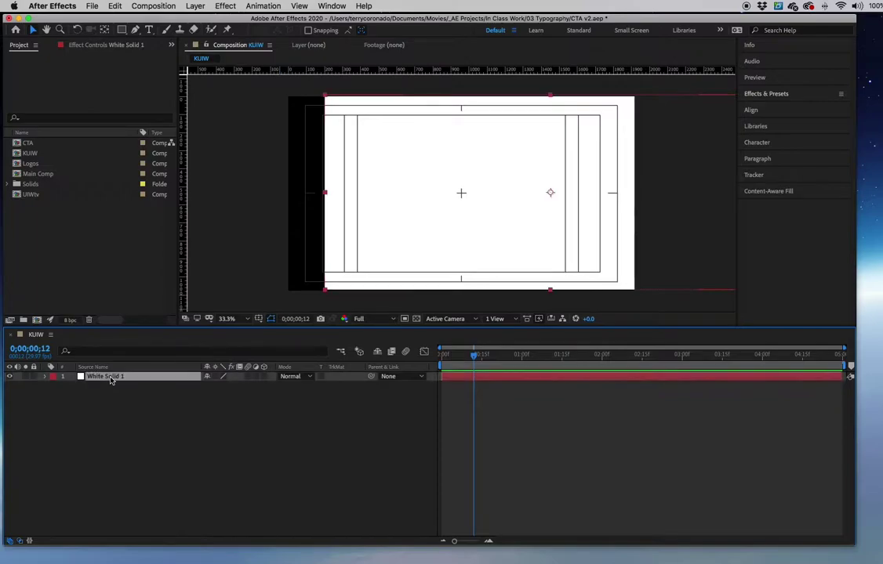
left_click(135, 30)
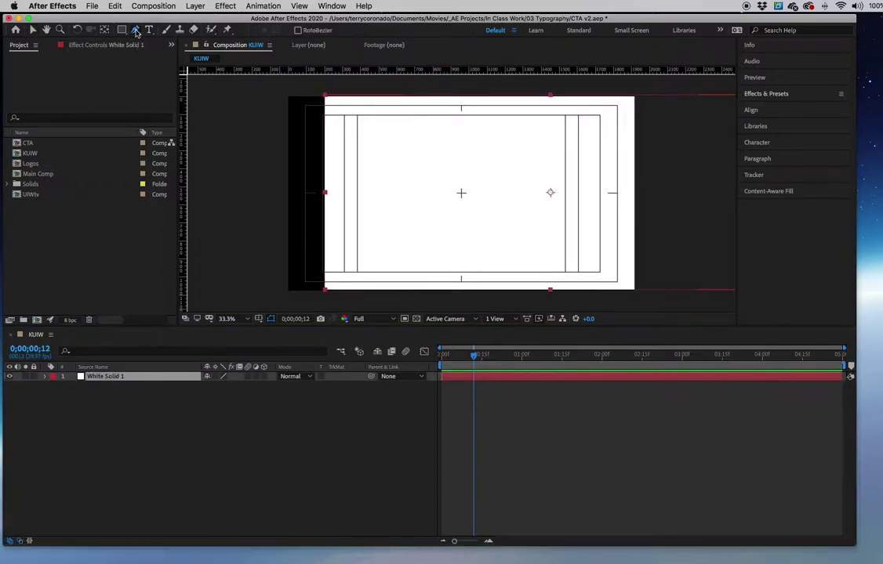
- Draw a closed four-point mask around the white solid
left_click(312, 82)
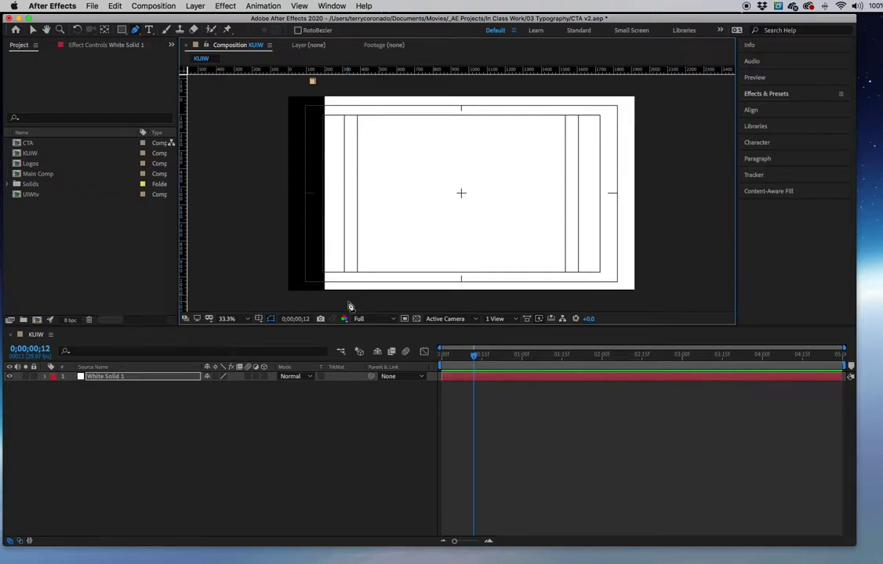
left_click(348, 302)
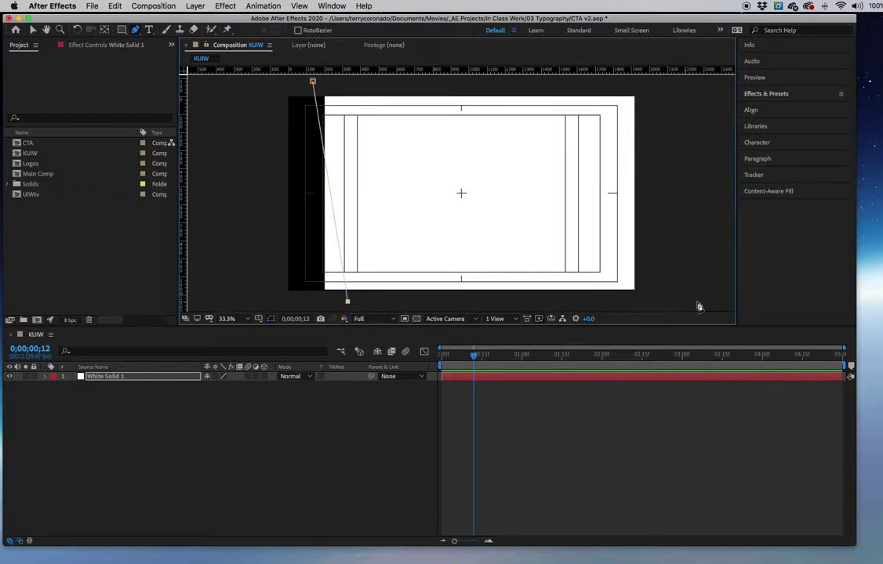
left_click(723, 302)
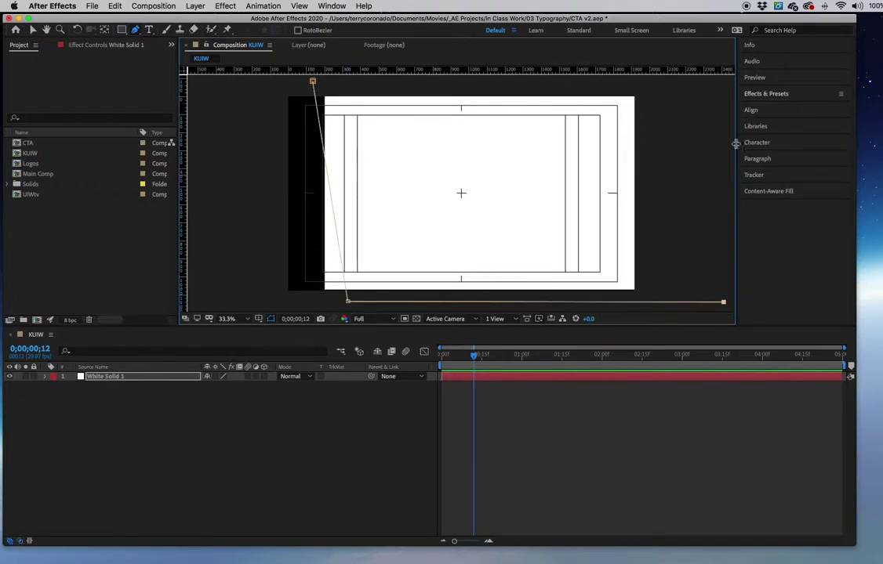
left_click(727, 83)
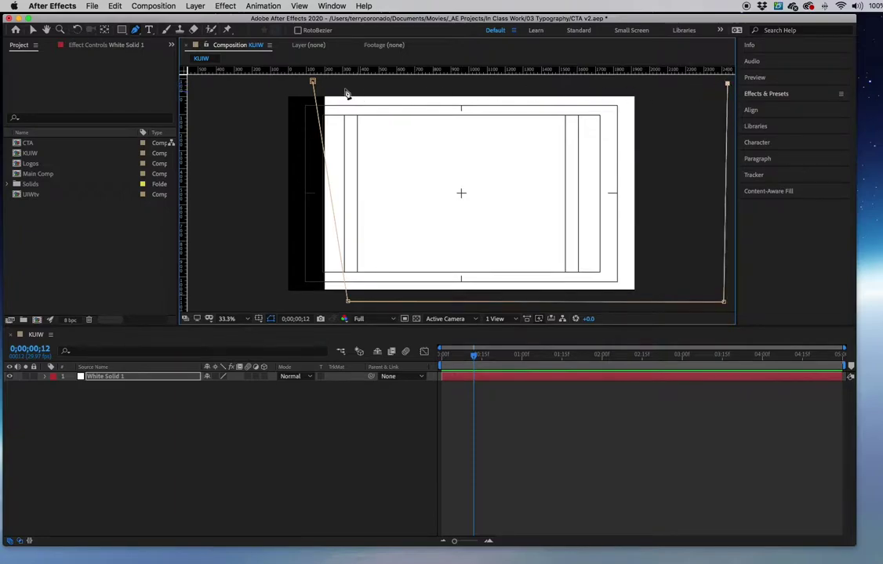
left_click(313, 82)
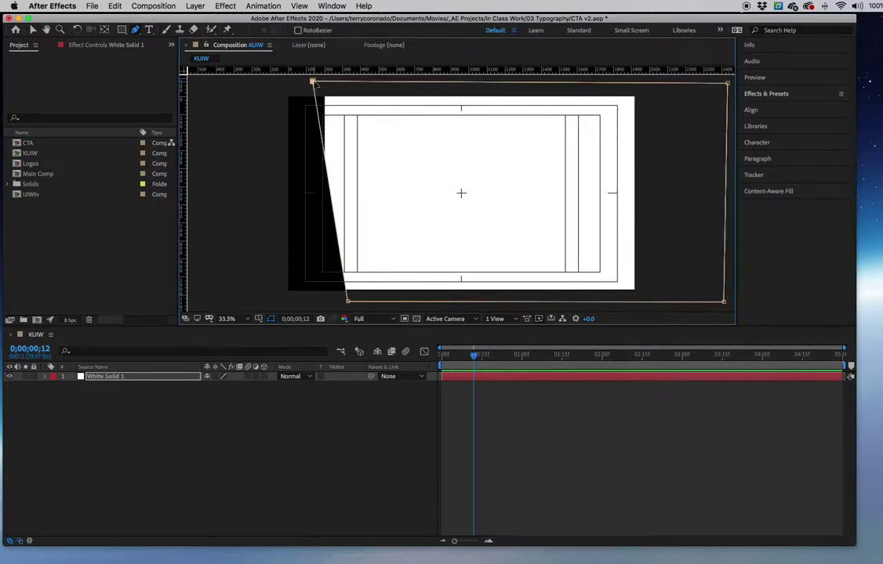
- Adjust the mask corners so the solid's left edge slants diagonally, revealing black
left_click_drag(314, 82, 326, 87)
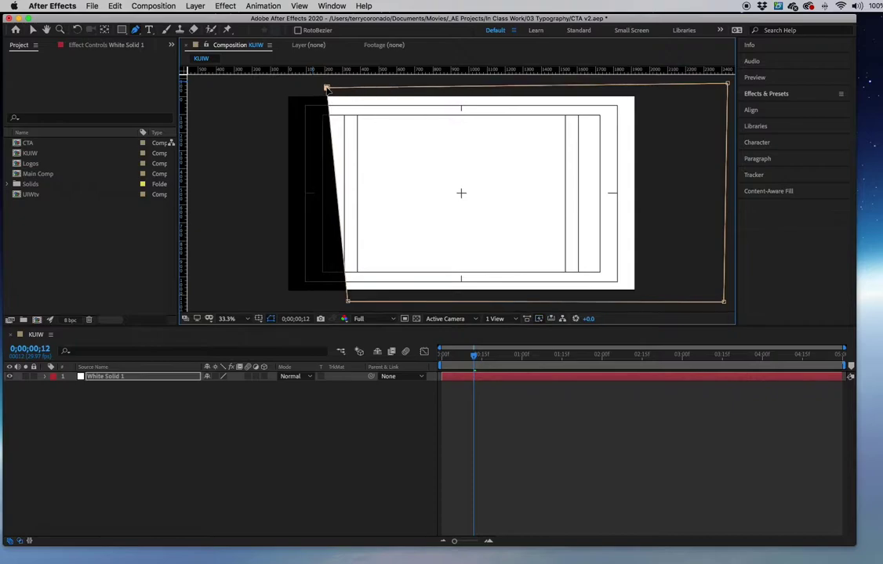
left_click_drag(347, 302, 367, 302)
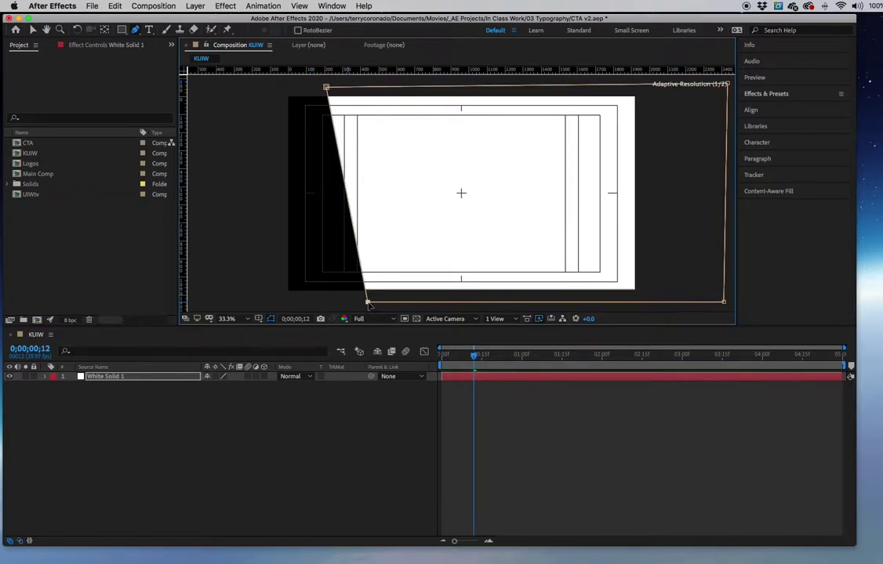
mouse_move(326, 87)
left_mouse_down()
mouse_move(305, 89)
mouse_move(324, 90)
left_mouse_up()
left_click_drag(367, 301, 379, 303)
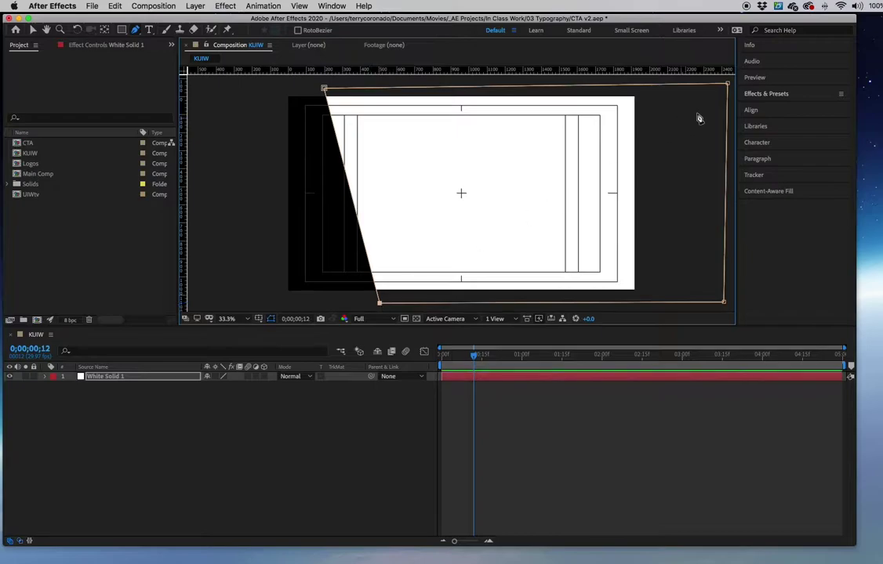
left_click_drag(726, 83, 727, 91)
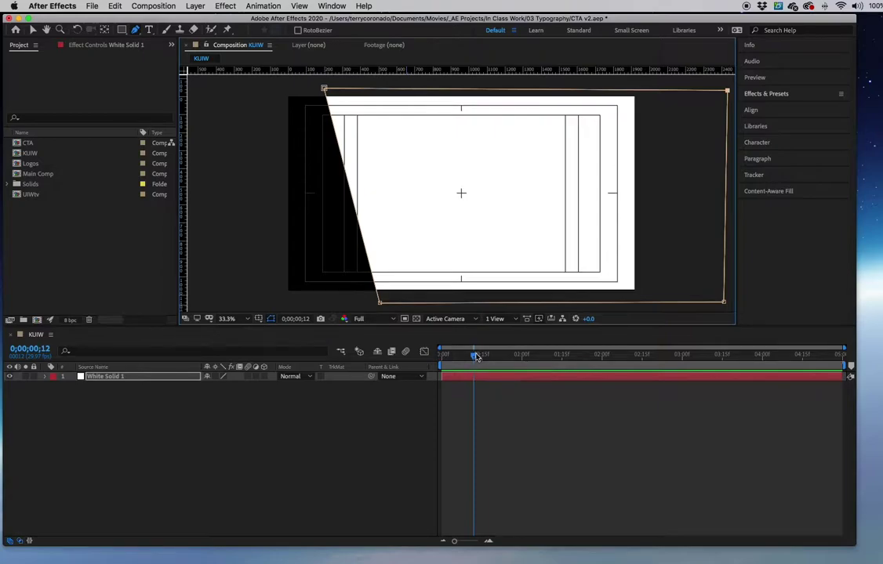
- At frame 0;00;00;00, set White Solid 1's Position to 3203, 531, off-frame right
left_click_drag(473, 359, 442, 358)
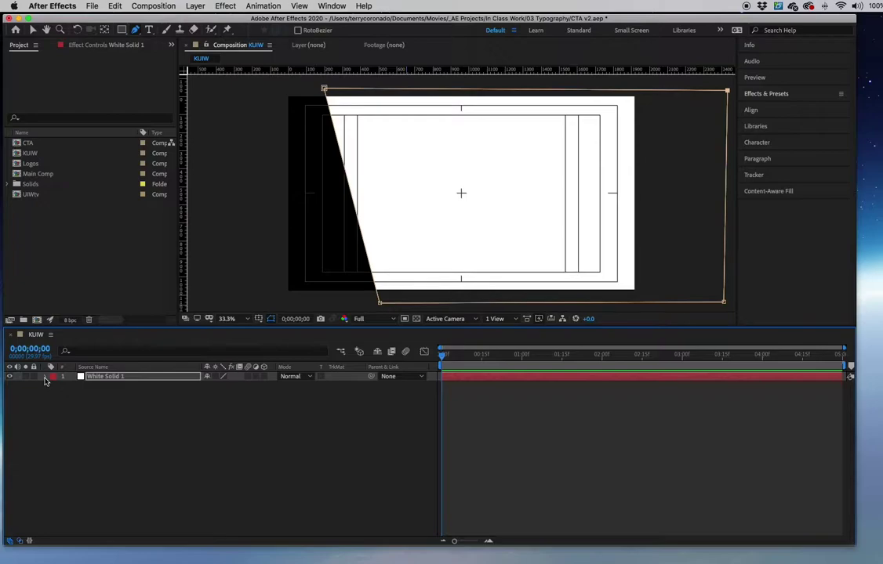
key("p")
left_click_drag(215, 393, 536, 385)
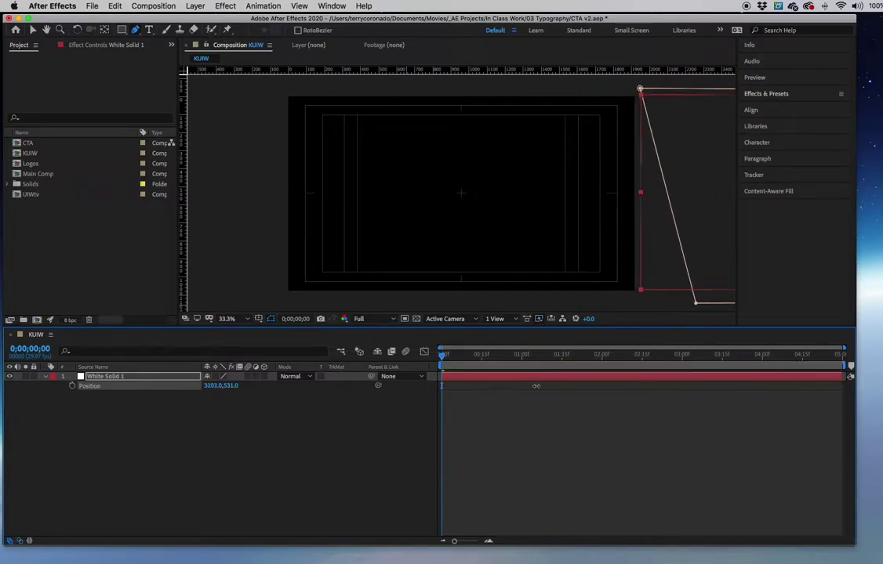
- Keyframe White Solid 1's Position from X 3203 at frame 0 to 1255 at frame 12
left_click(72, 386)
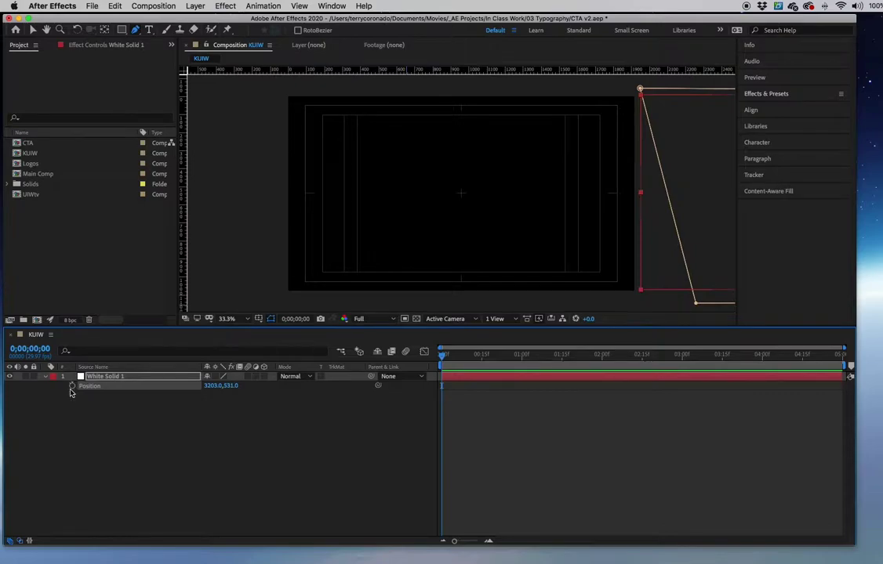
left_click(73, 387)
left_click_drag(443, 357, 475, 357)
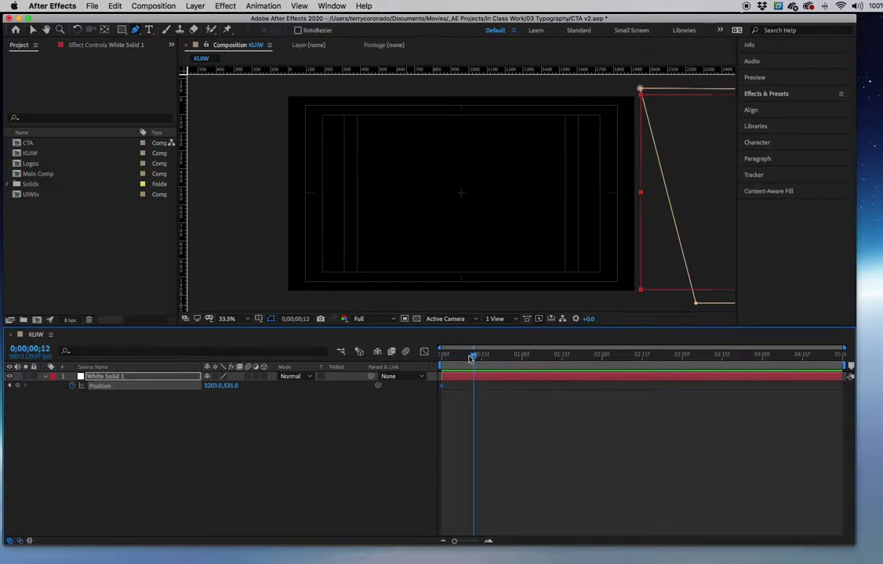
left_click_drag(220, 386, 61, 386)
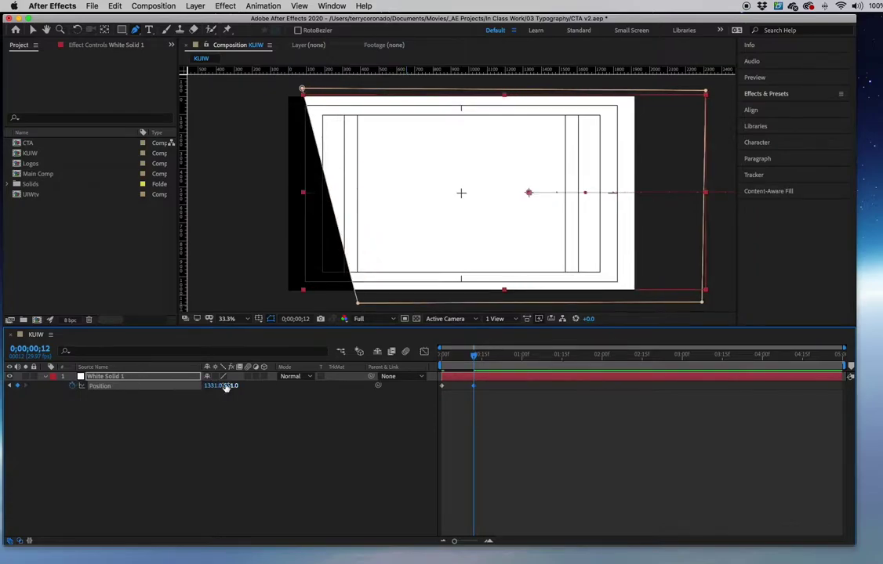
left_click_drag(210, 386, 173, 386)
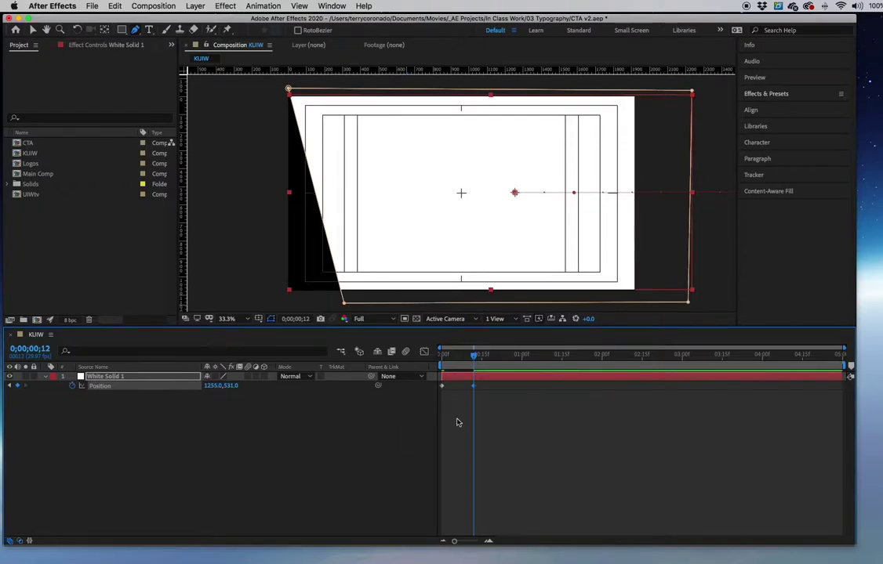
- Preview the white solid's slide-in from the start of the timeline
key("Home")
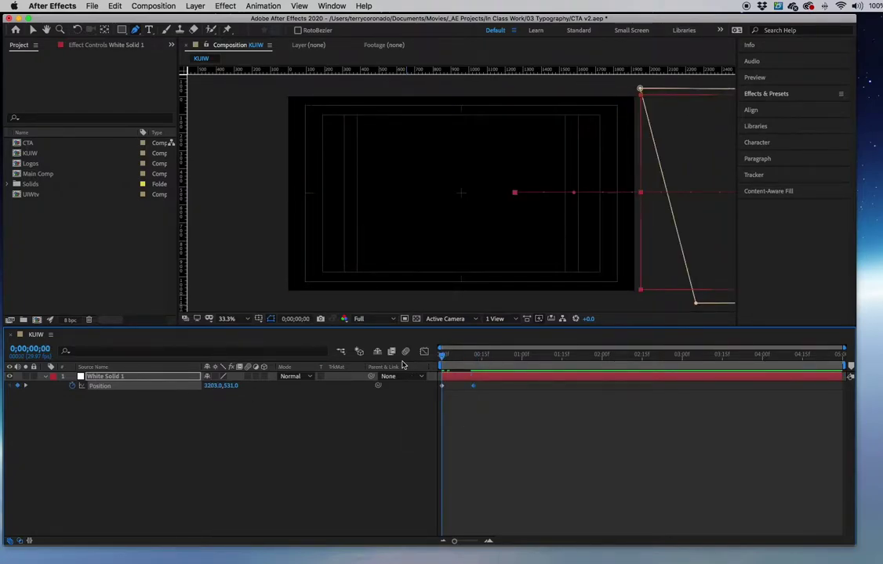
key("space")
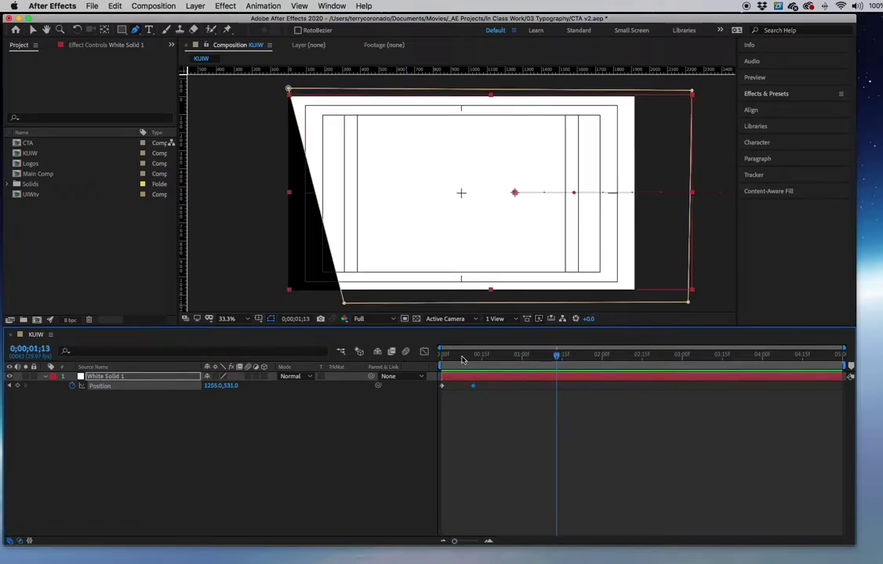
key("space")
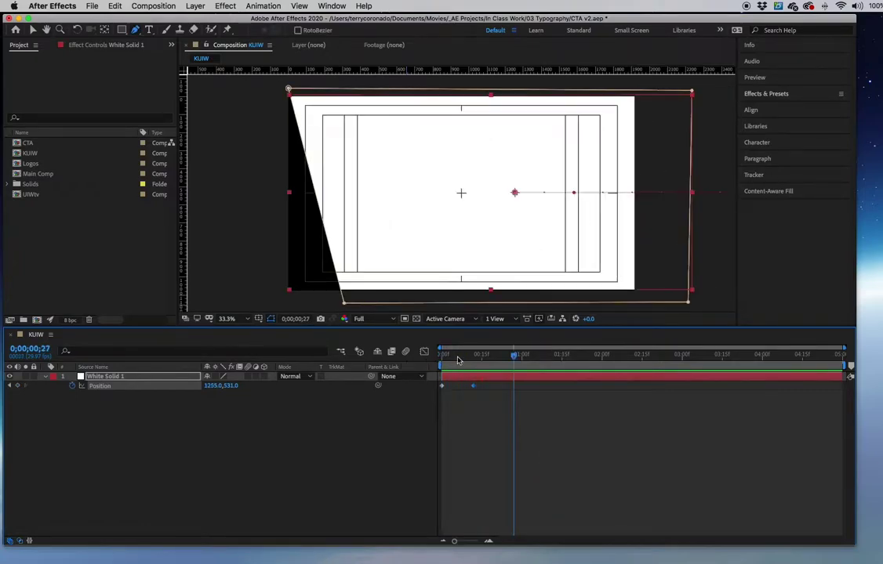
left_click(156, 406)
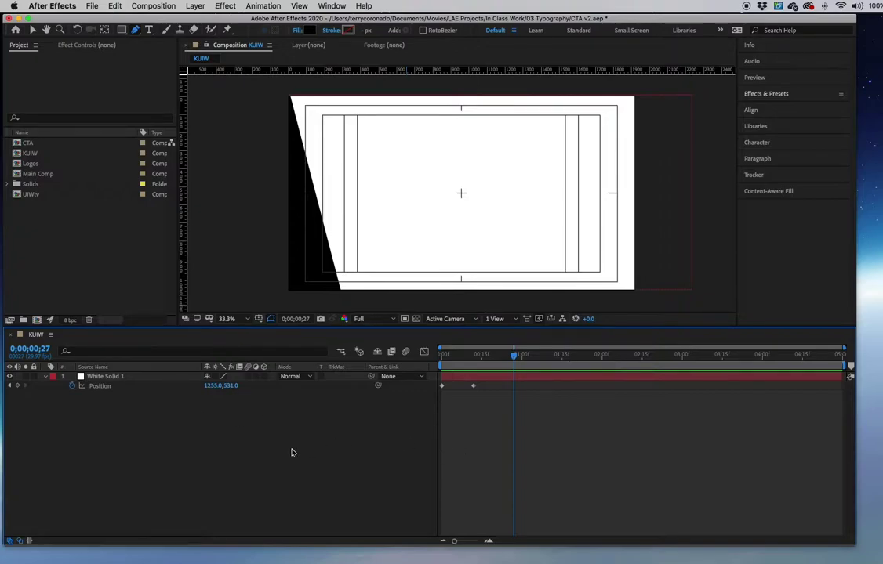
left_click(113, 377)
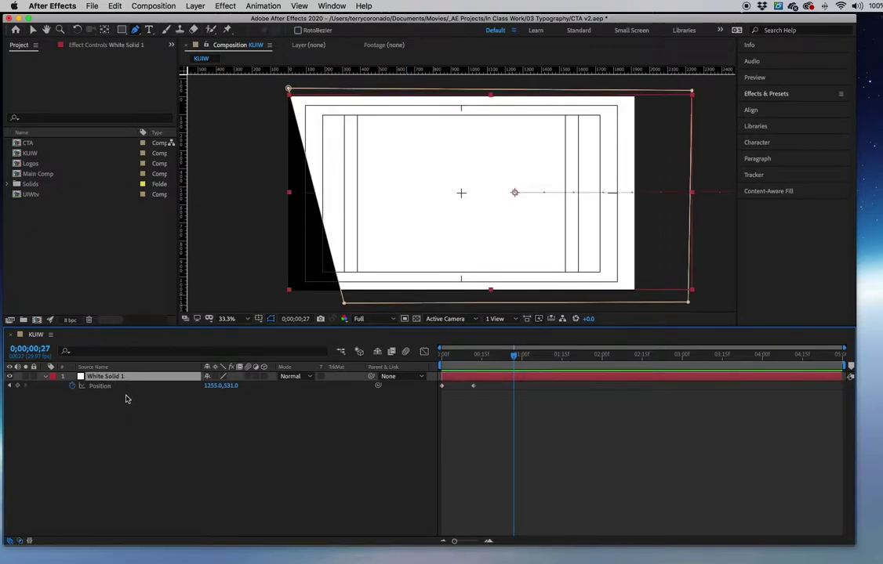
left_click(136, 424)
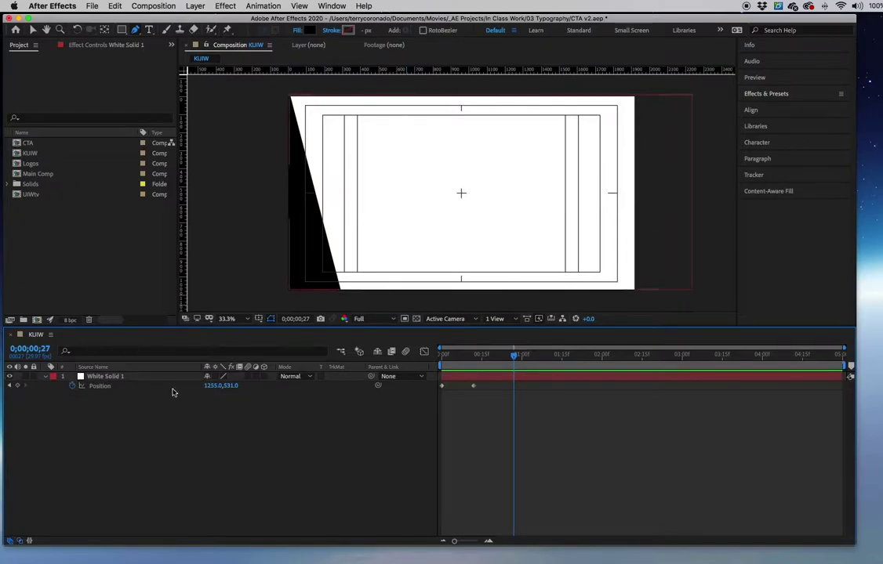
- Create a new solid layer coloured 980000, named Deep Red Solid 1
left_click(196, 6)
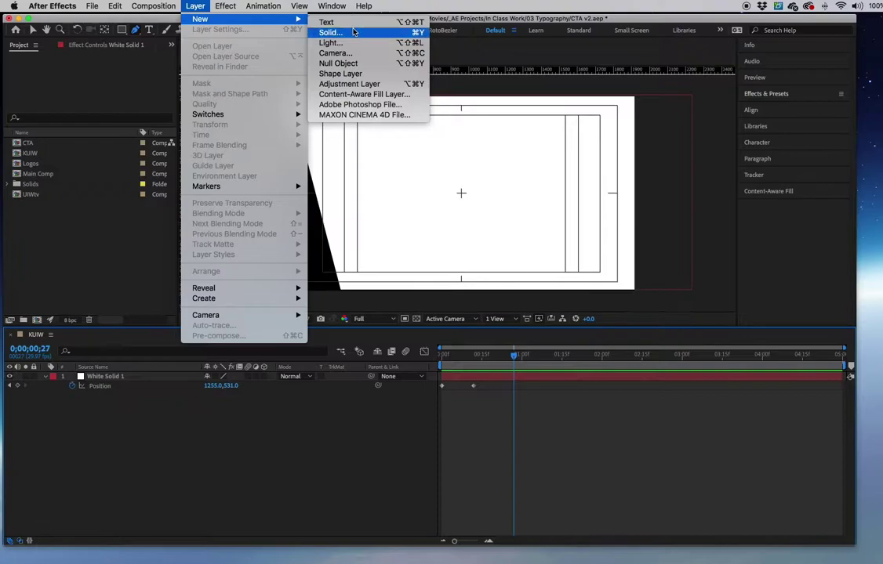
left_click(353, 33)
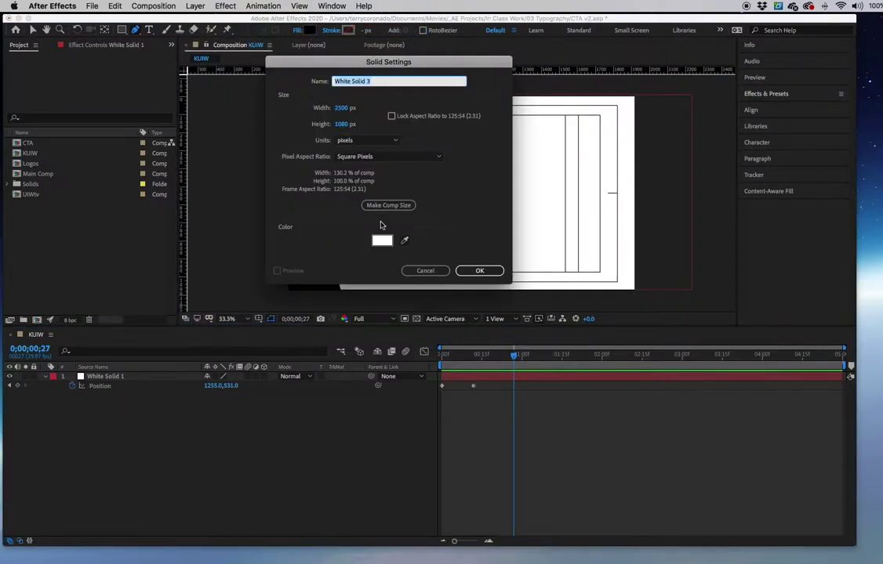
left_click(383, 242)
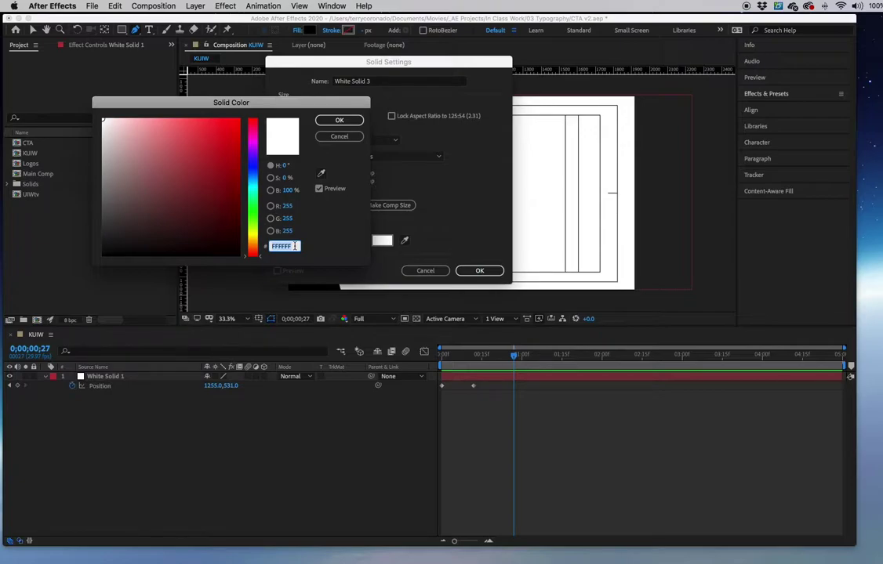
type("980000")
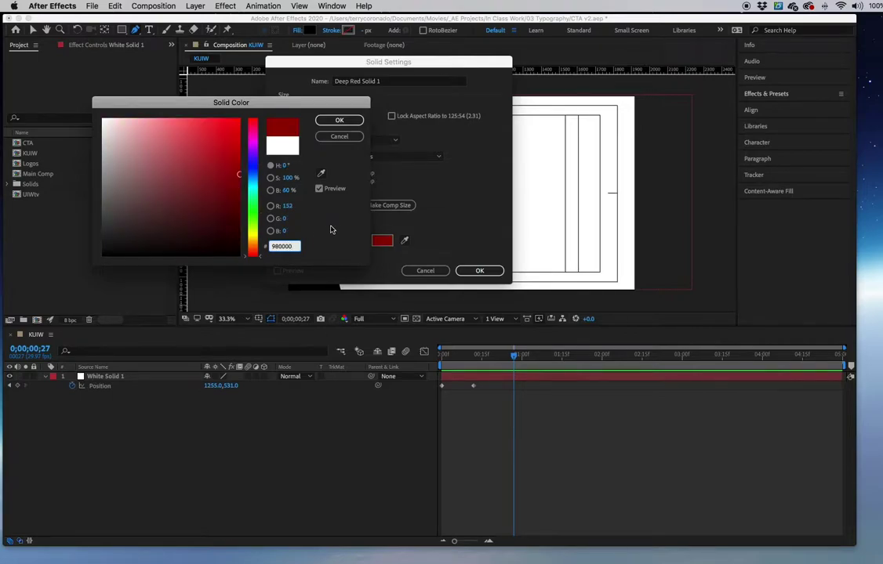
left_click(339, 121)
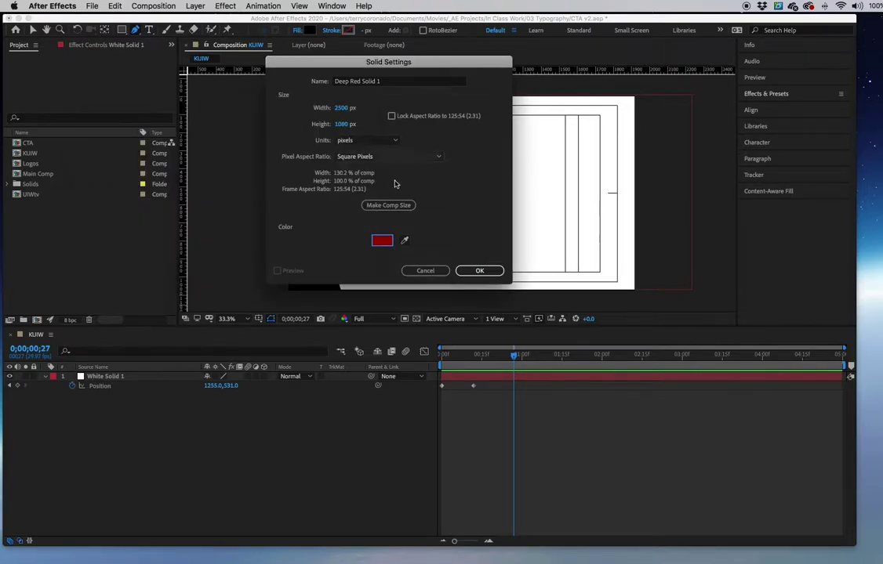
left_click(469, 272)
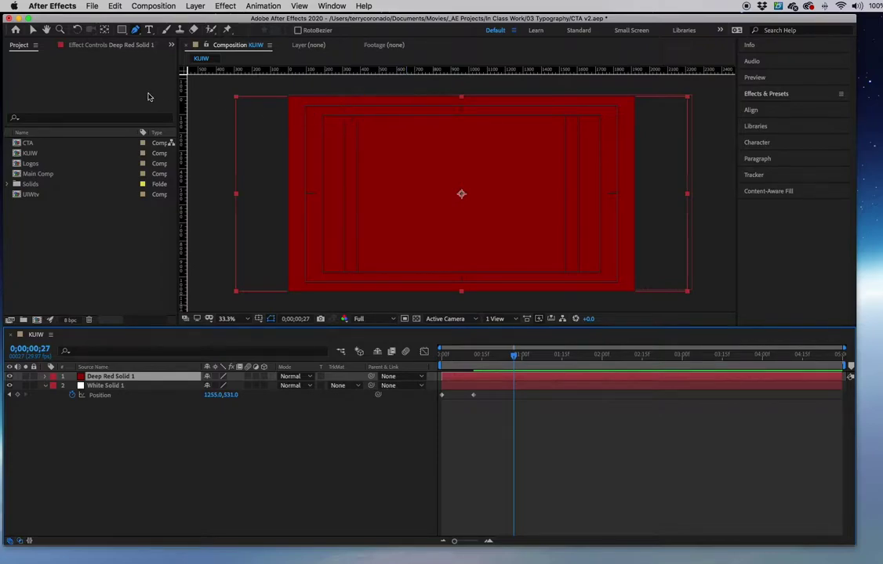
- Move Deep Red Solid 1 right so the slanted white solid shows at left
left_click(110, 415)
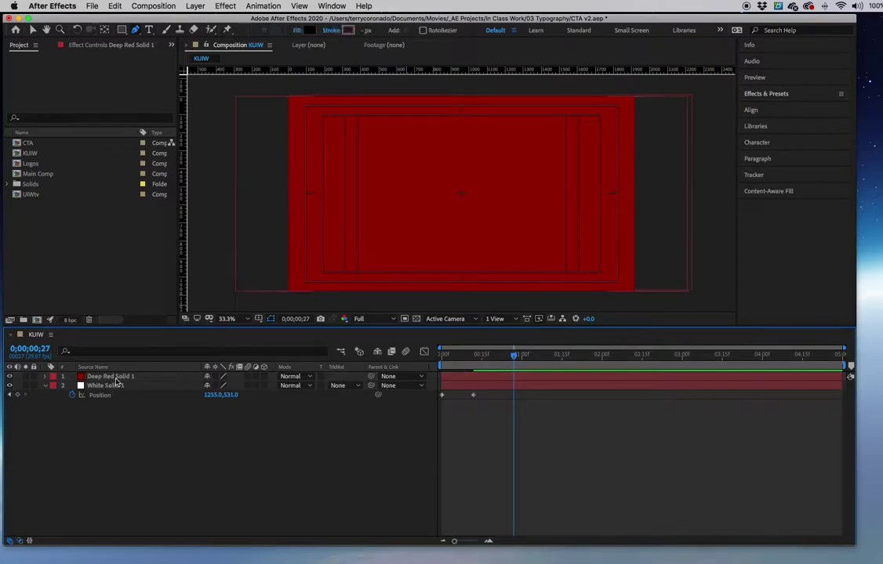
left_click(113, 378)
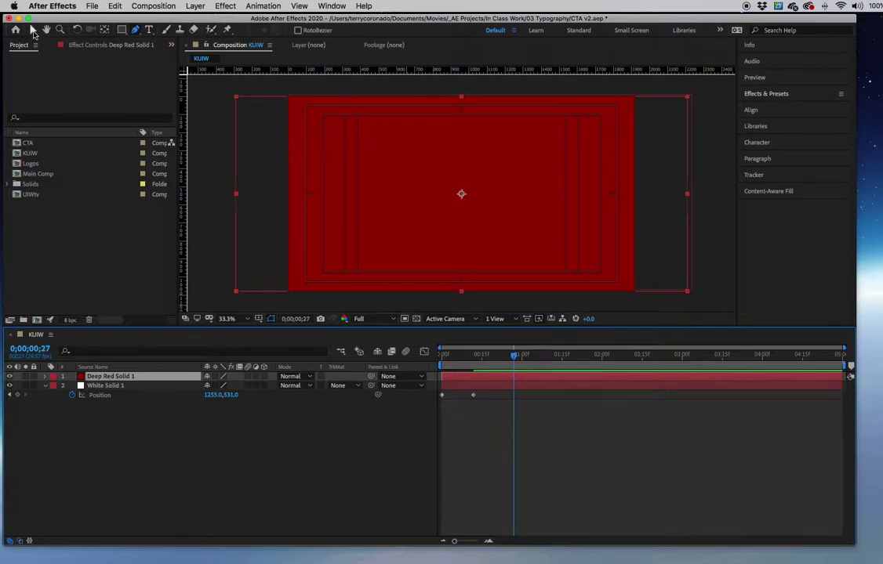
left_click(33, 31)
left_click_drag(375, 176, 502, 176)
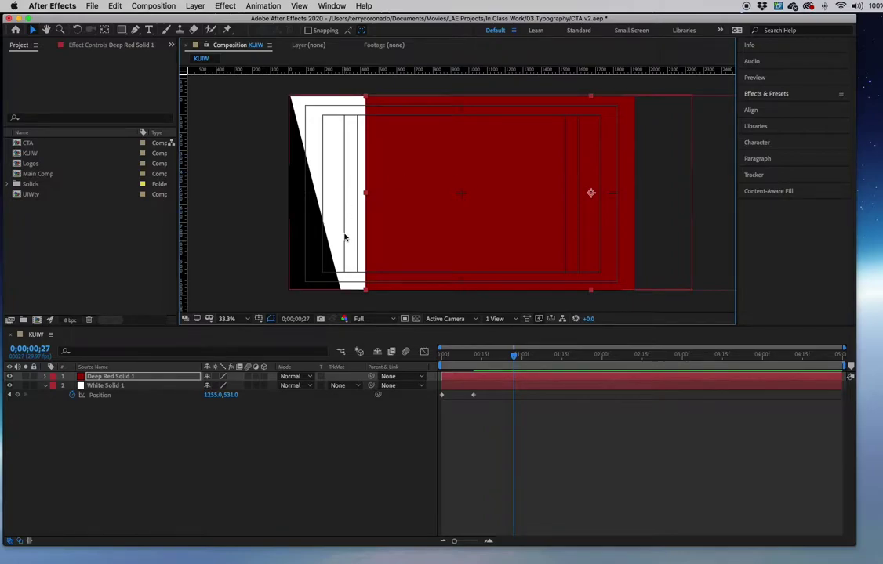
left_click(113, 379)
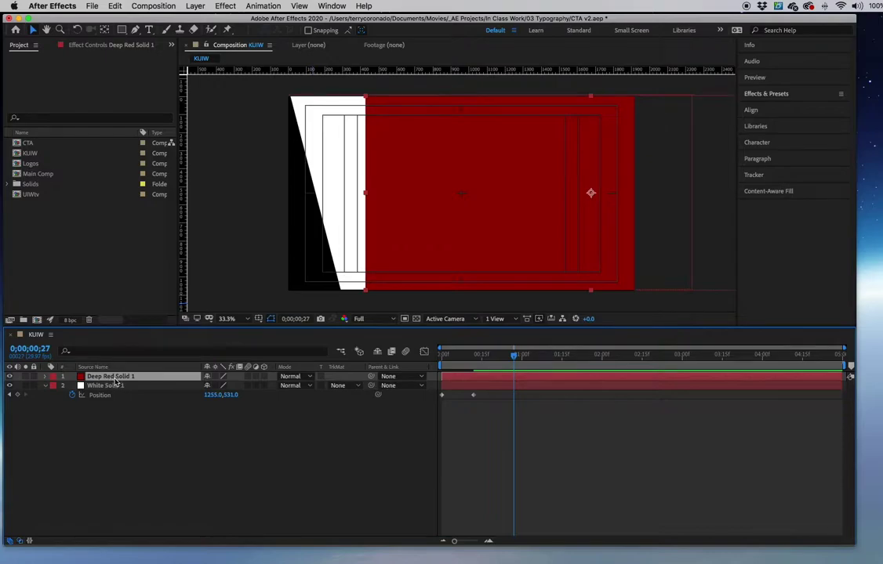
- Draw a closed four-point Pen mask around the red solid
left_click(135, 32)
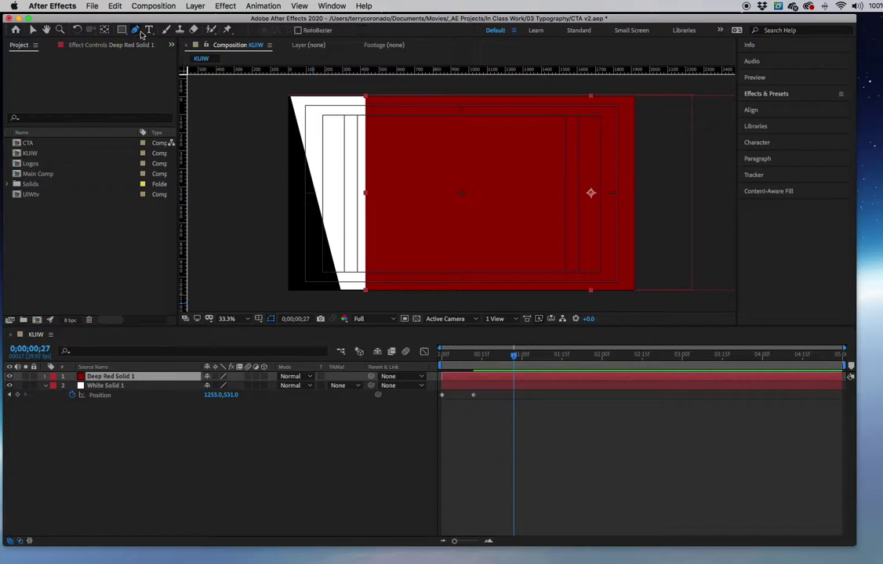
left_click(428, 84)
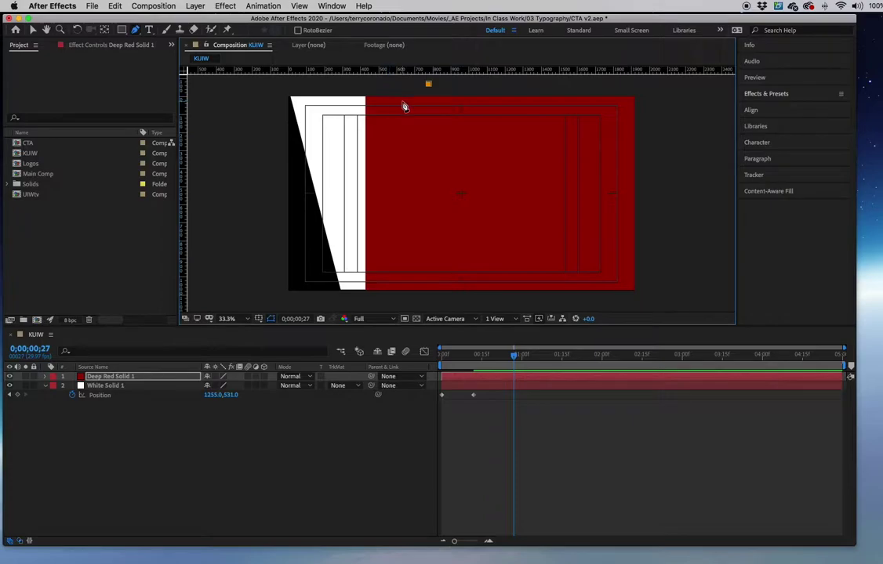
key("super+z")
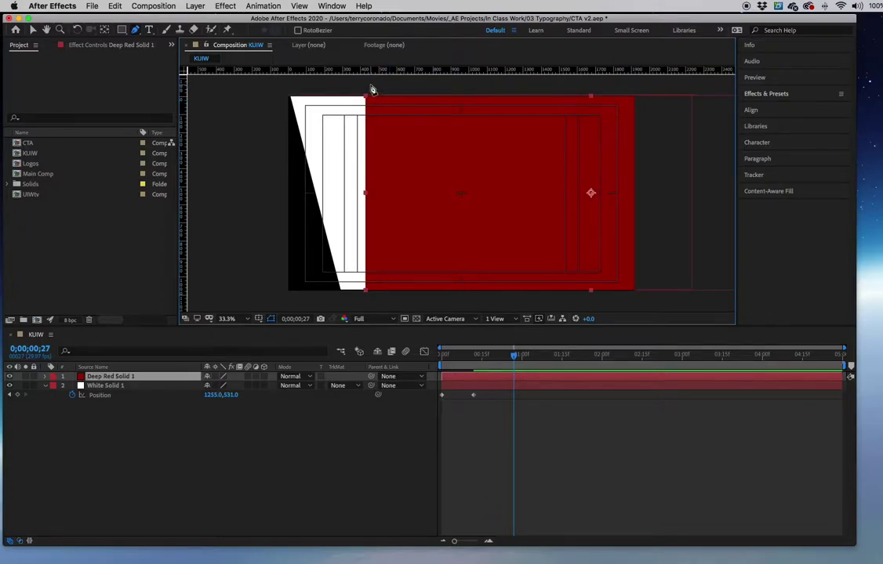
left_click(370, 85)
left_click(424, 301)
left_click(718, 301)
left_click(719, 85)
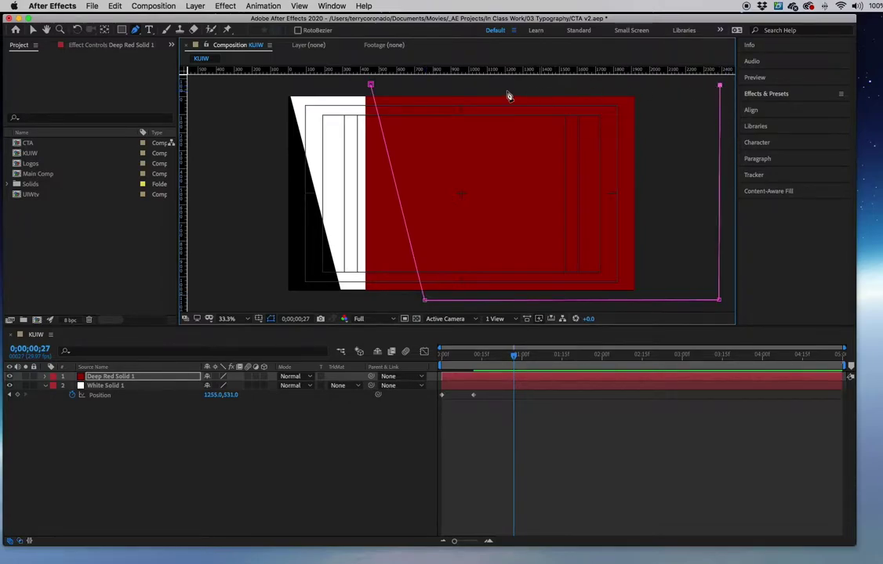
left_click(371, 85)
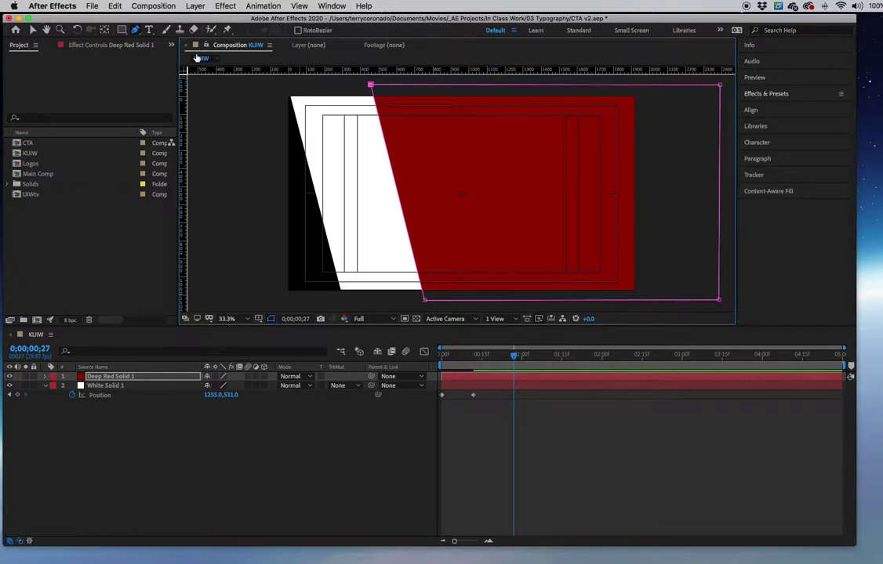
- Nudge the mask's top vertex left and bottom vertex right to slant the left edge
left_click(136, 31)
mouse_move(370, 86)
left_mouse_down()
mouse_move(353, 84)
mouse_move(363, 84)
left_mouse_up()
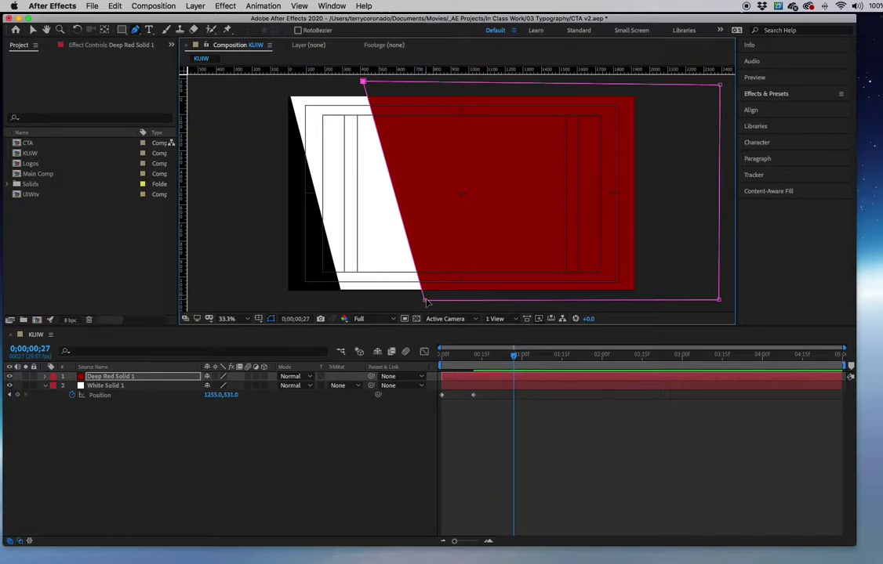
left_click_drag(425, 301, 434, 302)
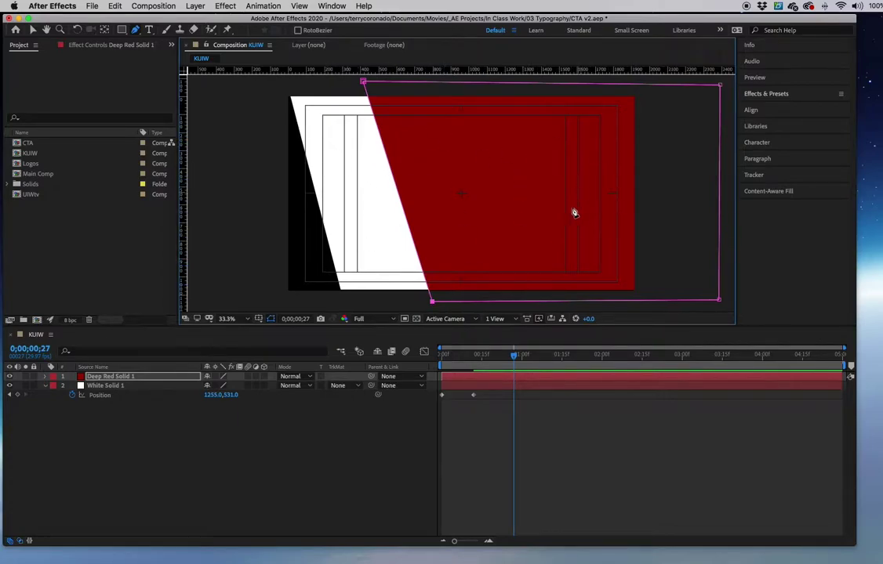
- Shift Deep Red Solid 1's layer bar so it begins around frame 0;00;00;08
left_click_drag(512, 358, 446, 366)
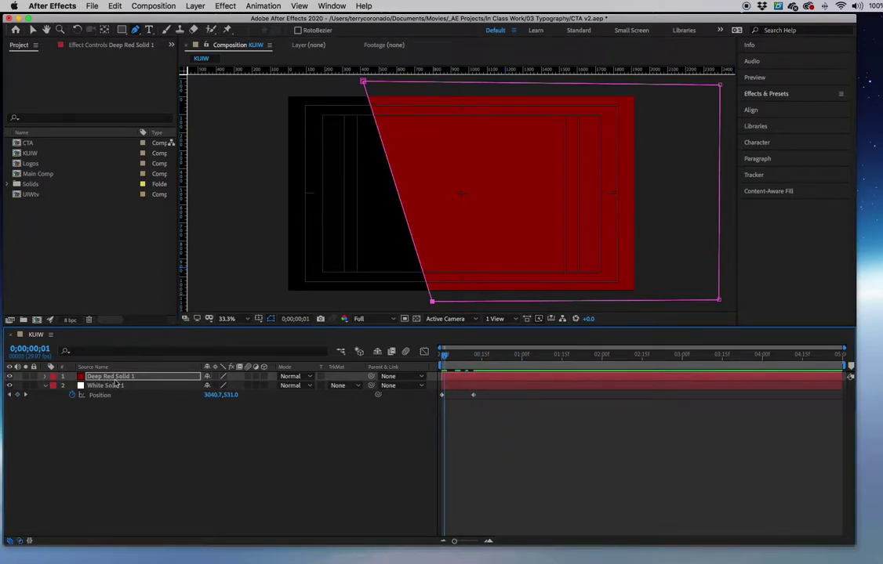
left_click_drag(459, 380, 530, 378)
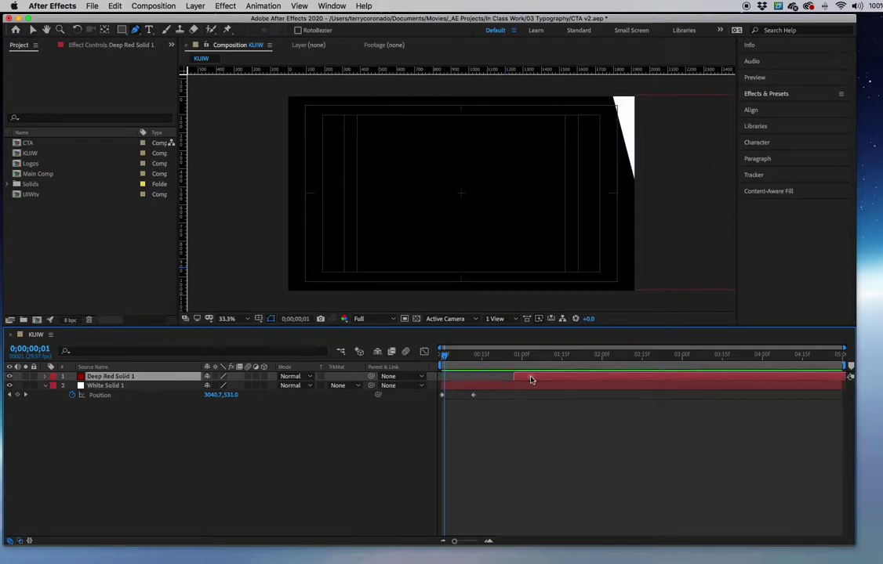
left_click_drag(447, 360, 475, 358)
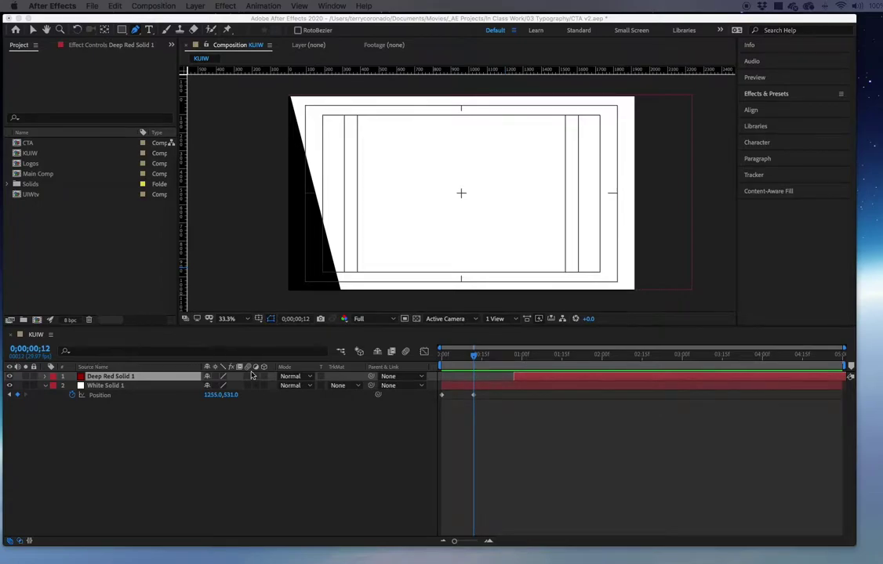
left_click(472, 359)
left_click_drag(472, 358, 462, 361)
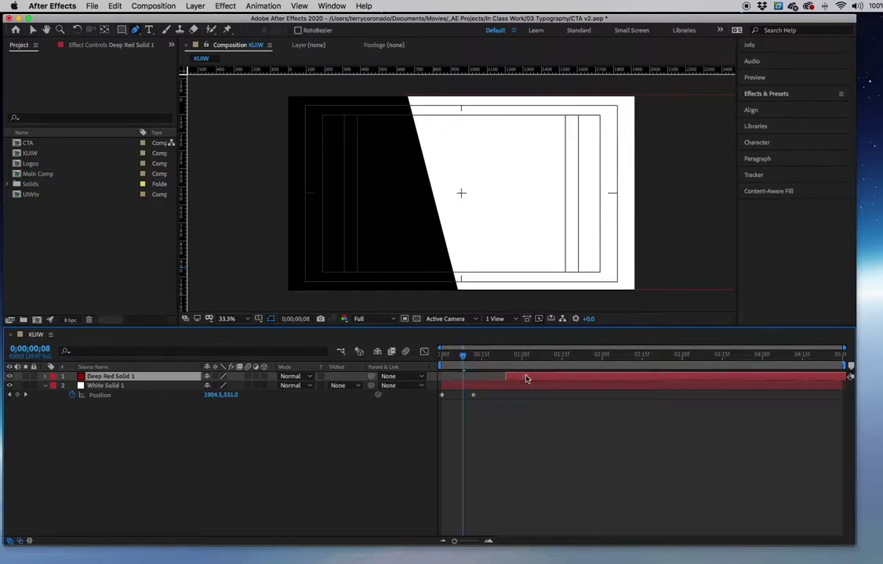
left_click(482, 379)
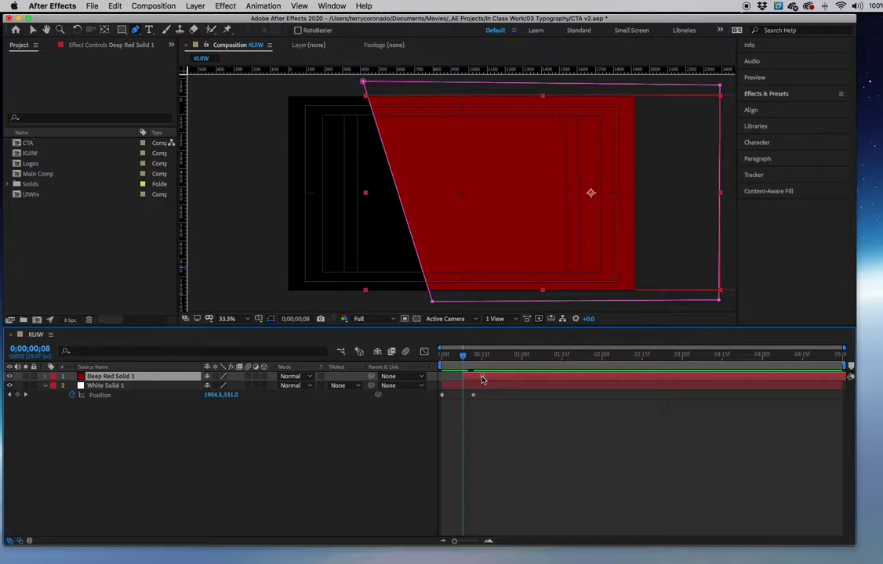
- Show the red solid's Position and push X off-frame right to about 3210
left_click(44, 379)
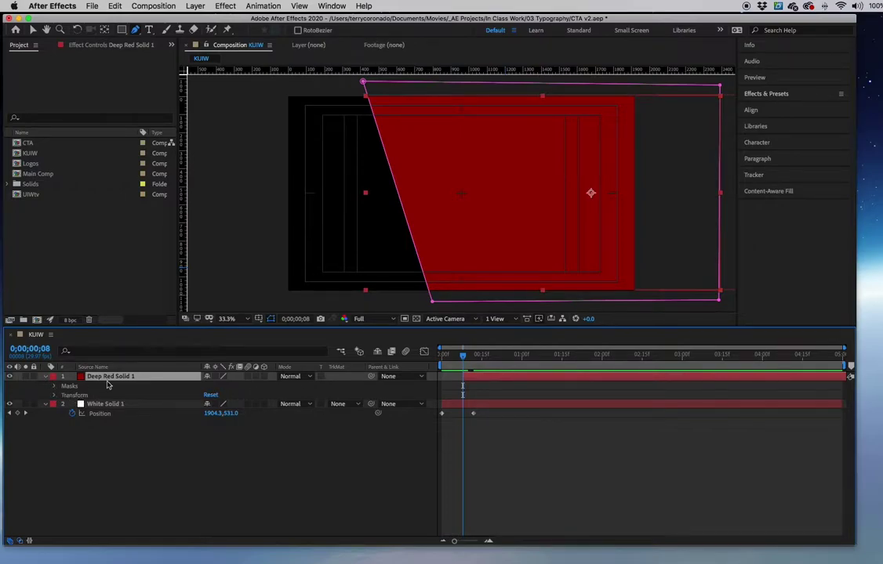
key("p")
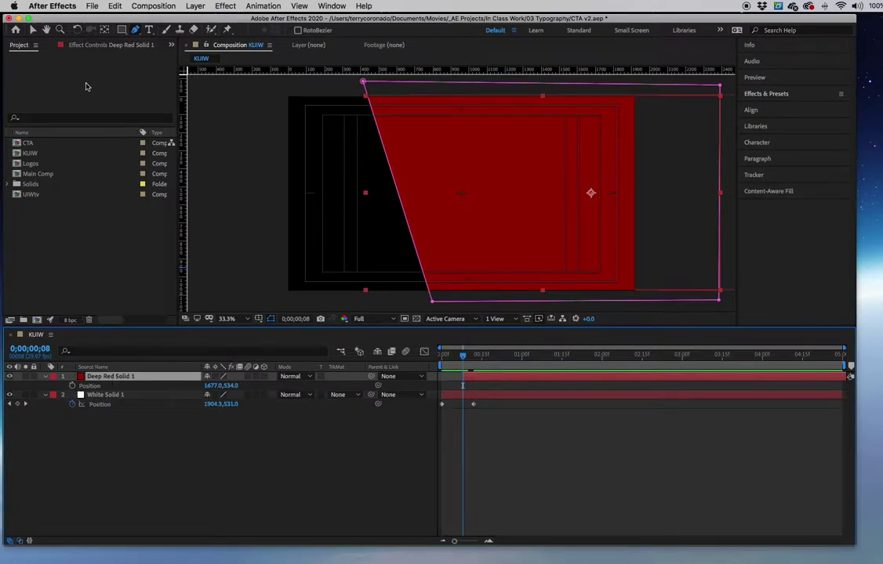
left_click(32, 30)
left_click_drag(475, 207, 659, 212)
key("Return")
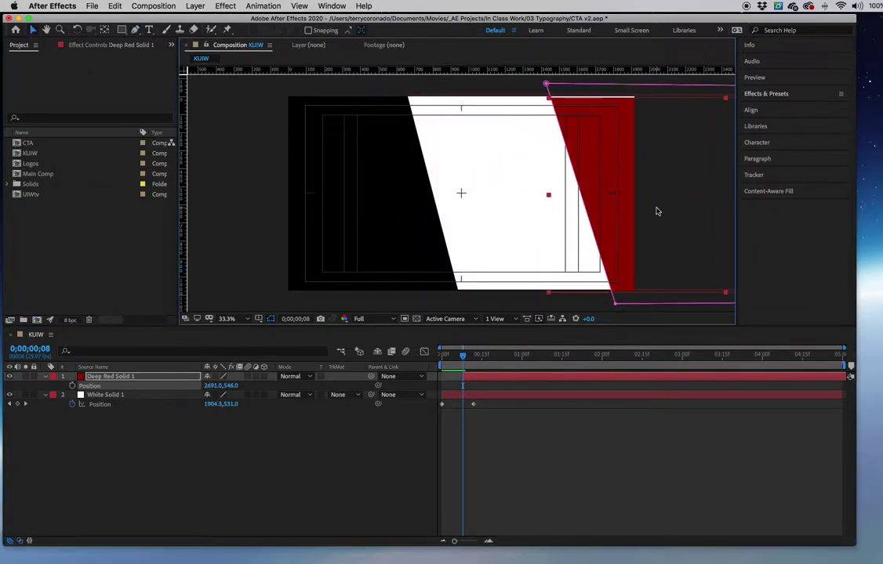
key("super+z")
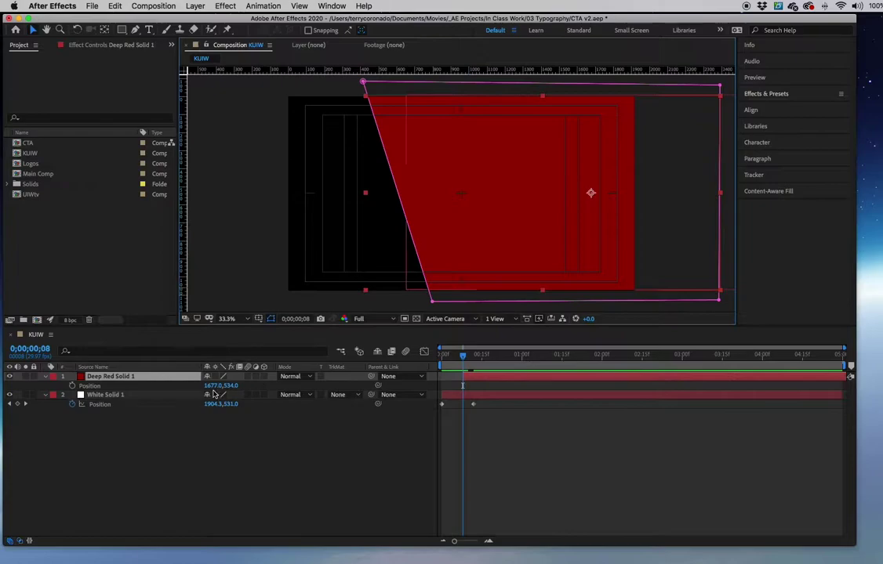
left_click_drag(207, 386, 391, 390)
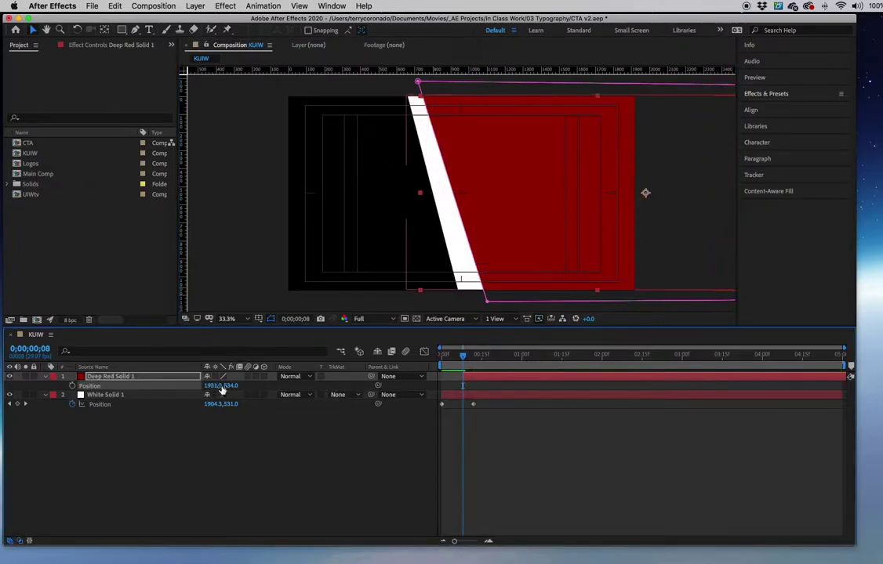
left_click_drag(210, 390, 265, 398)
left_click_drag(207, 386, 252, 392)
left_click(368, 394)
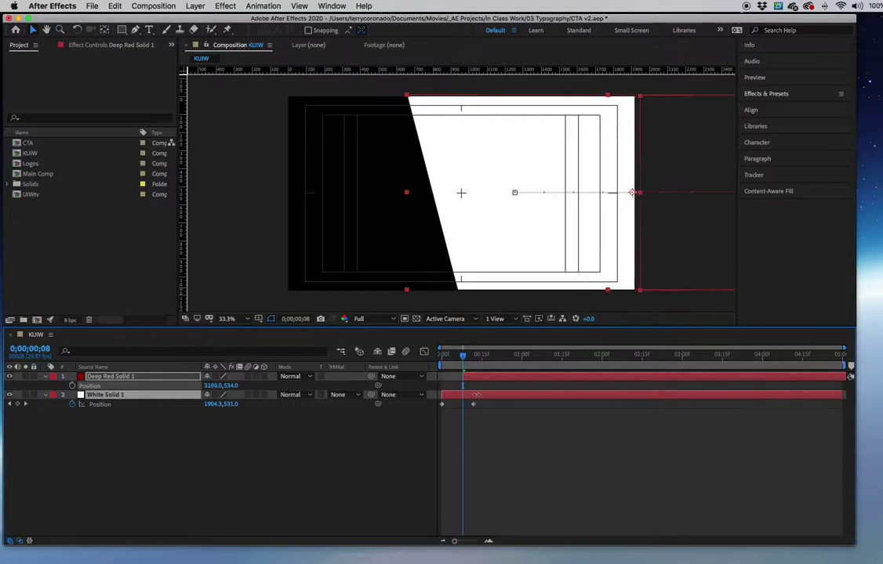
- Keyframe Position at frame 8, then scrub X to about 1912 at frame 19
left_click(90, 385)
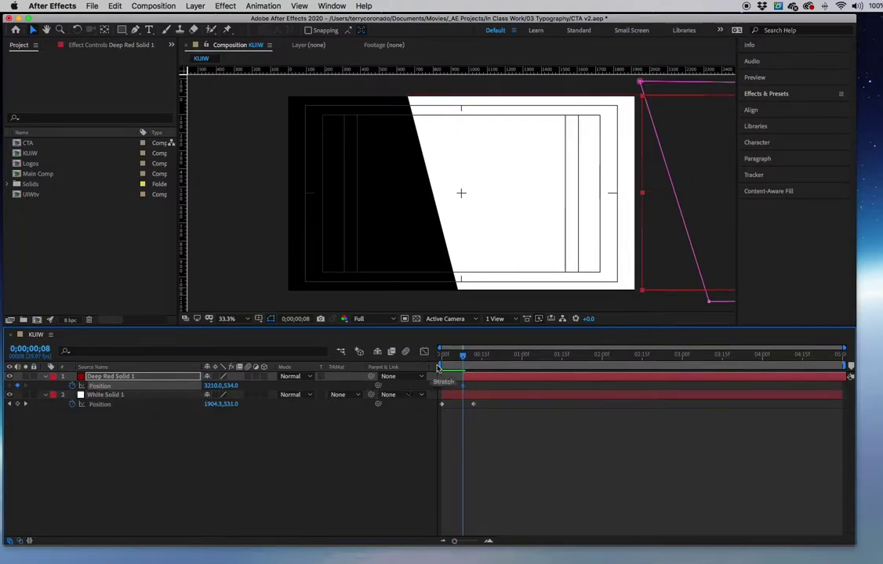
left_click_drag(462, 355, 494, 362)
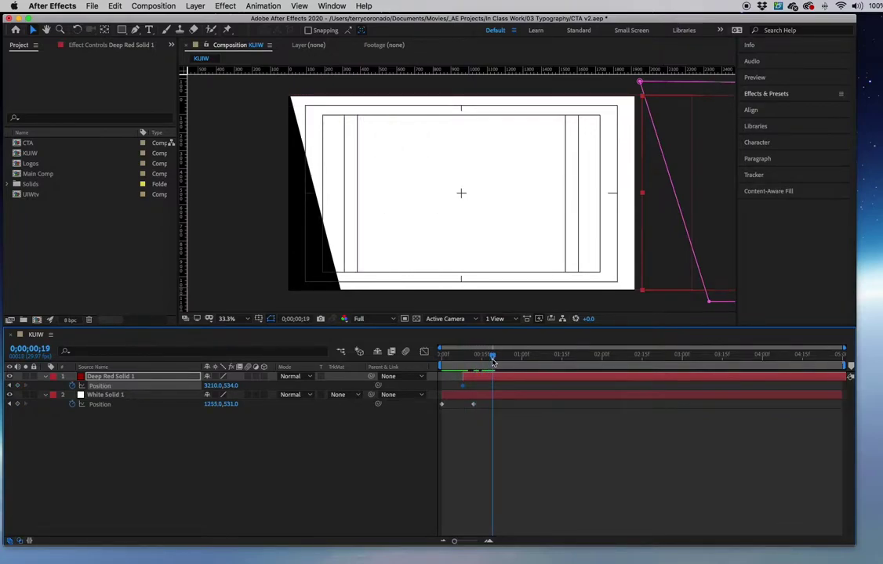
left_click_drag(212, 385, 43, 389)
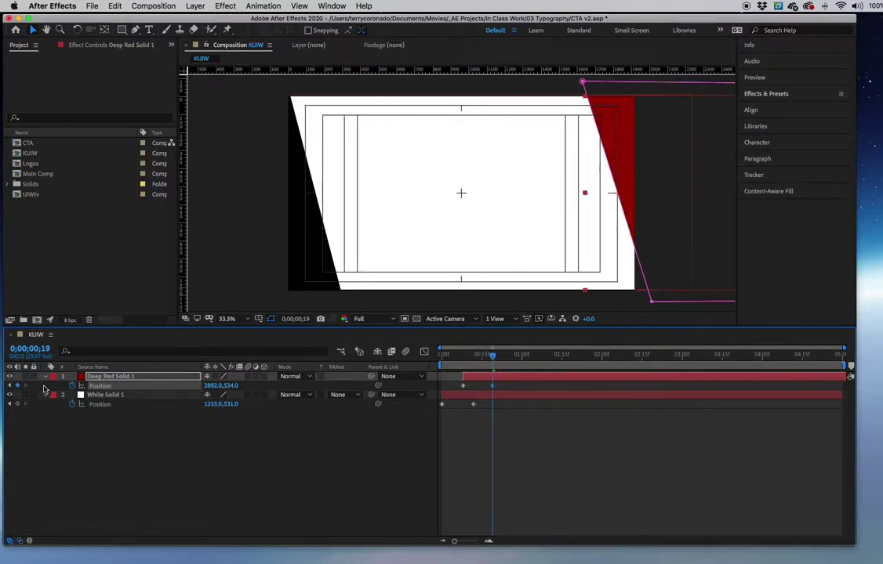
left_click_drag(217, 387, 156, 388)
left_click_drag(217, 387, 140, 383)
left_click_drag(211, 386, 82, 384)
left_click_drag(223, 388, 129, 385)
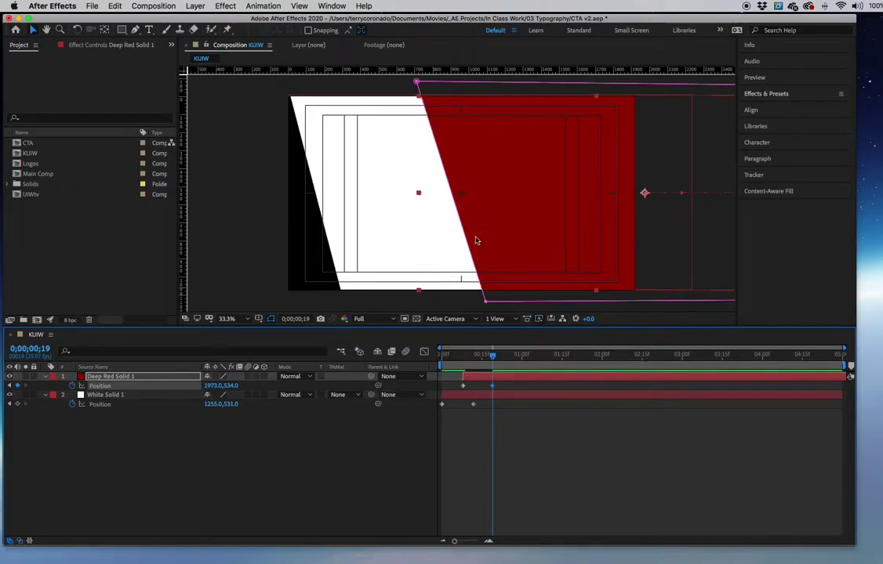
left_click_drag(220, 386, 186, 386)
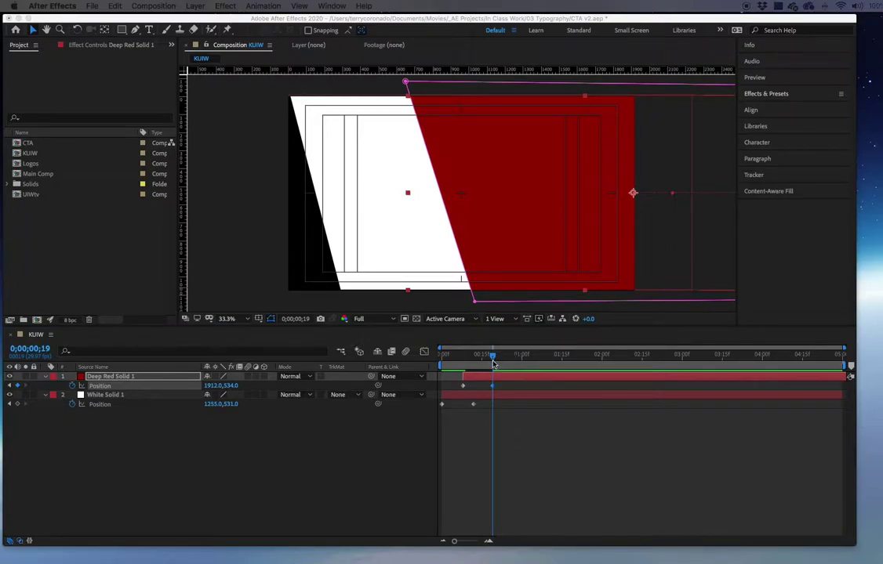
- Move the red solid's end Position keyframe one frame later
left_click(443, 407)
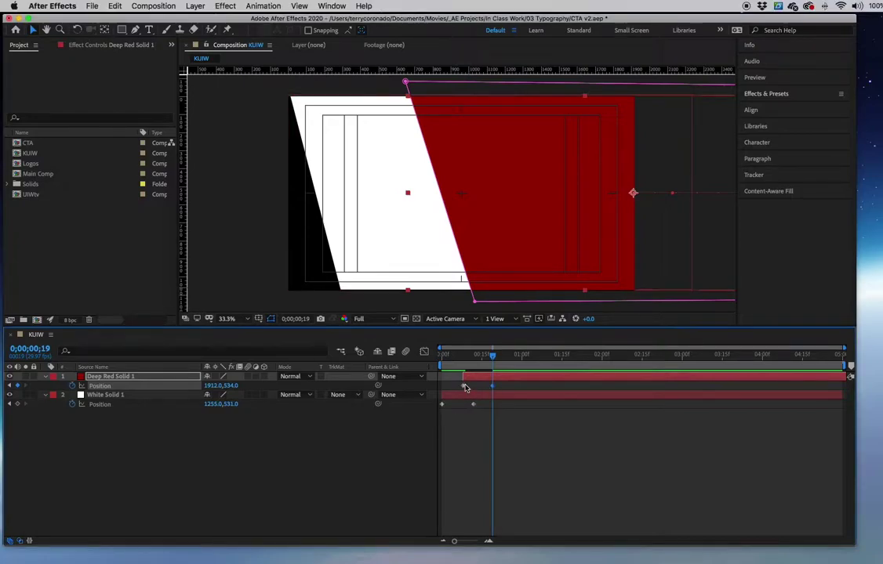
left_click_drag(493, 357, 464, 365)
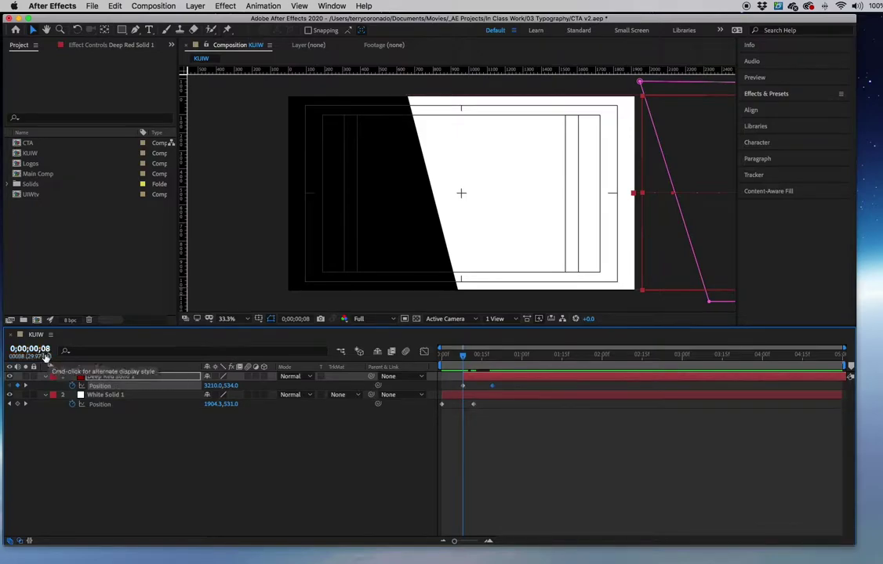
left_click_drag(463, 356, 493, 361)
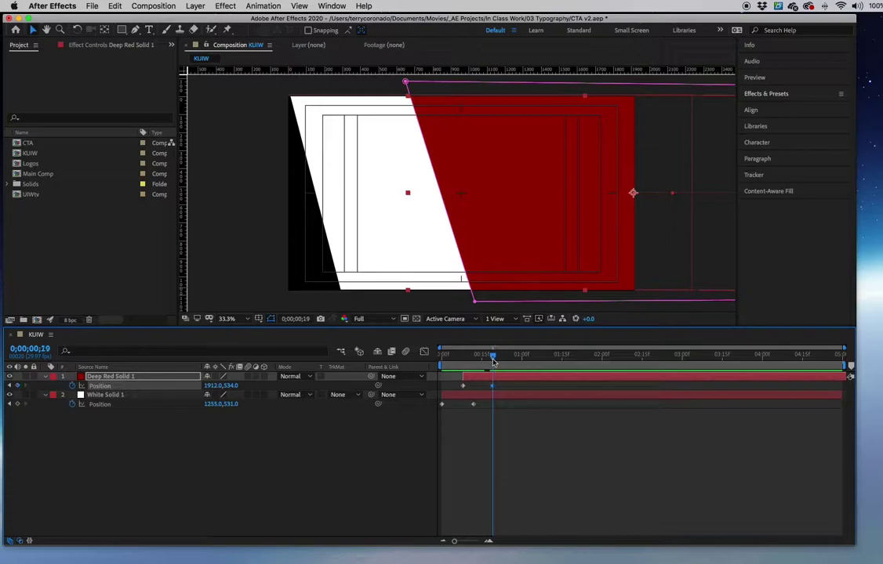
mouse_move(494, 390)
left_click_drag(494, 390, 496, 390)
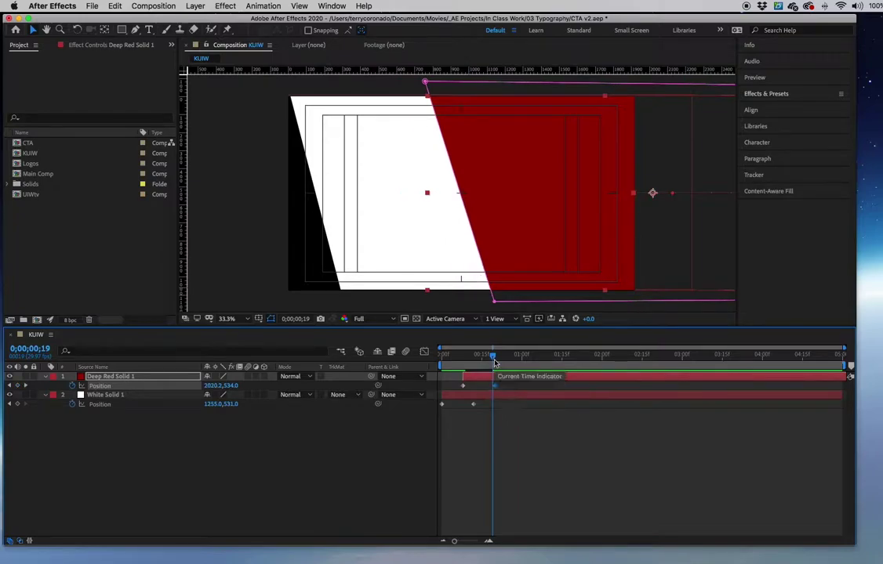
left_click(496, 357)
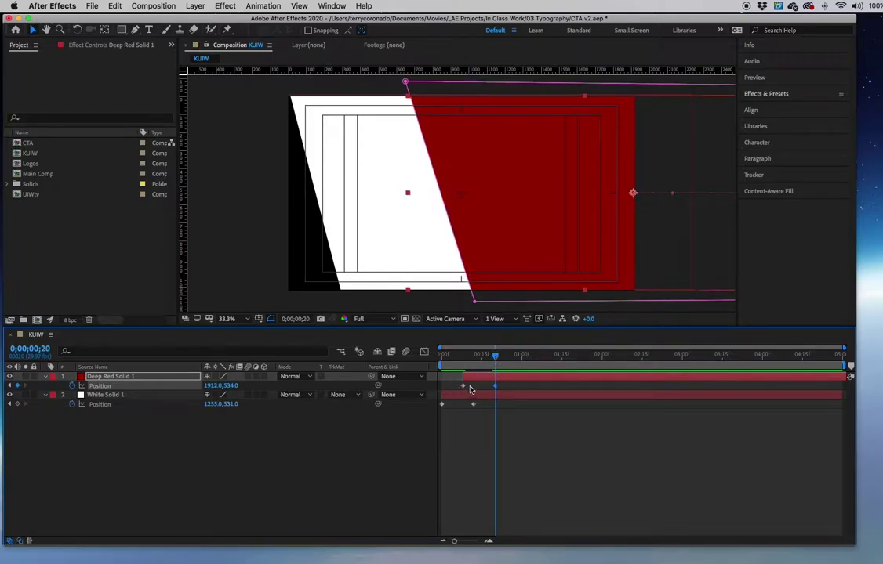
left_click(471, 357)
mouse_move(470, 359)
left_mouse_down()
mouse_move(443, 359)
mouse_move(460, 361)
left_mouse_up()
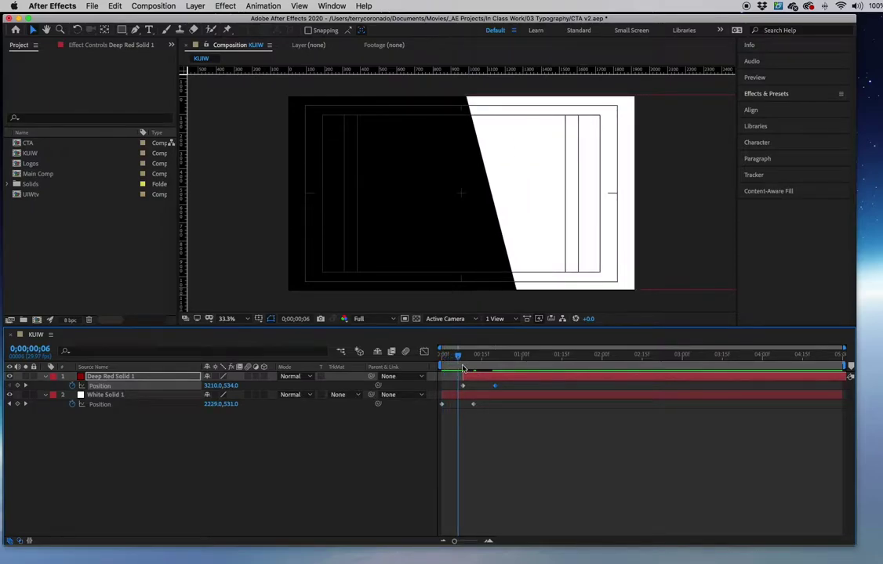
- Shift Deep Red Solid 1 a few frames earlier, to about frame 5, and preview
left_click(485, 380)
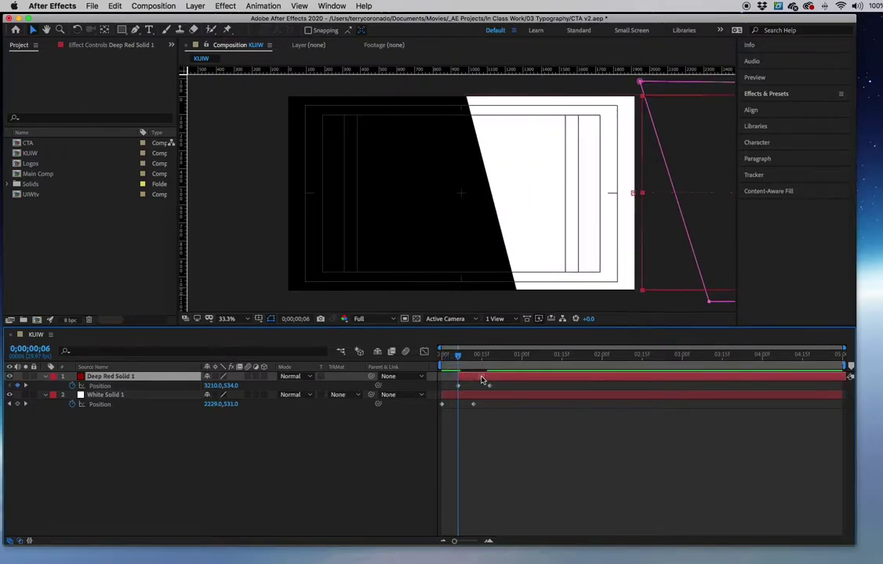
left_click_drag(482, 380, 415, 362)
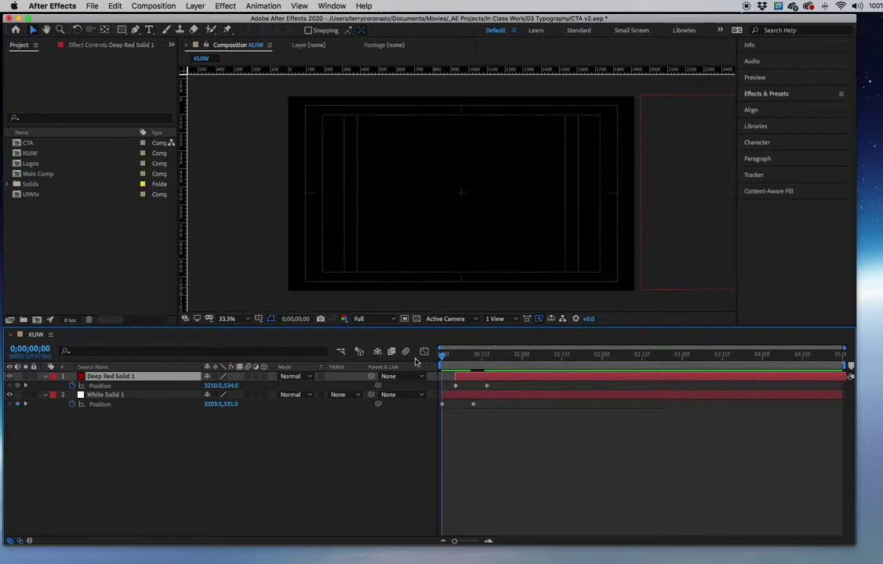
key("space")
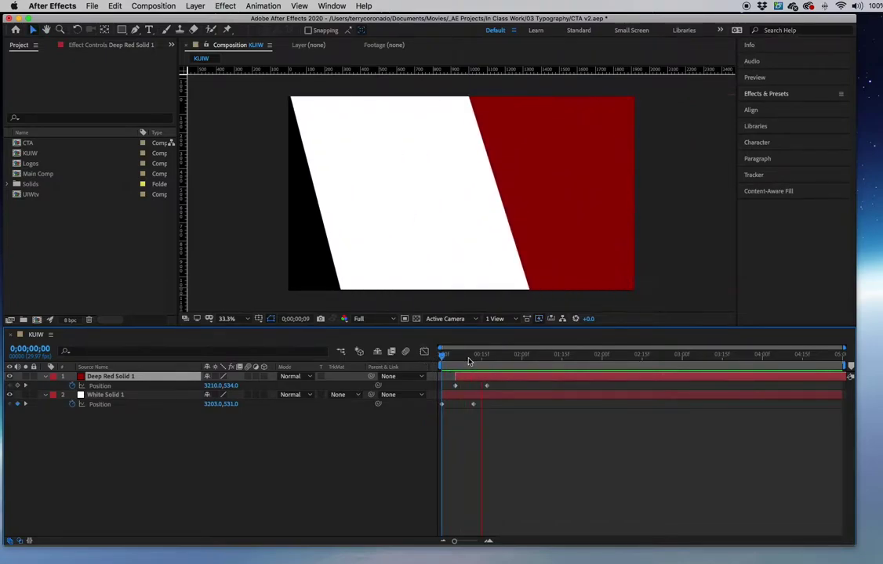
key("space")
left_click_drag(433, 364, 455, 366)
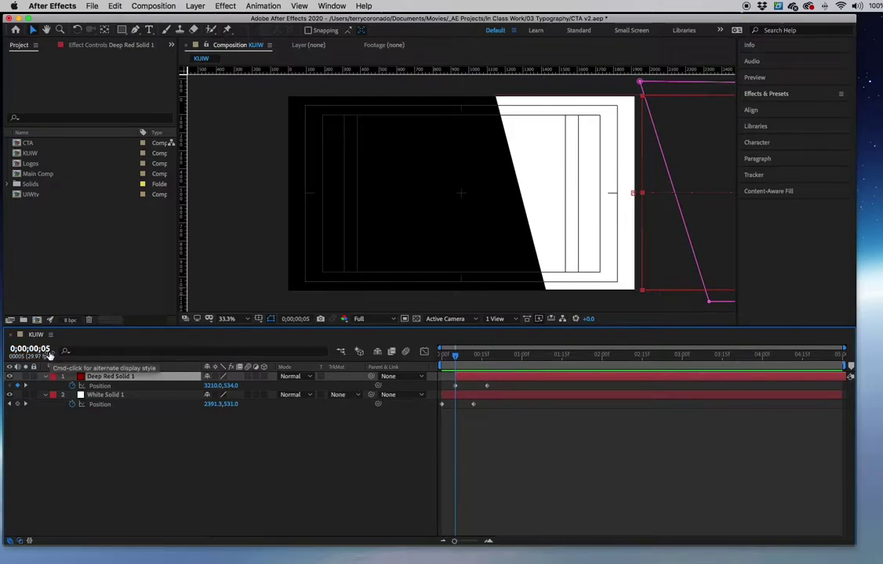
key("space")
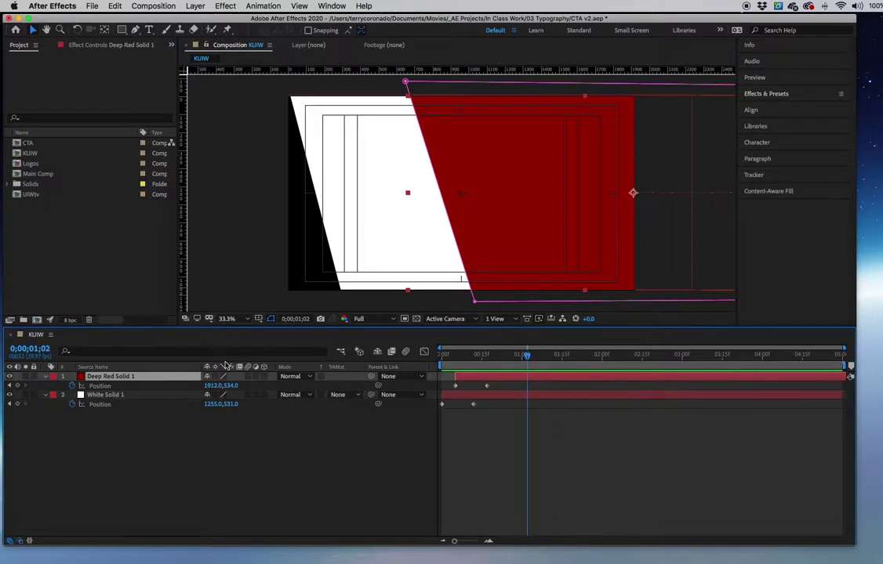
- Draw a closed slanted stripe shape along the red solid's diagonal edge
left_click(173, 456)
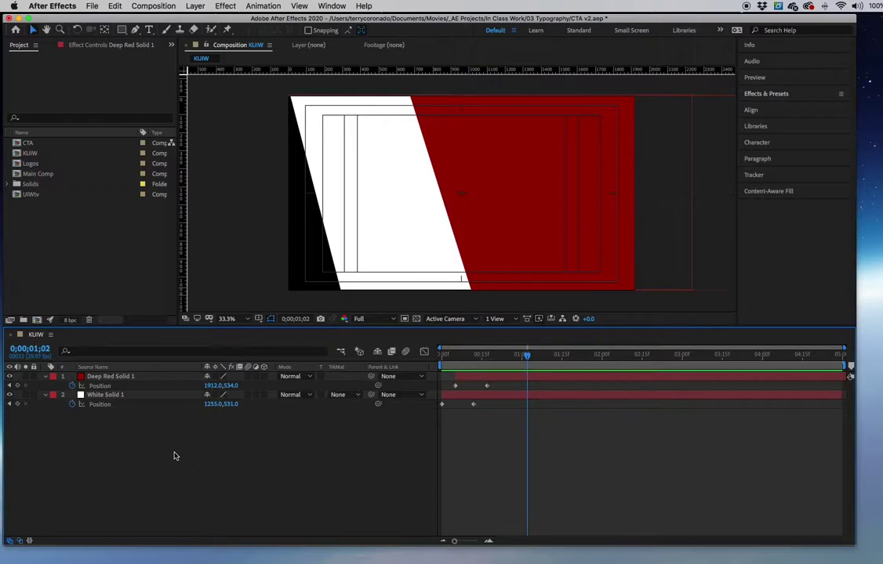
left_click(135, 31)
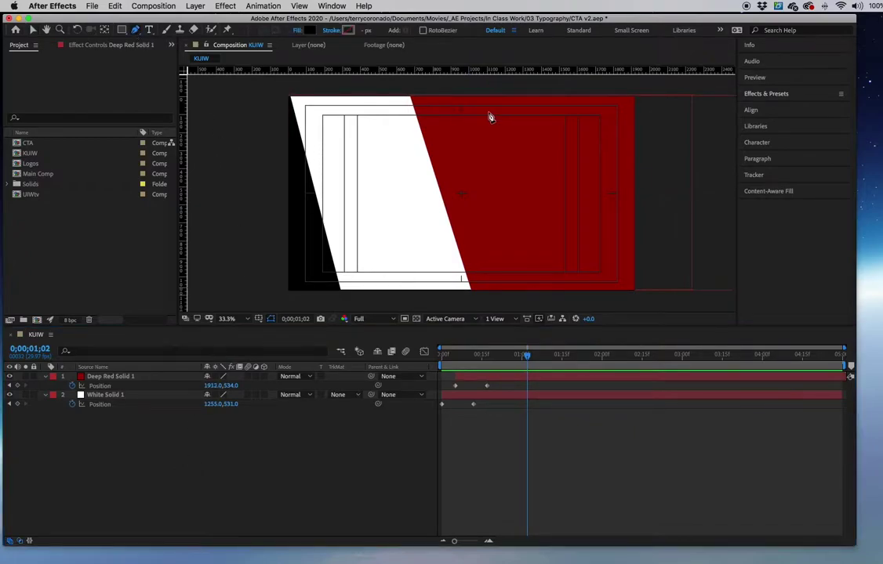
left_click(398, 91)
left_click(413, 92)
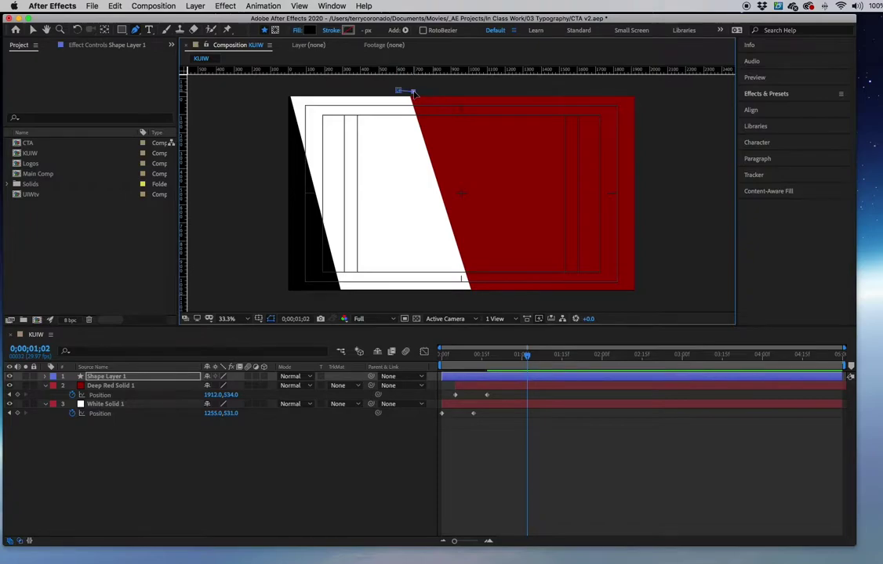
left_click(475, 295)
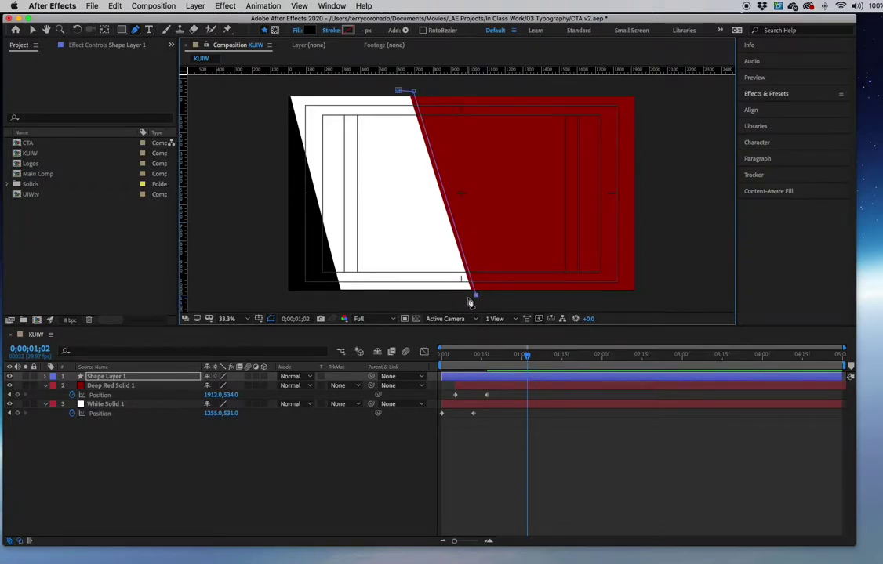
left_click(398, 91)
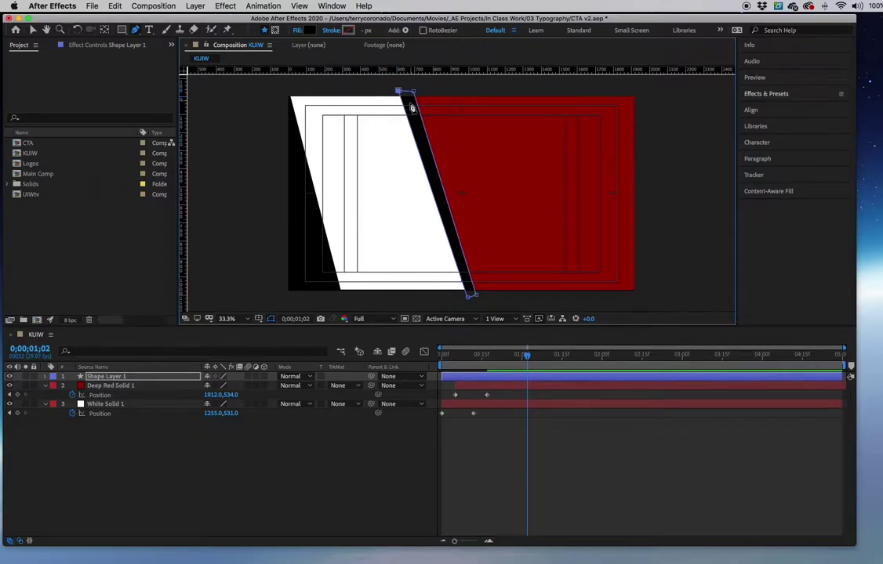
- Set the stripe's Fill to black 000000 and its Stroke to None
left_click(311, 33)
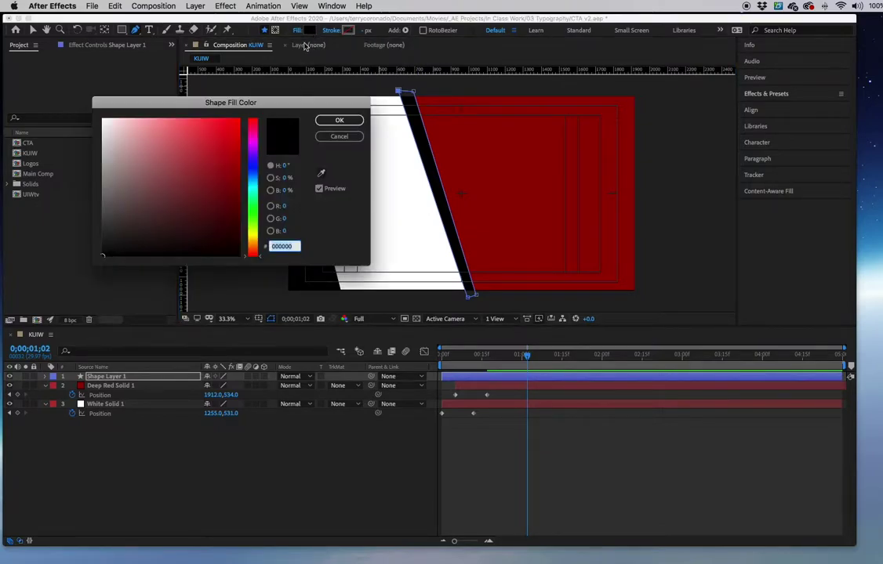
left_click(333, 120)
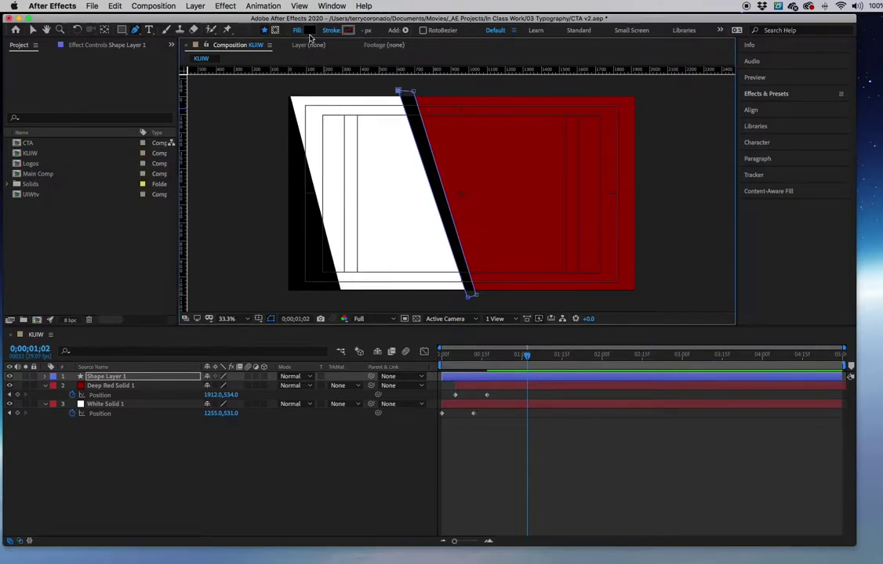
left_click(311, 33)
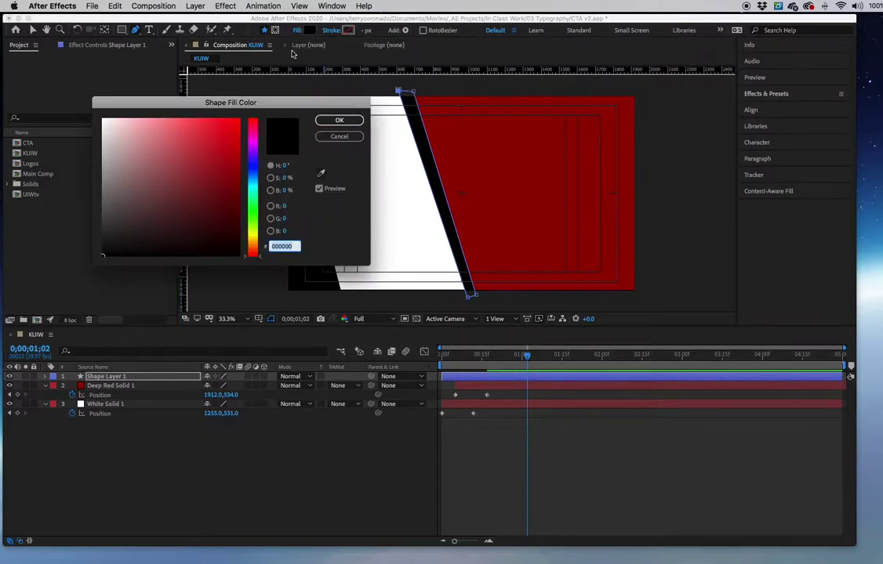
left_click_drag(124, 242, 91, 256)
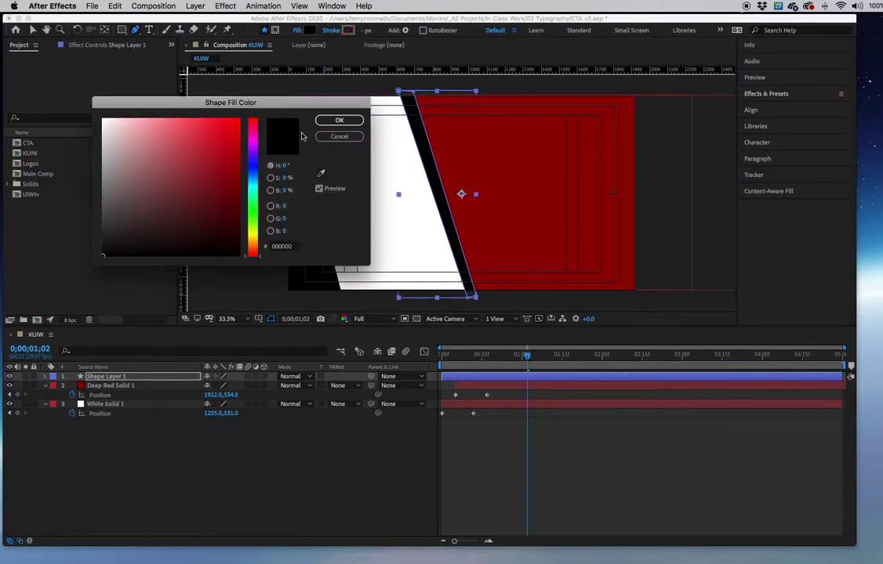
left_click(336, 121)
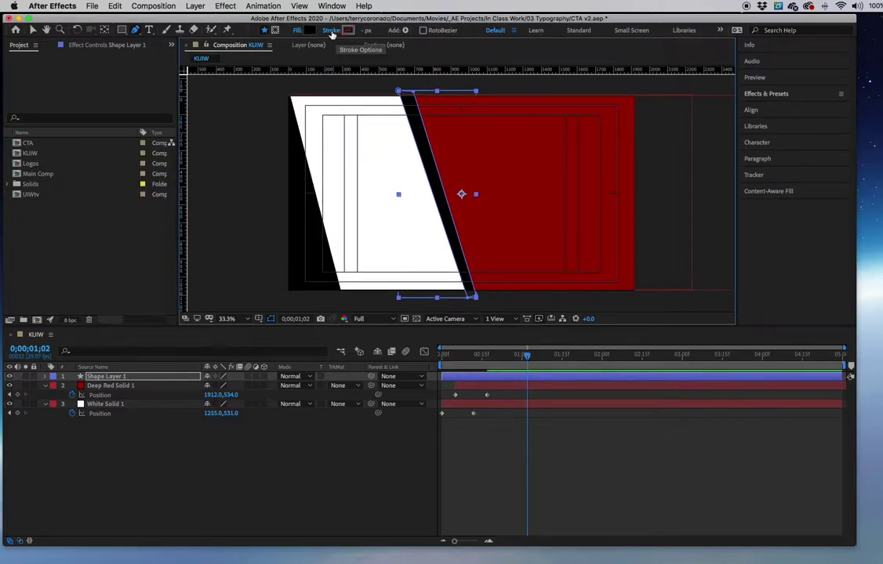
left_click(331, 32)
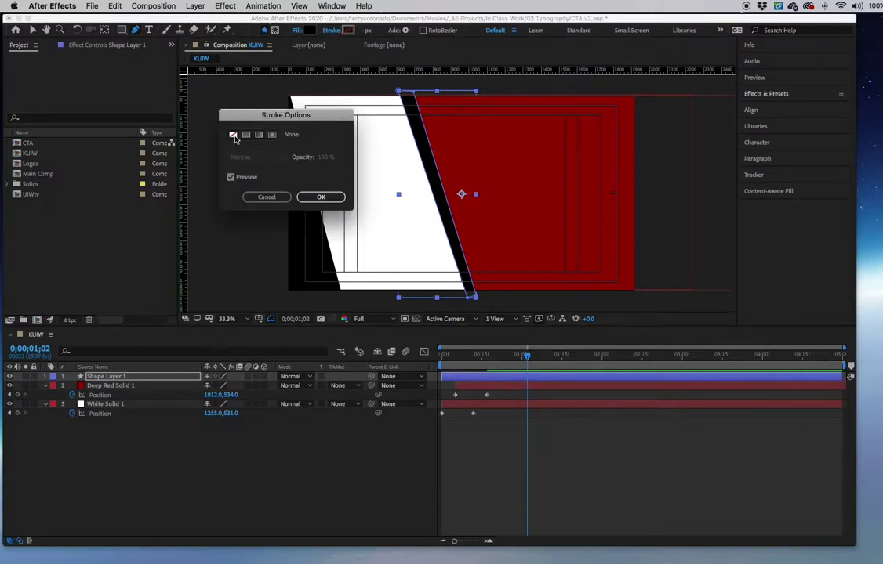
left_click(309, 197)
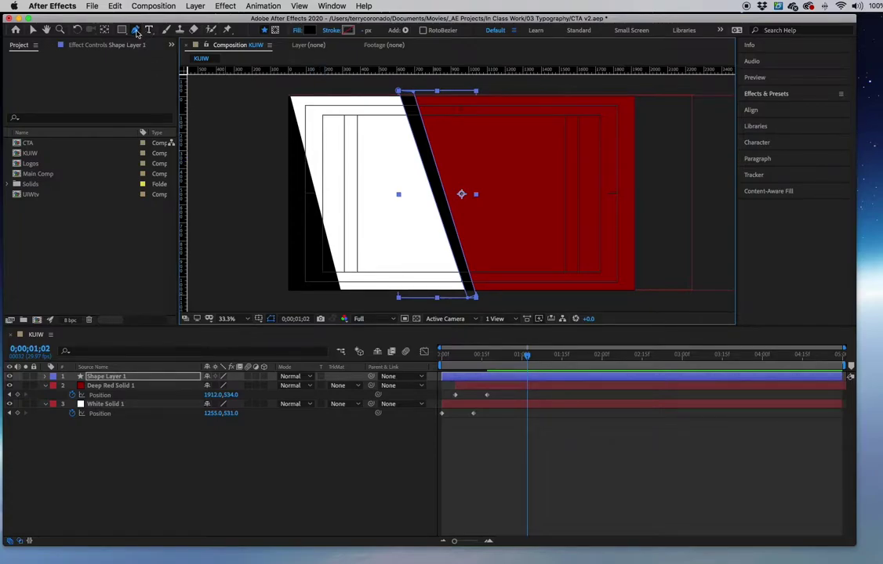
- Align the stripe's top and bottom points with the red parallelogram's edge
left_click(402, 92)
left_click_drag(403, 92, 408, 91)
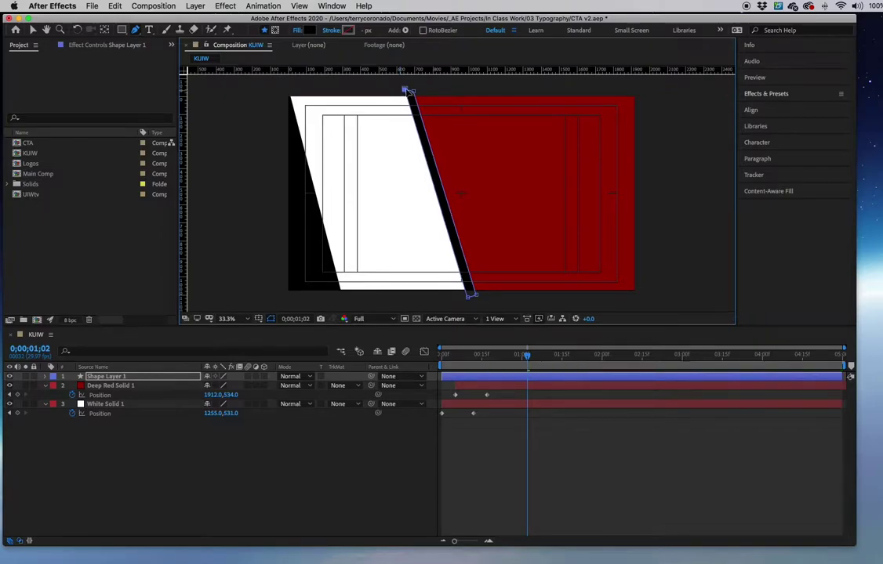
left_click_drag(468, 296, 475, 298)
left_click(204, 335)
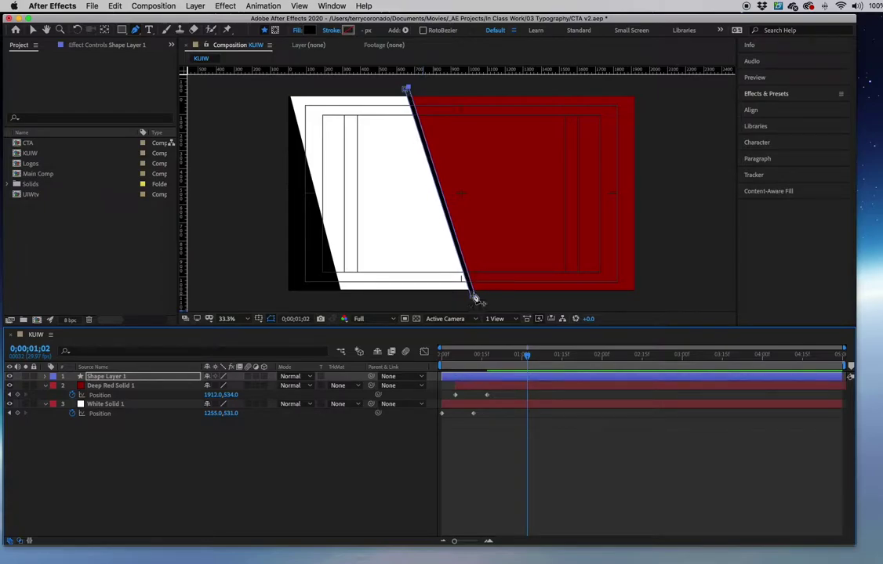
- Trim Shape Layer 1 to start at 0;00;00;17 with Alt+[
mouse_move(482, 364)
left_mouse_down()
mouse_move(443, 364)
mouse_move(487, 362)
left_mouse_up()
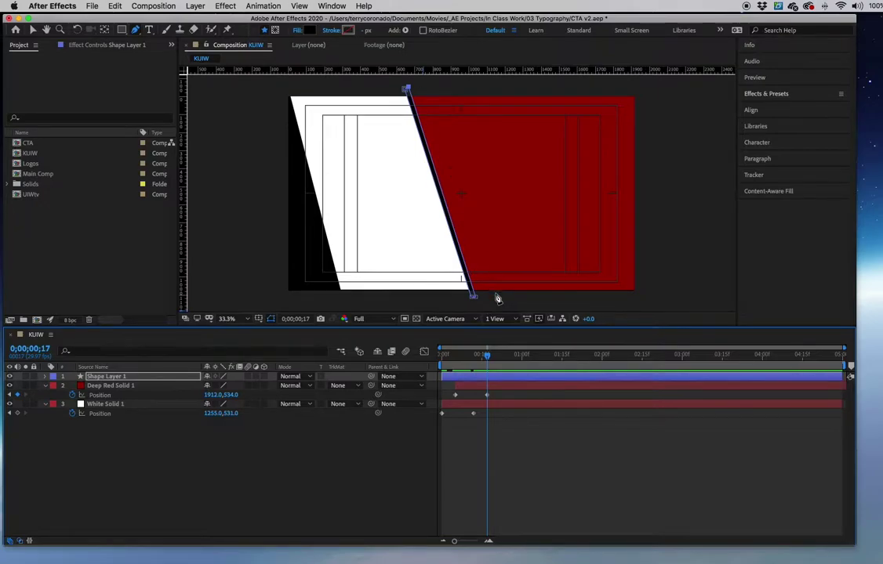
left_click(470, 380)
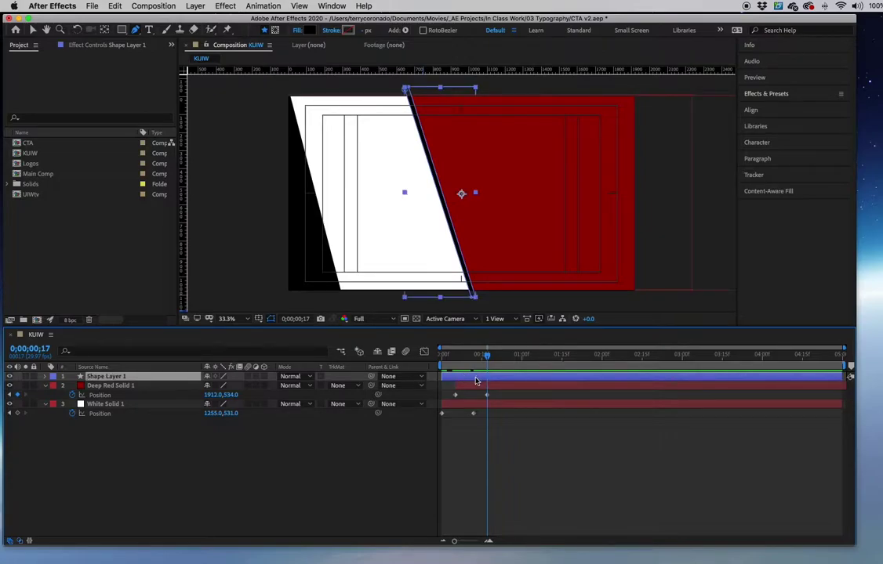
key("alt+bracketleft")
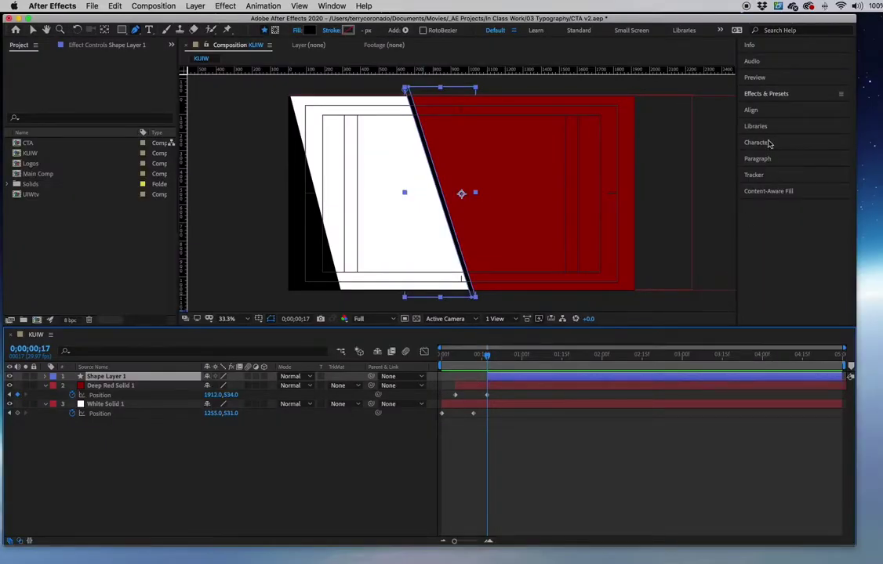
- Search 'linear' in Effects & Presets and apply Linear Wipe to Shape Layer 1
left_click(769, 94)
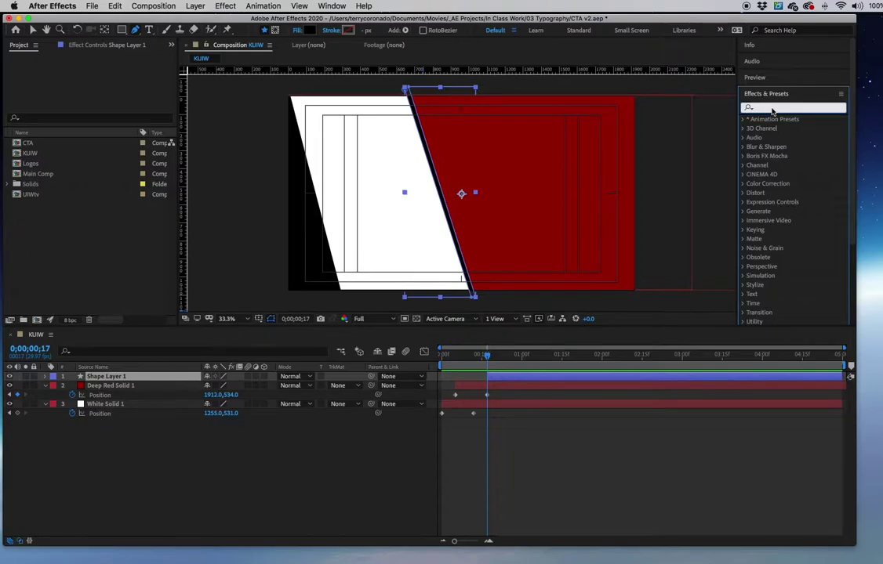
type("linear")
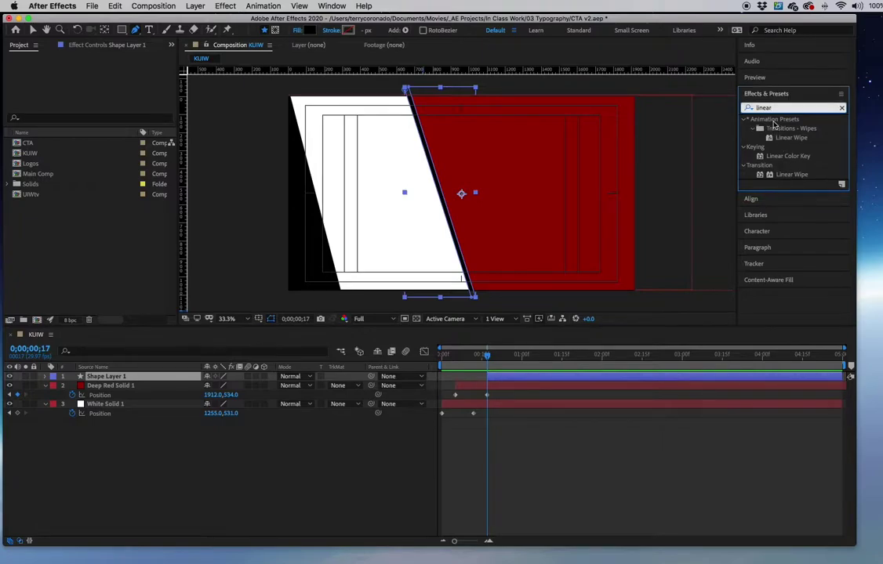
left_click(784, 175)
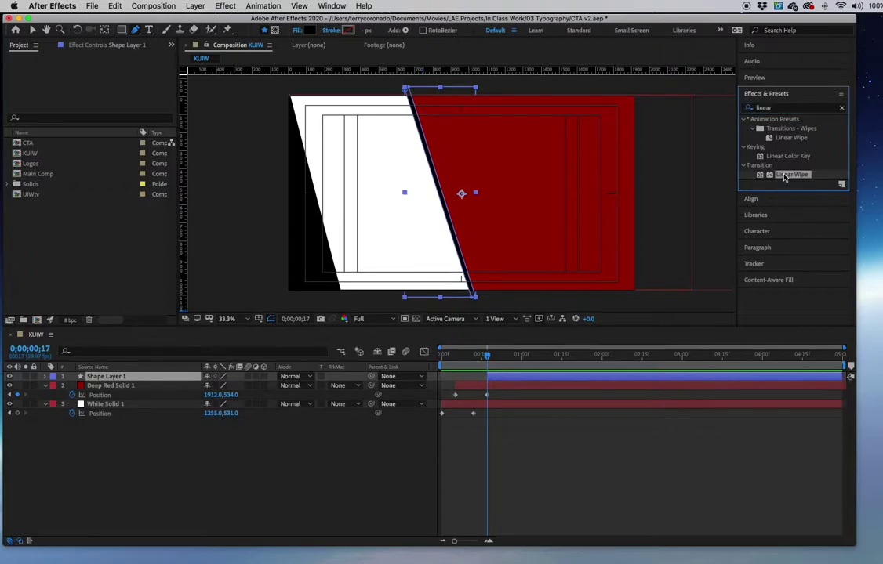
left_click_drag(772, 179, 512, 378)
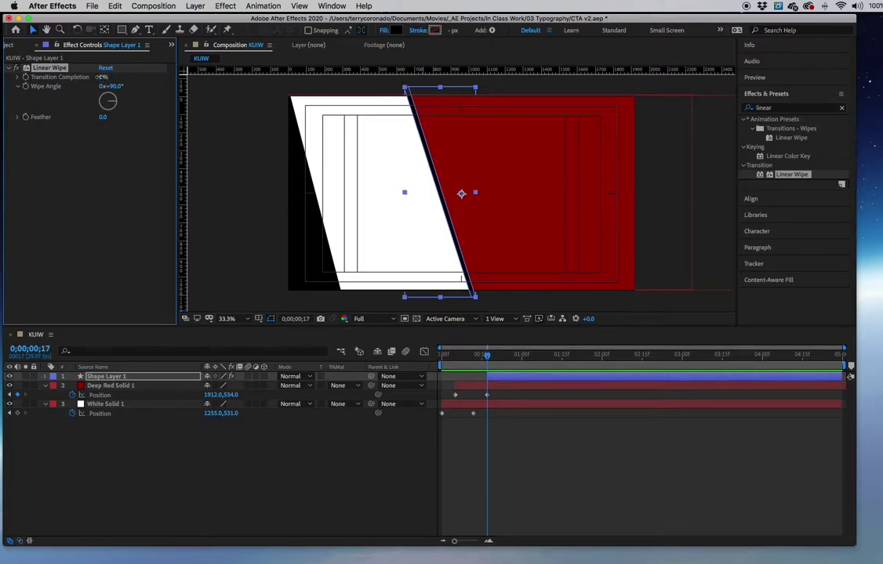
- Lower the Linear Wipe transition completion to 43% on Shape Layer 1
left_click_drag(120, 74, 110, 78)
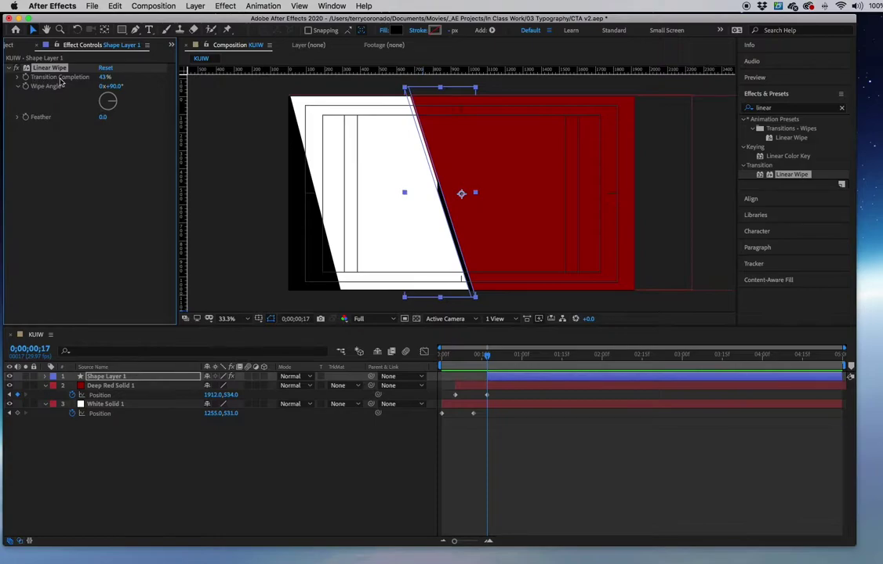
left_click(105, 77)
left_click(114, 113)
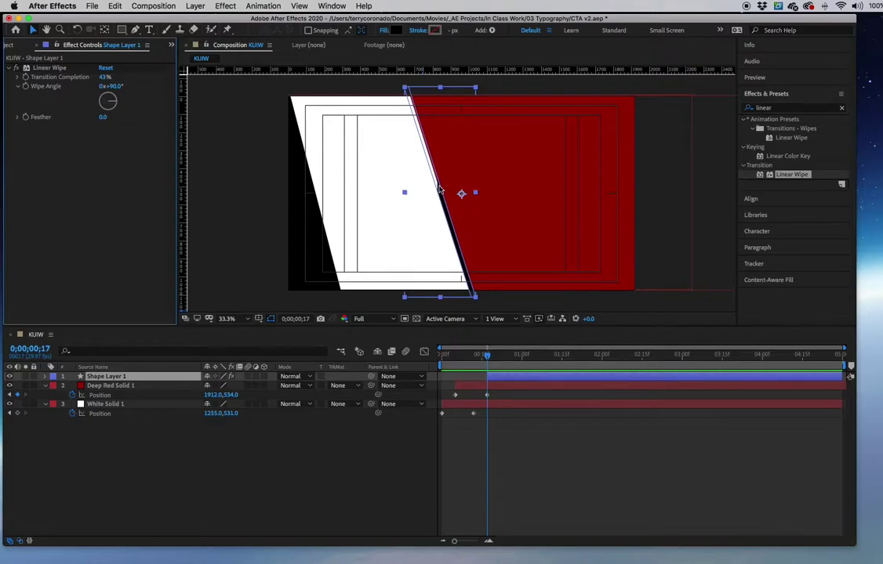
- Set the Linear Wipe angle to 173° and return transition completion to 100%
left_click(115, 104)
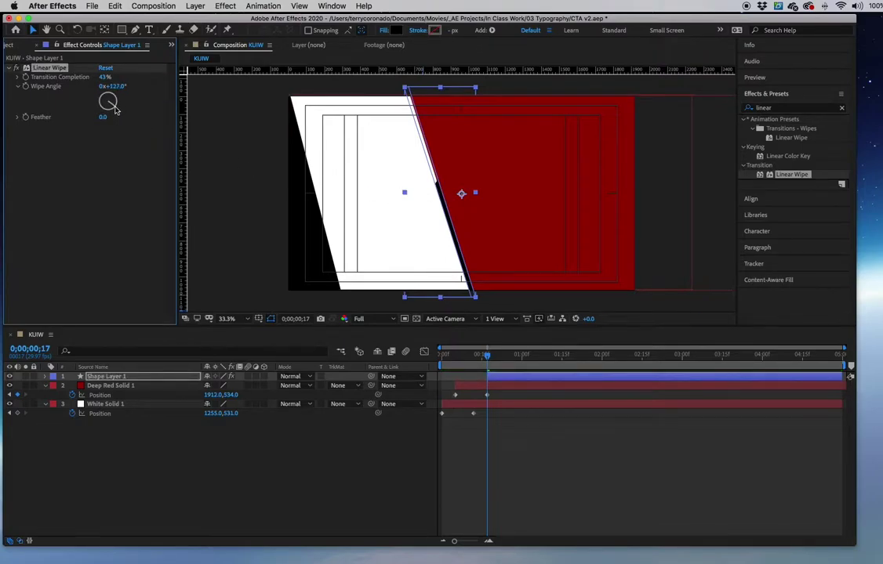
left_click_drag(116, 112, 110, 119)
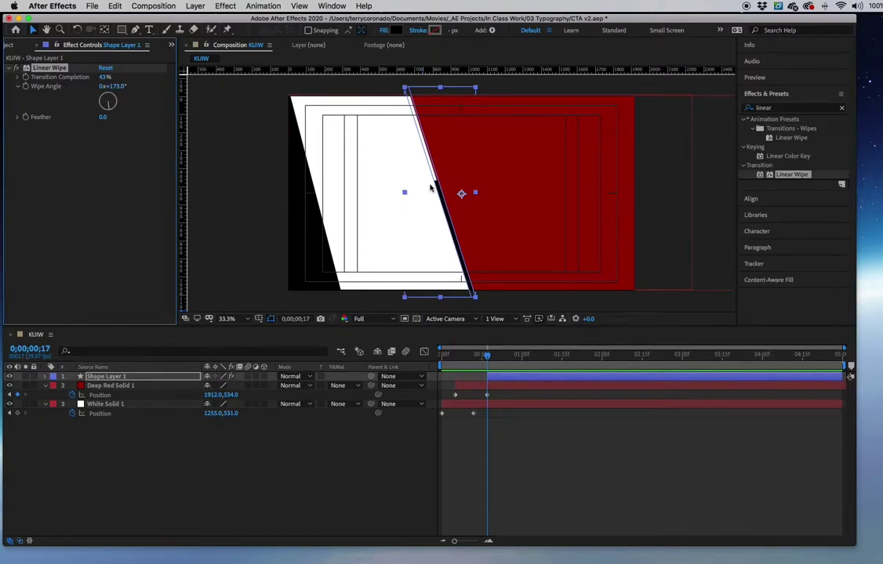
mouse_move(107, 99)
left_mouse_down()
mouse_move(103, 109)
mouse_move(113, 103)
left_mouse_up()
left_click_drag(102, 77, 108, 76)
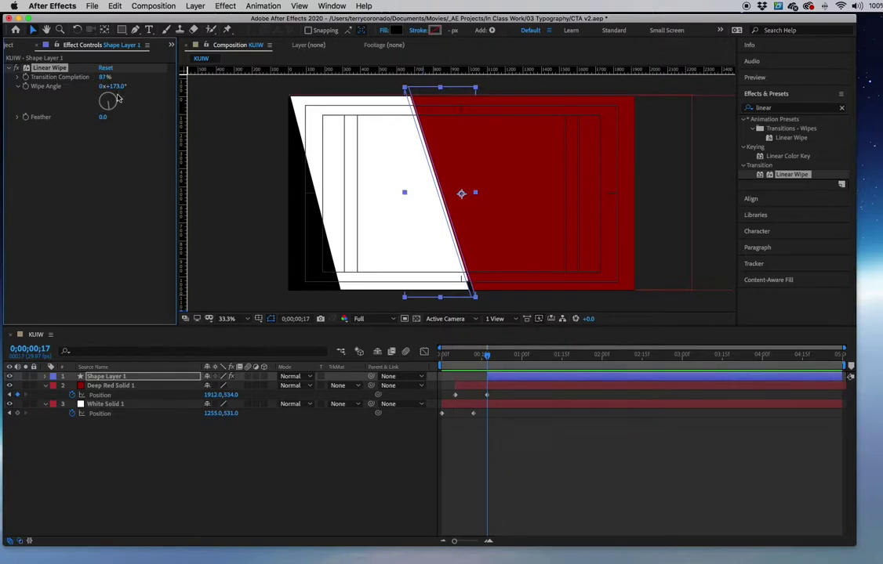
left_click_drag(107, 76, 112, 77)
- Keyframe Linear Wipe Transition Completion at 100% on frame 17 and 0% at frame 27
left_click(46, 377)
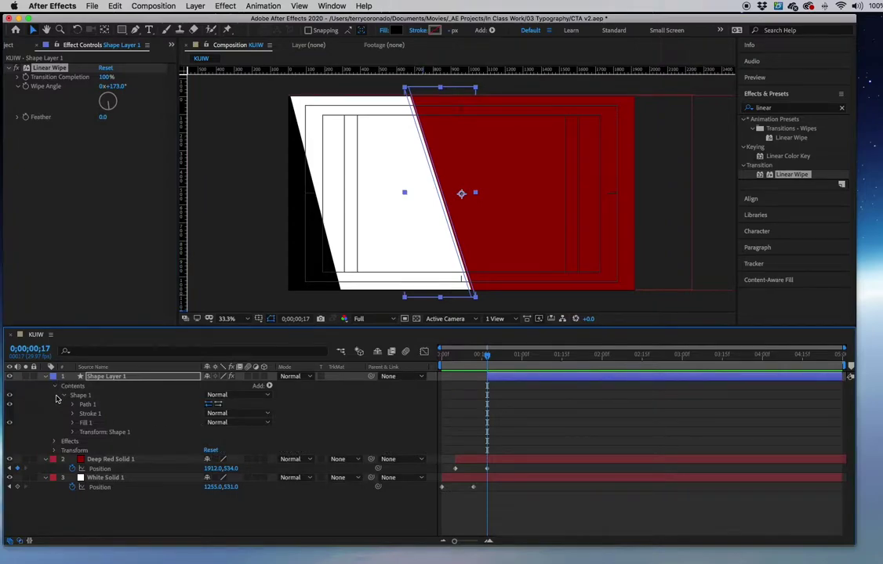
left_click(55, 388)
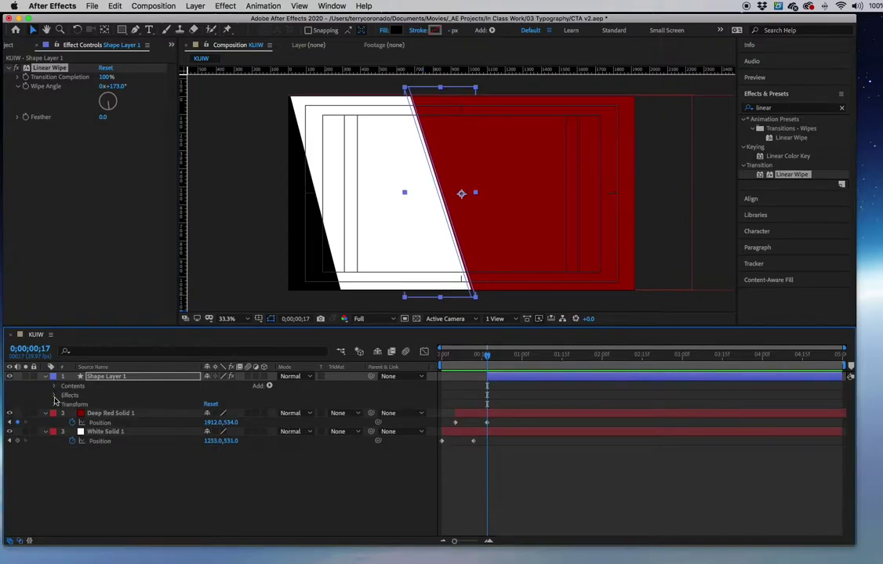
left_click(56, 397)
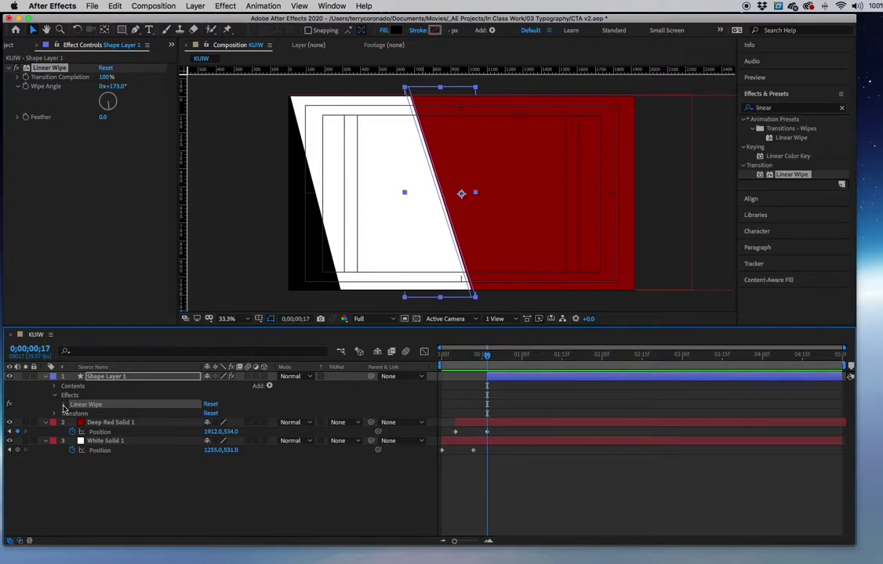
left_click(63, 406)
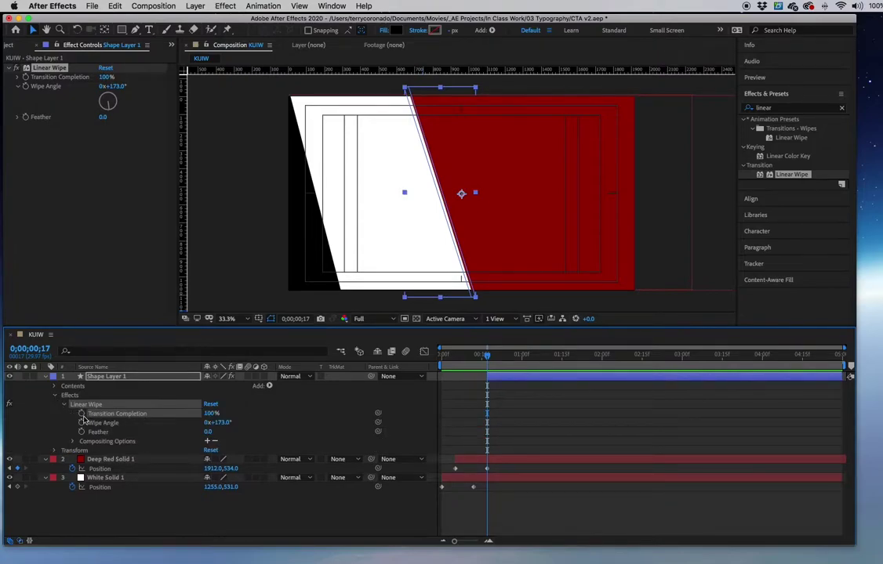
left_click(81, 414)
left_click_drag(489, 356, 514, 357)
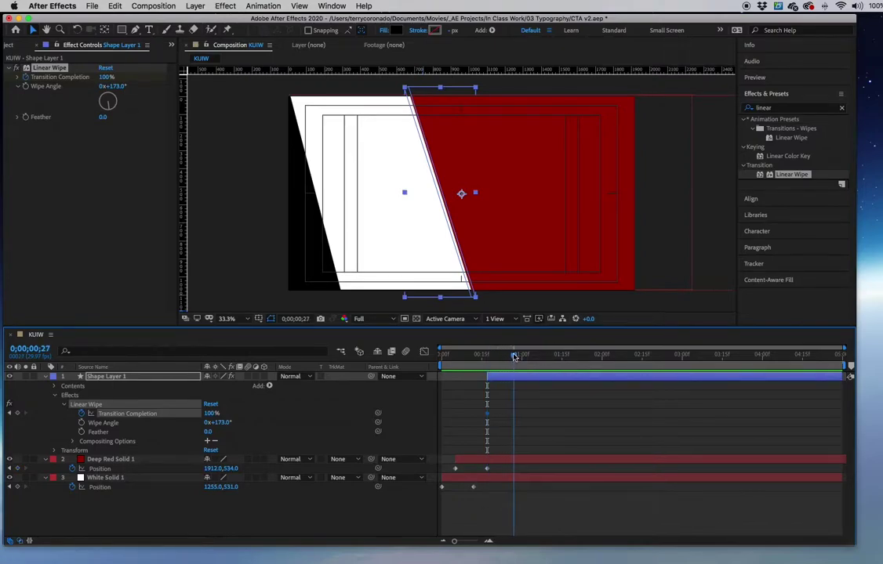
left_click(210, 414)
key("Return")
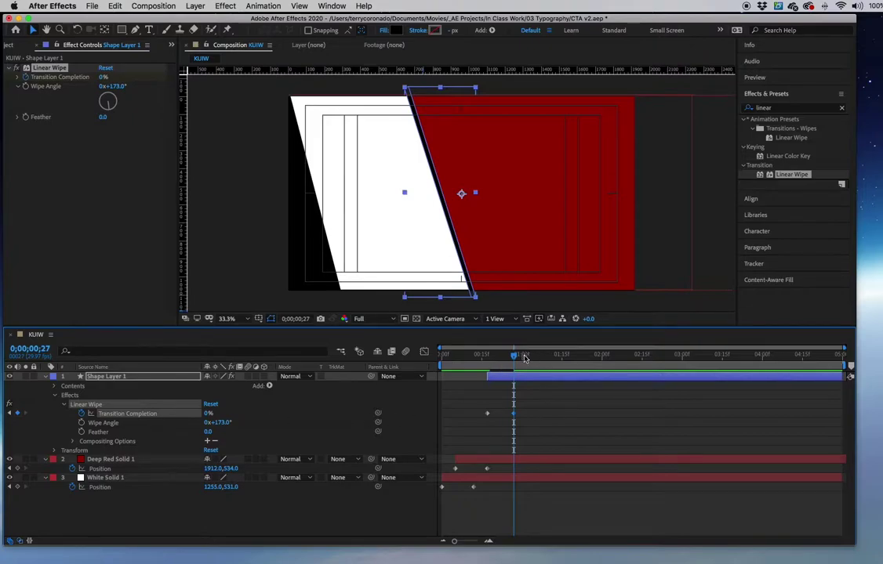
- Collapse the layer properties and preview the wipe across the timeline
left_click_drag(514, 355, 534, 359)
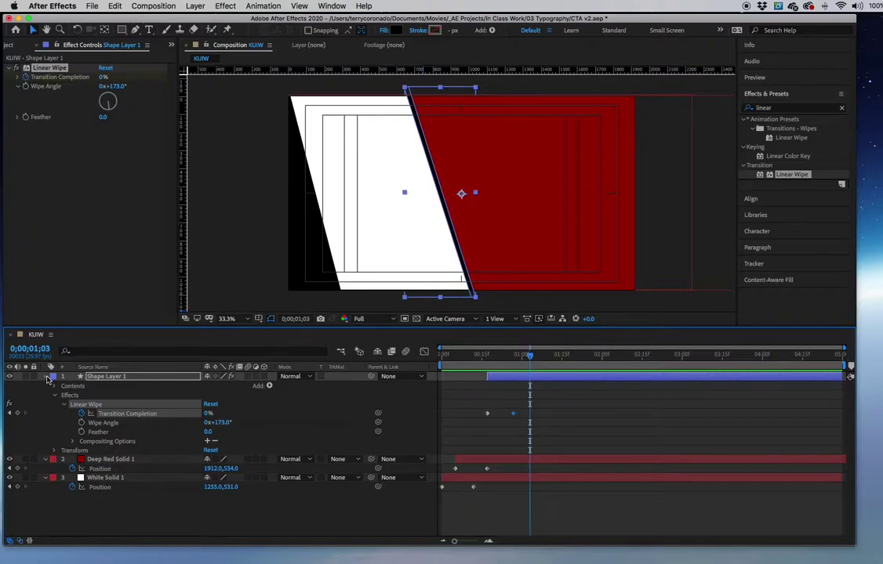
left_click(46, 376)
left_click(45, 386)
left_click(45, 395)
left_click(447, 355)
left_click_drag(460, 359, 513, 357)
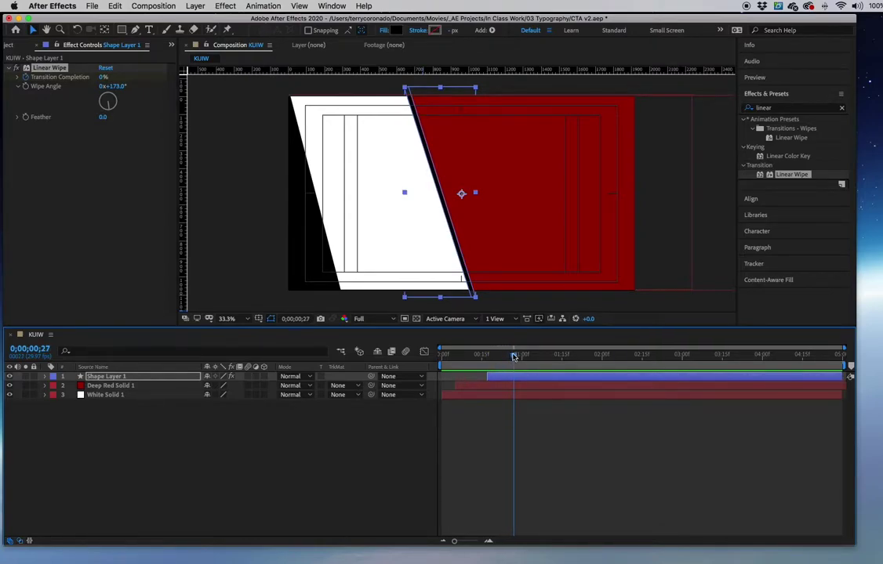
- Create a 'KUIW' text layer on the red area of the composition
left_click(150, 30)
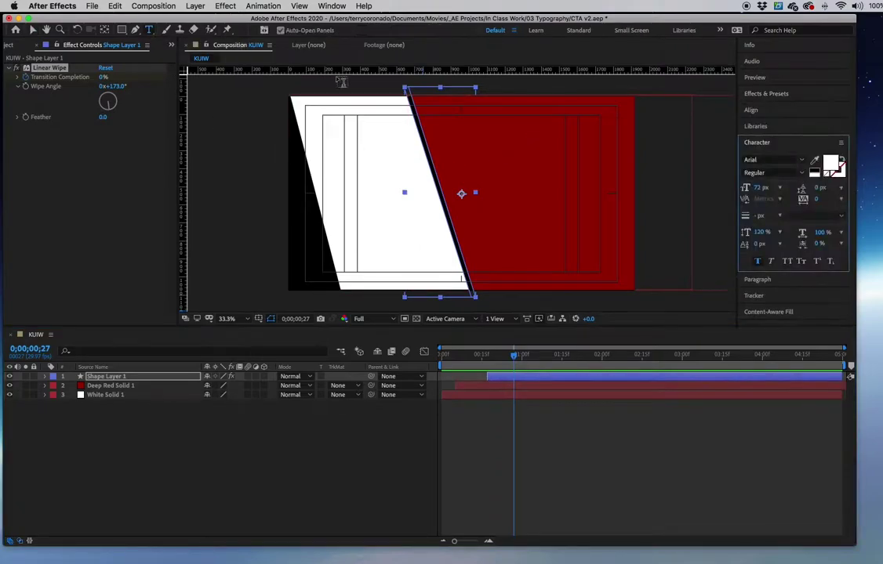
left_click(482, 134)
type("KUIW")
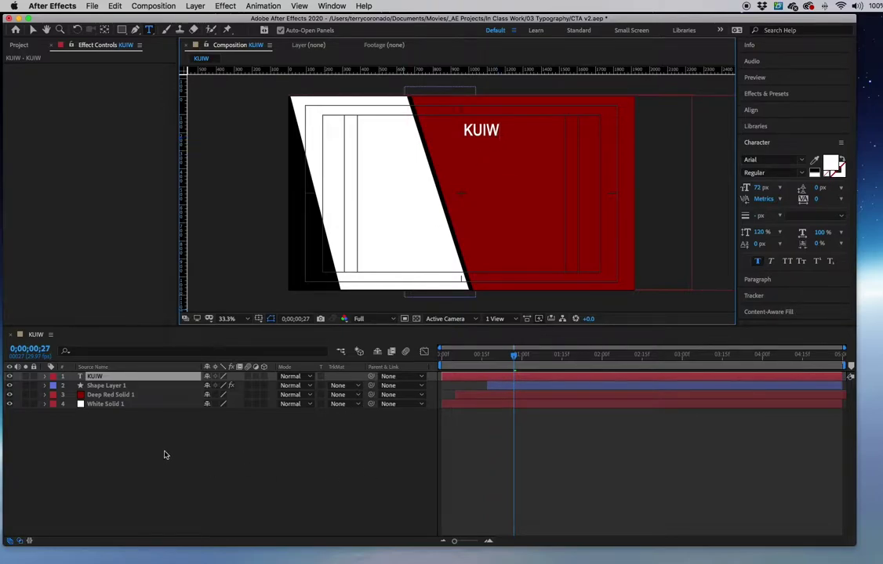
left_click(263, 469)
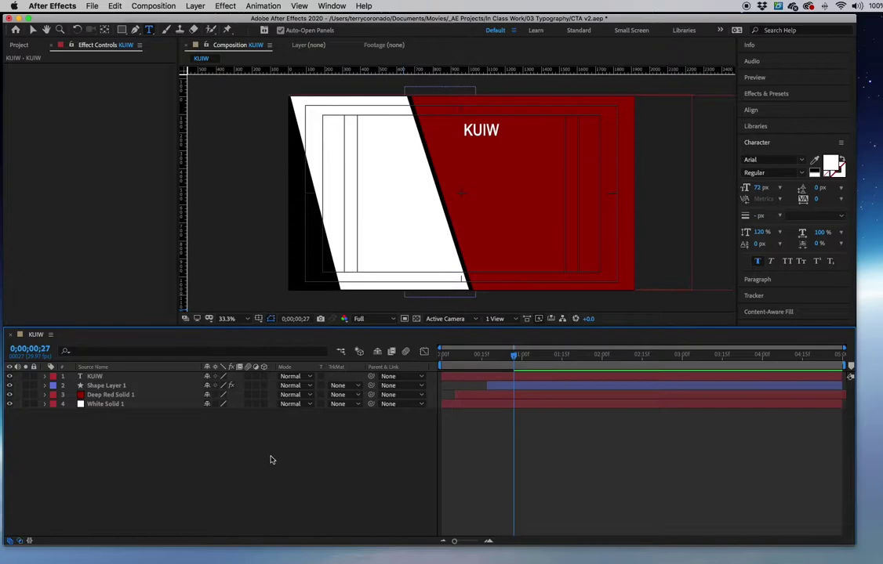
left_click(95, 377)
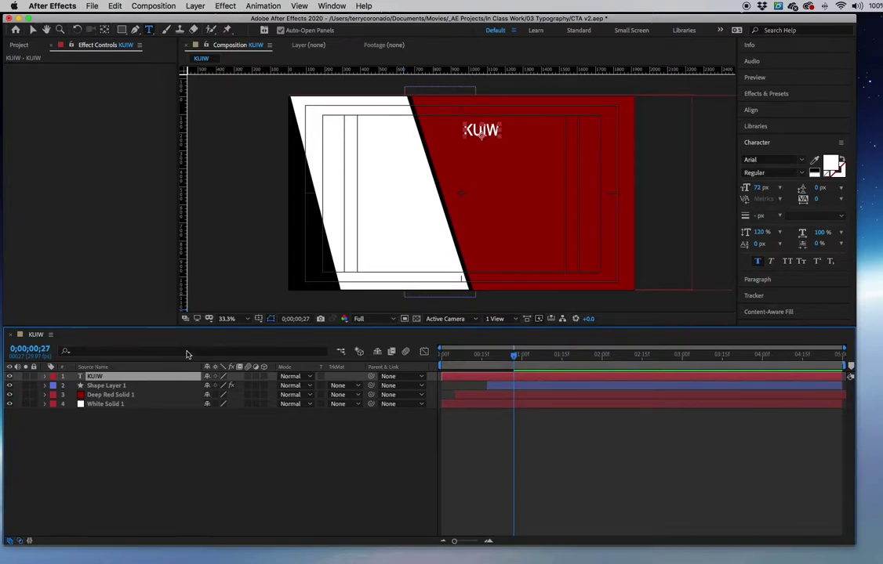
- Set the KUIW title to Avenir Black at 188 px
left_click(771, 160)
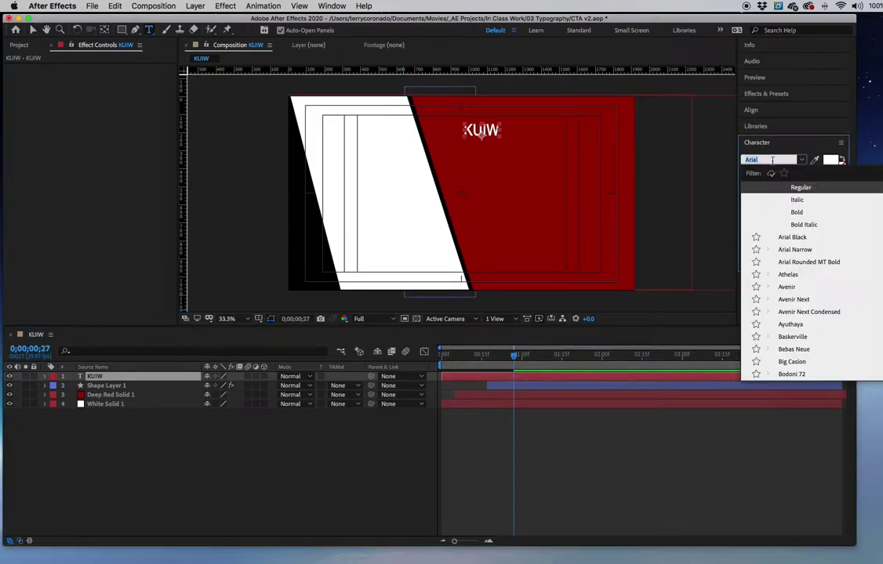
type("aven")
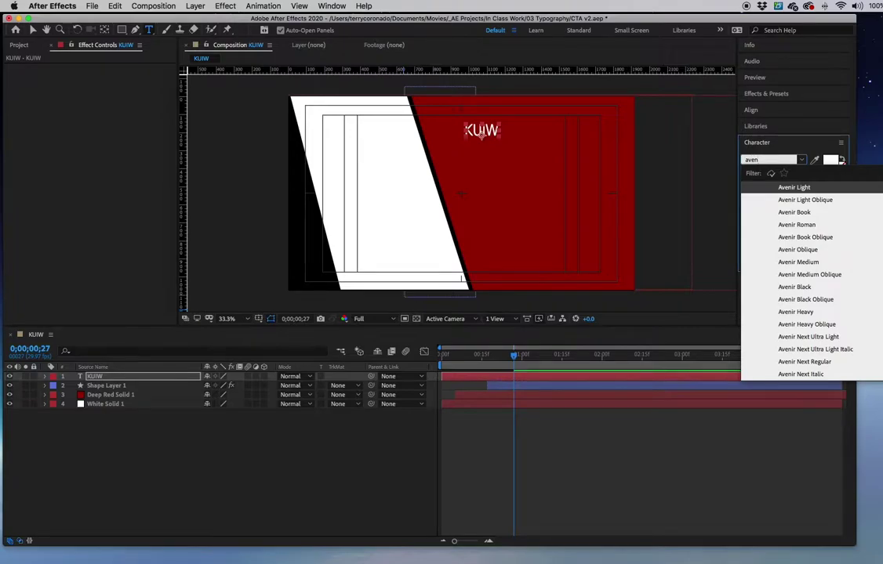
left_click(798, 262)
left_click(802, 174)
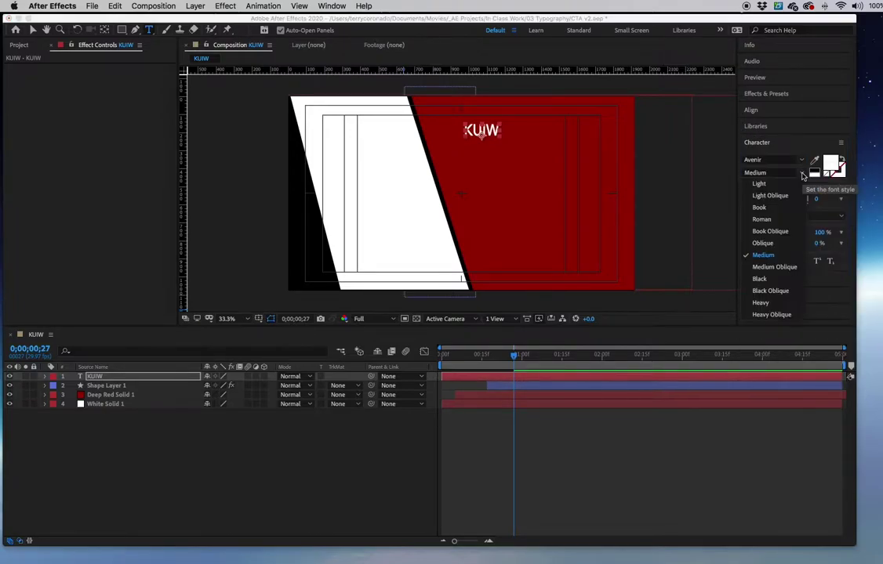
left_click(762, 280)
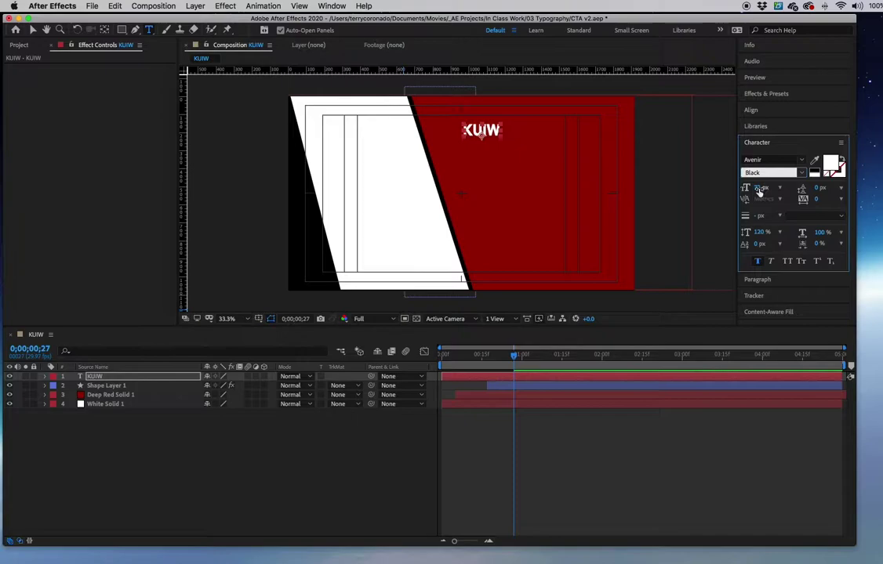
left_click_drag(758, 191, 818, 186)
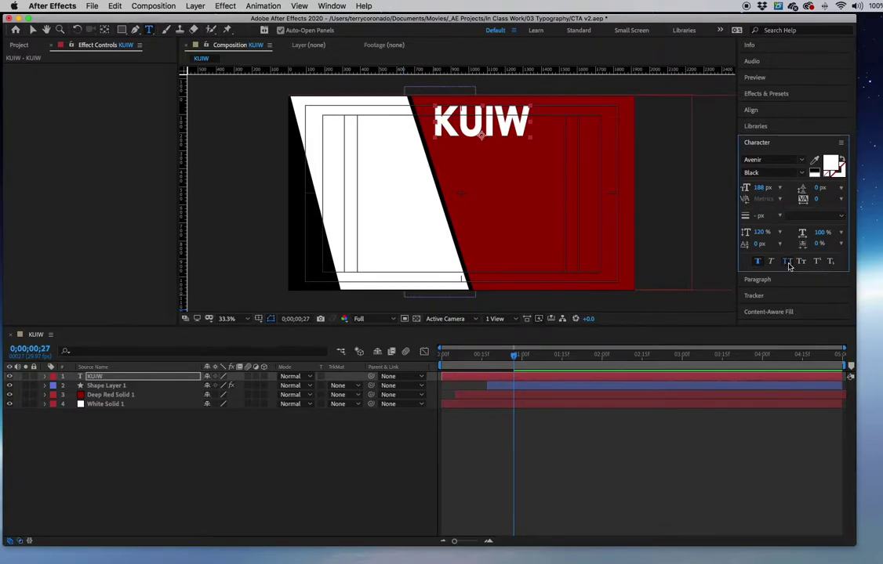
- Reposition the KUIW title right and slightly lower, into the red panel's upper right
left_click(33, 30)
left_click_drag(496, 125, 558, 137)
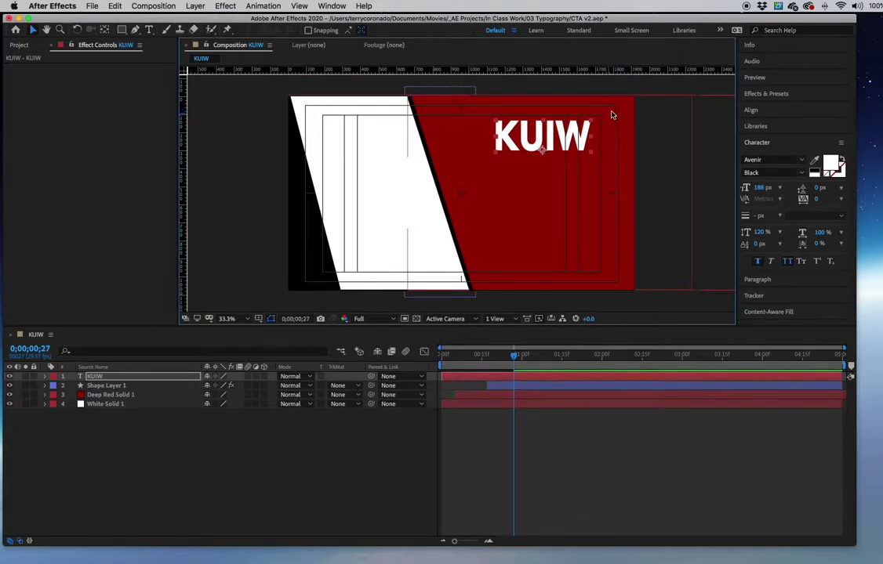
left_click_drag(591, 126, 595, 124)
left_click_drag(590, 131, 589, 127)
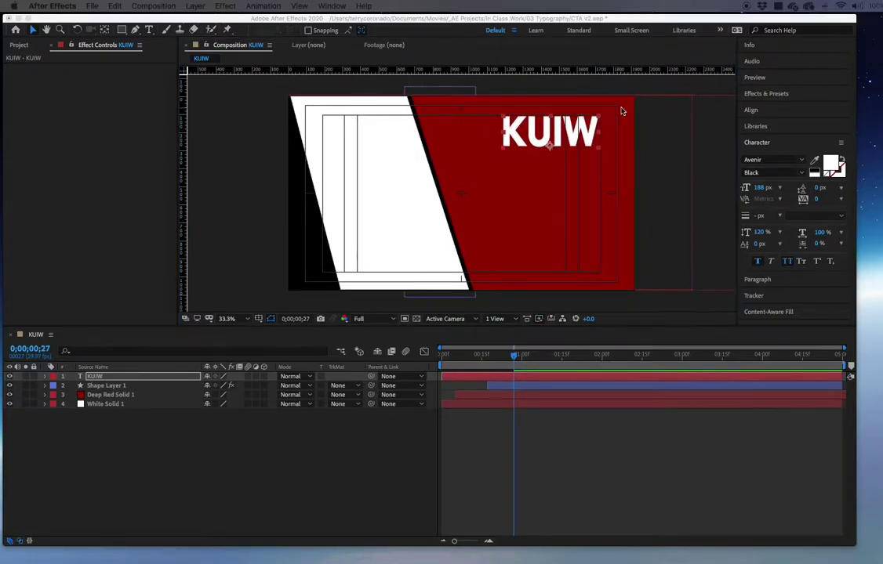
- Clear the Effects & Presets search and select Text > Animate In > Fade Up Characters
left_click(763, 94)
left_click(837, 110)
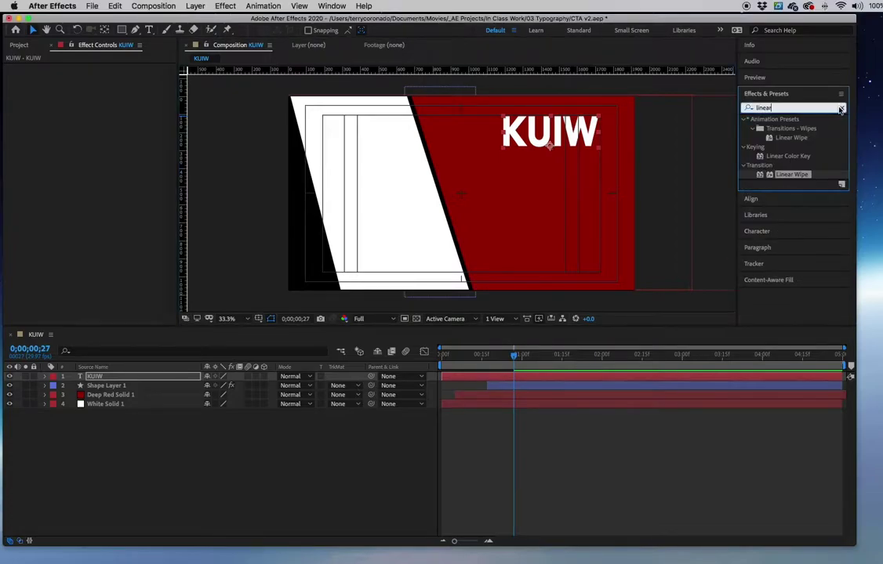
left_click(841, 109)
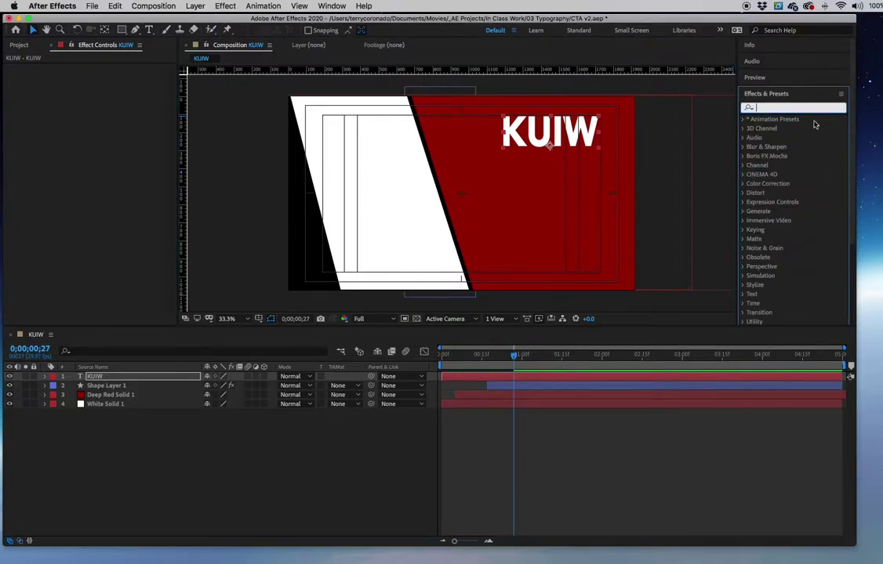
left_click(743, 120)
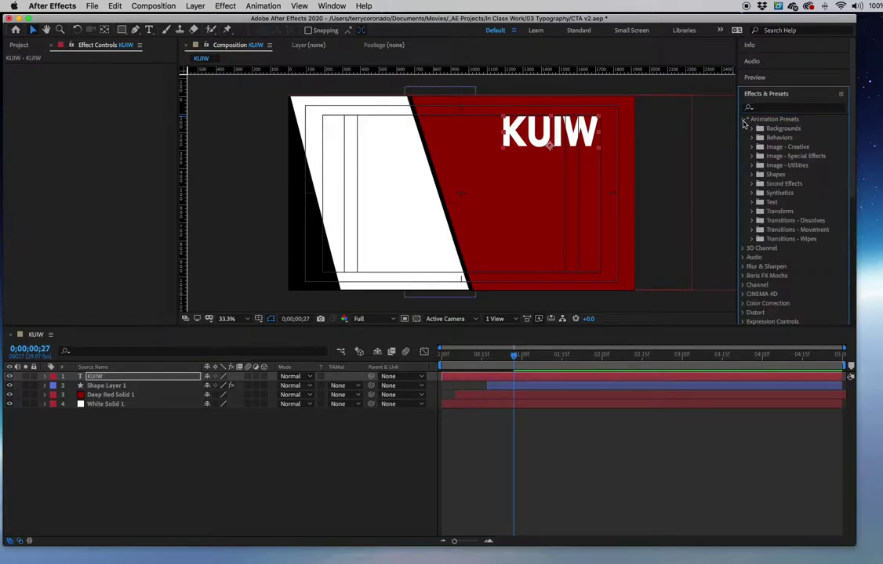
left_click(752, 202)
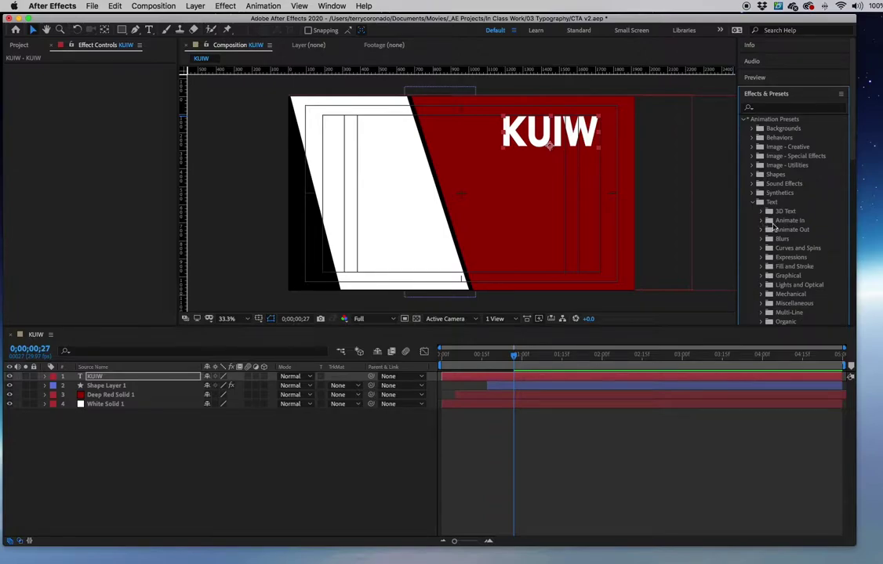
left_click(762, 222)
scroll(779, 223, "down", 5)
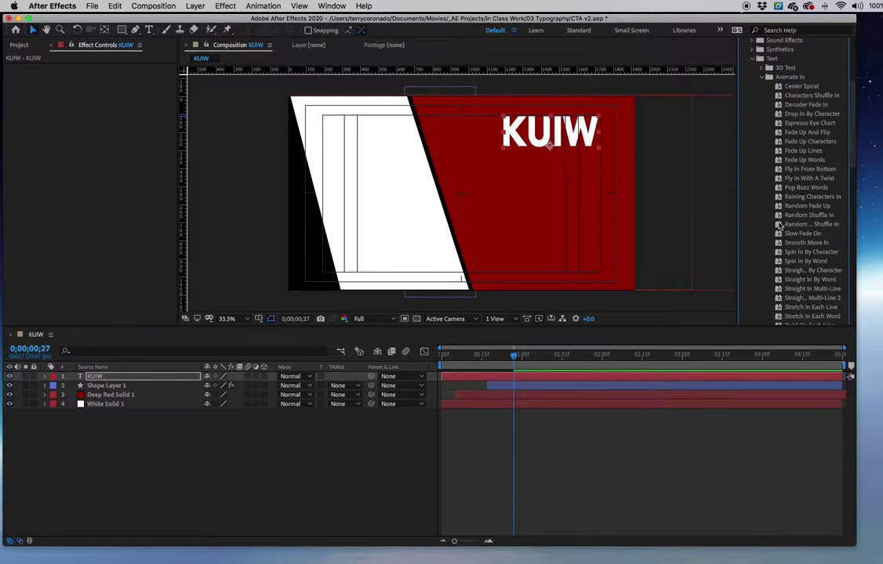
left_click(808, 143)
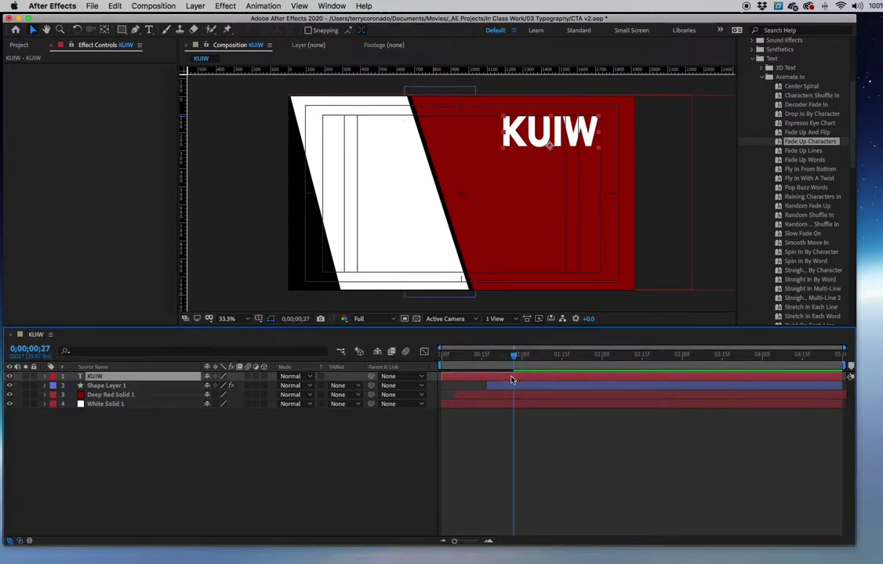
- Trim the KUIW layer's in point and apply Fade Up Characters to it
key("alt+bracketleft")
left_click(780, 143)
left_click_drag(784, 149, 532, 379)
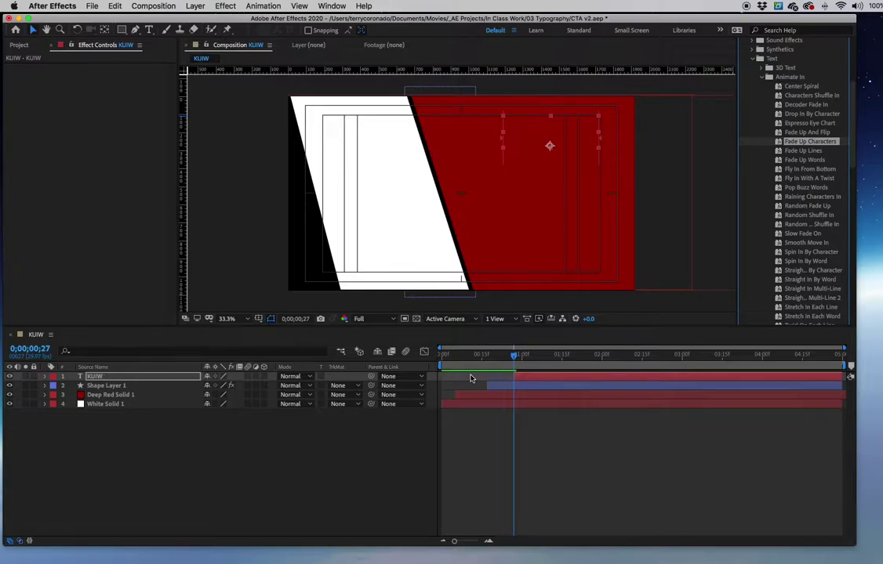
- Show only the KUIW layer's keyframed Range Selector Start property
left_click(96, 384)
left_click(95, 378)
key("u")
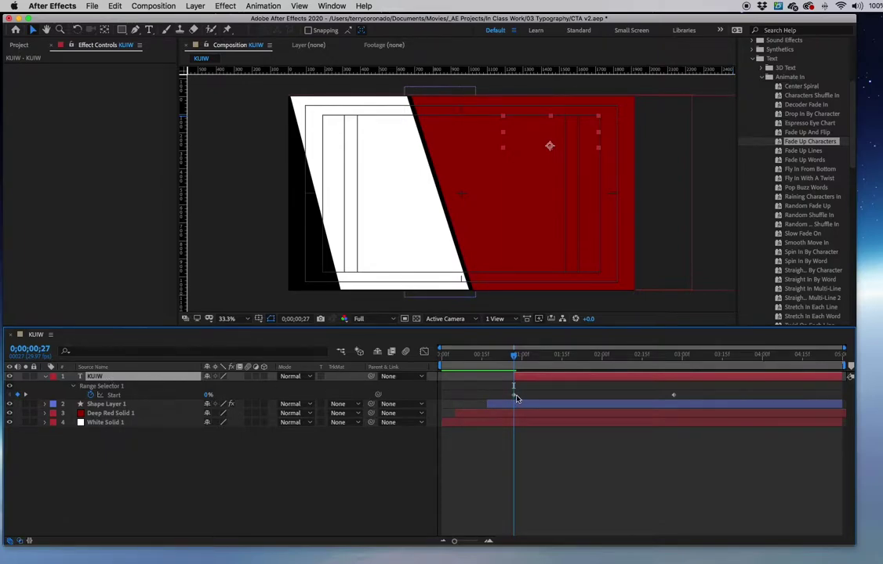
key("u")
left_click(79, 442)
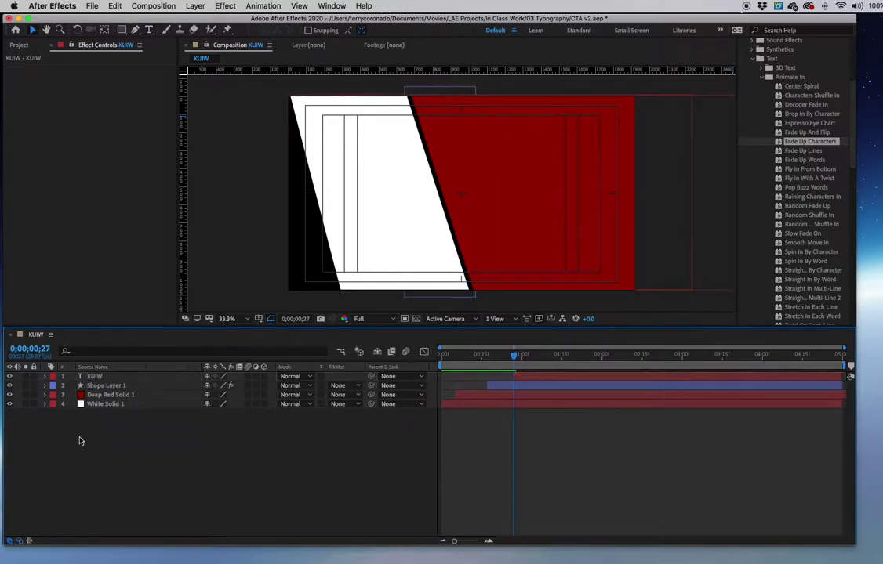
left_click(96, 377)
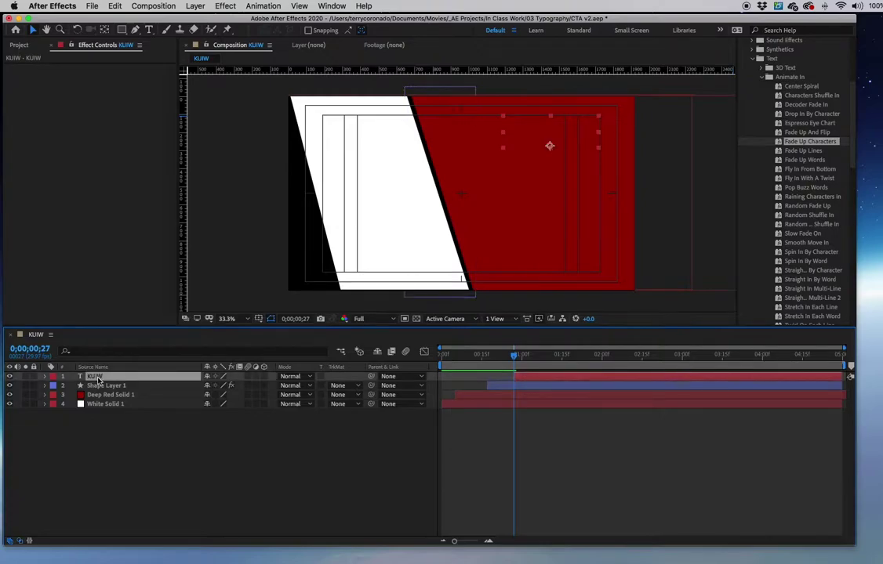
key("u")
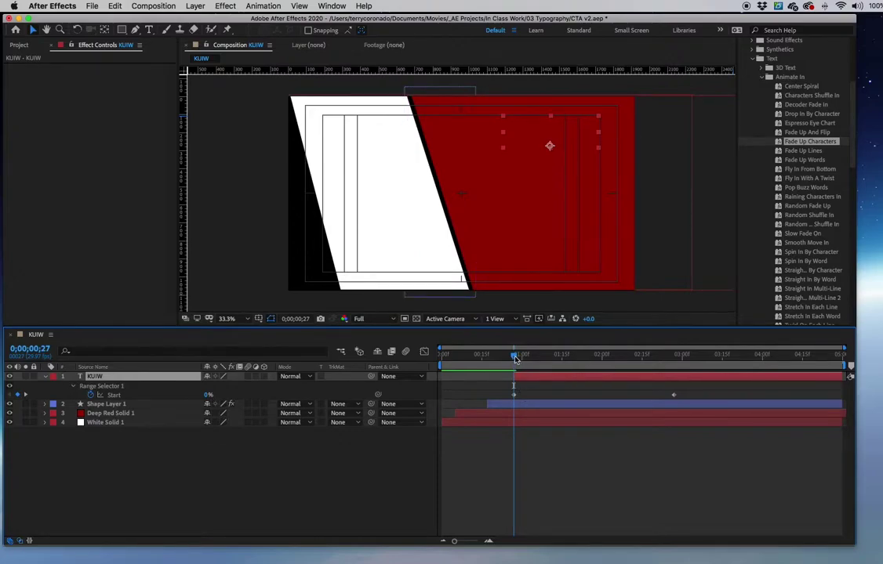
- Move the title's ending Start keyframe to 0;00;01;10
left_click_drag(515, 358, 543, 358)
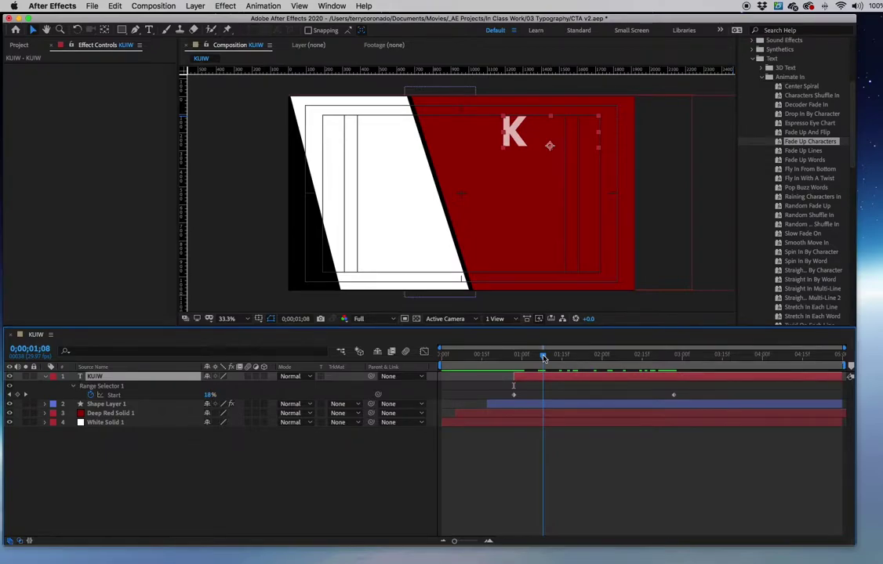
left_click_drag(544, 358, 513, 358)
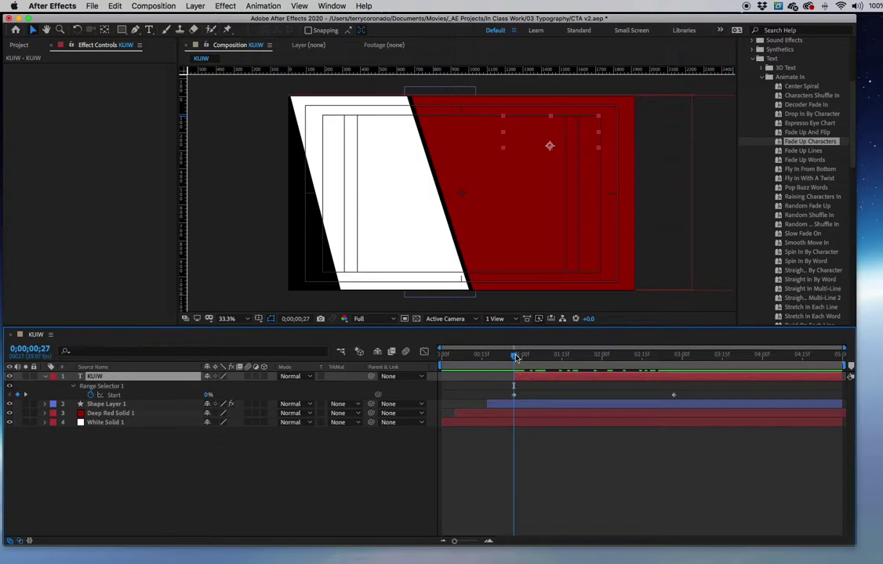
left_click_drag(516, 356, 551, 356)
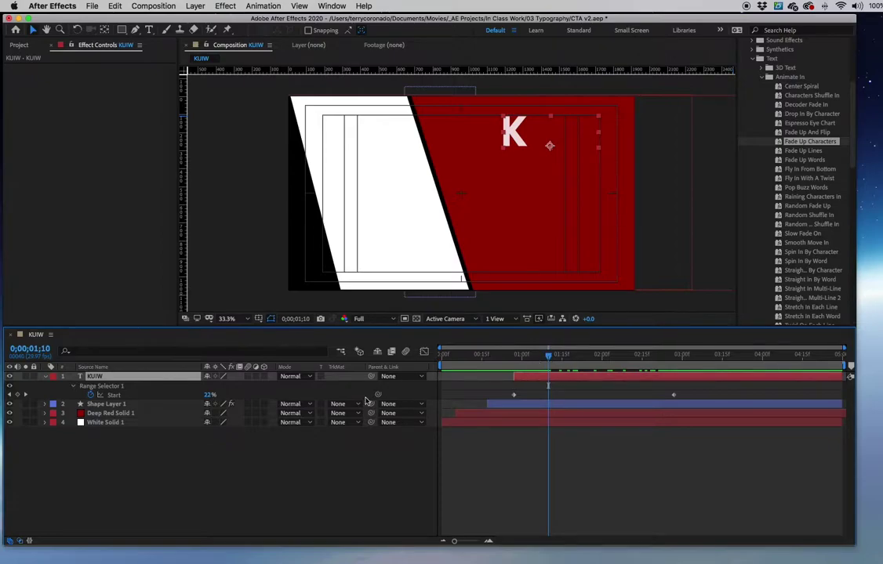
left_click_drag(672, 398, 548, 402)
left_click_drag(548, 355, 514, 359)
- Preview the KUIW fade-in and save the project
left_click(507, 246)
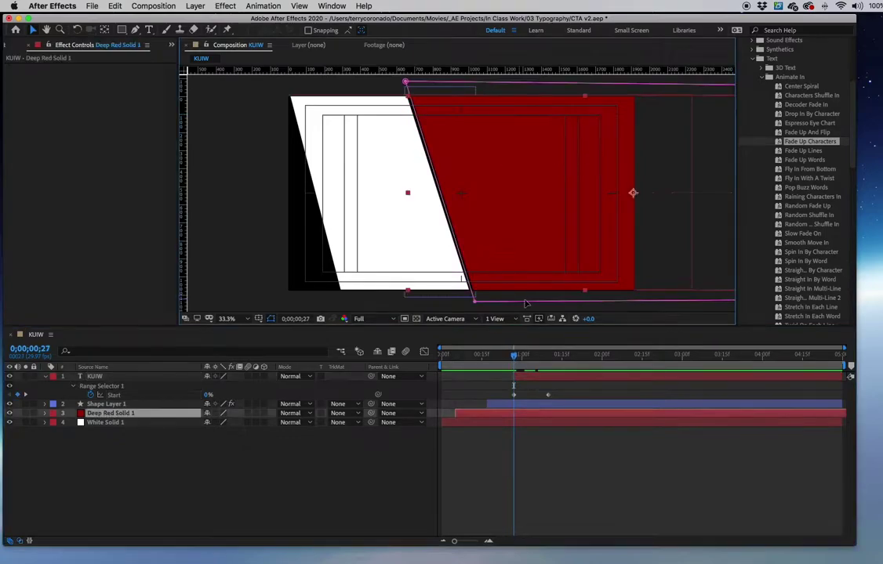
key("super+shift+h")
key("space")
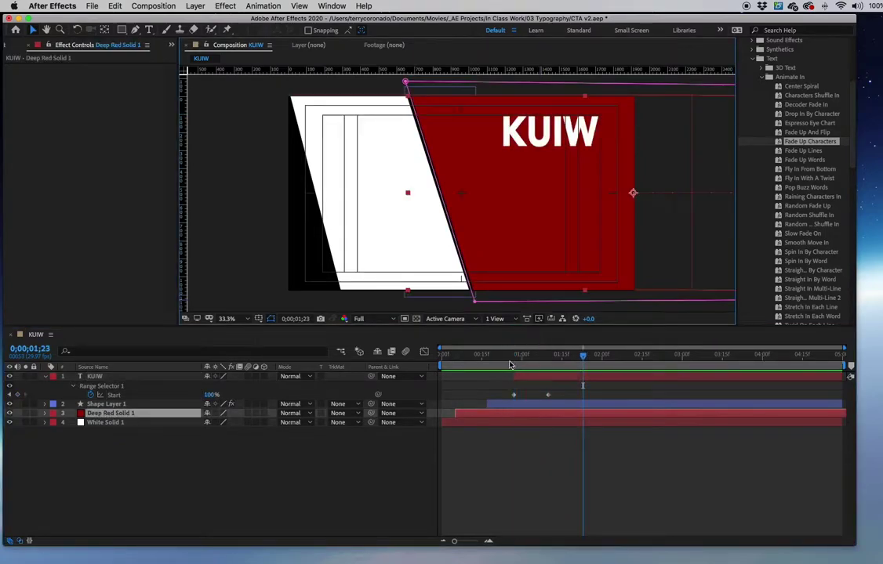
key("super+s")
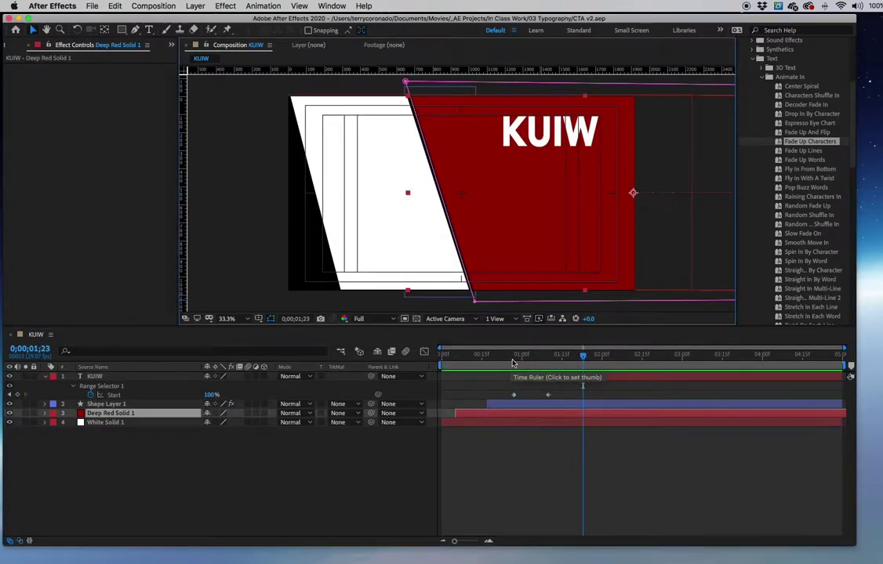
left_click_drag(522, 356, 549, 355)
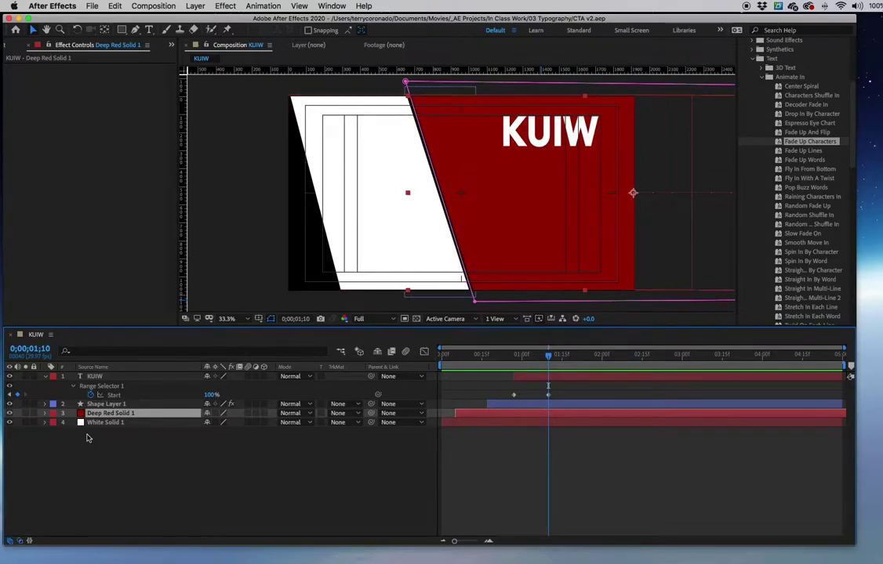
left_click(219, 468)
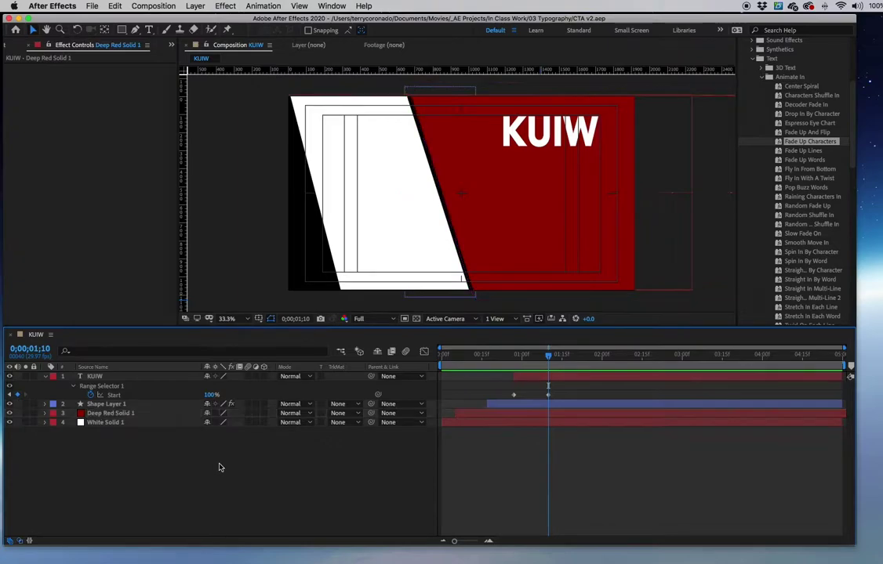
left_click(149, 30)
- Add a 'College radio' text layer beneath KUIW and size it to 72 px
left_click(509, 179)
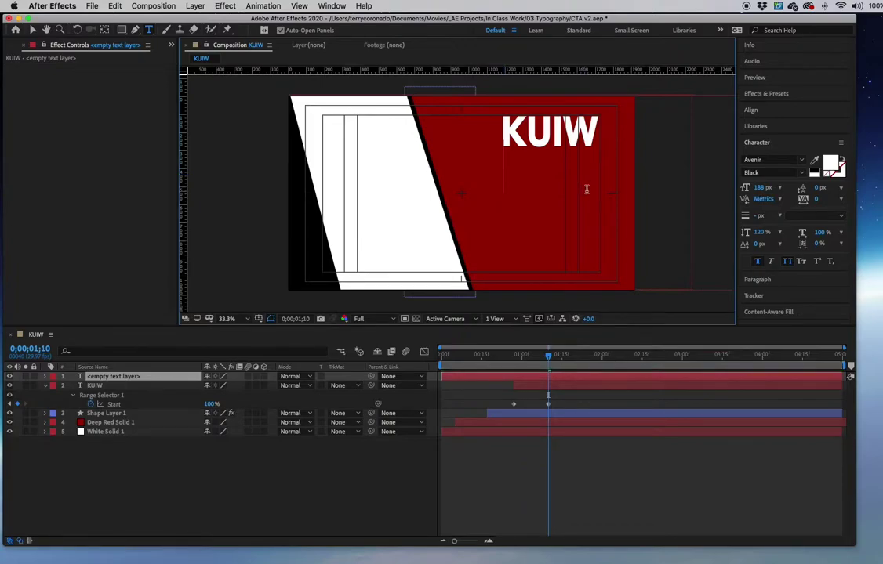
type("Colle")
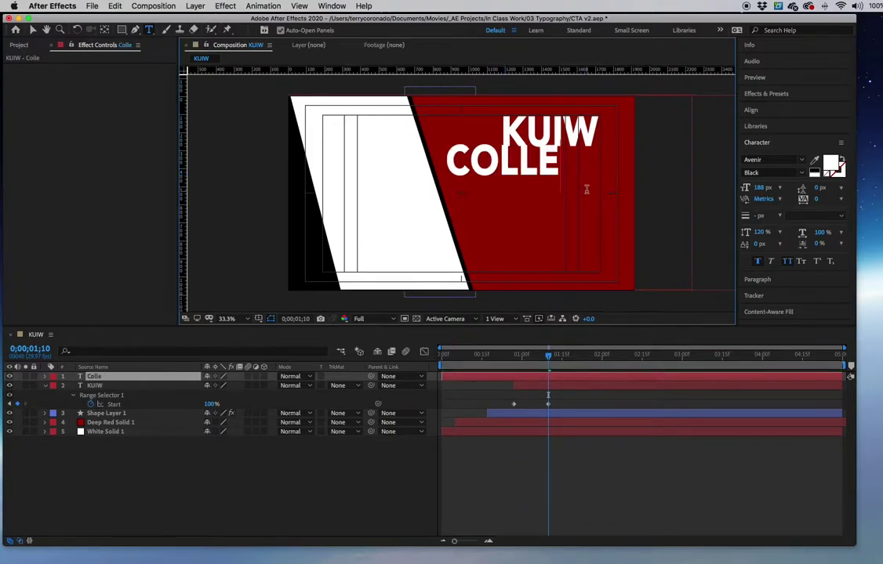
type("ge radio")
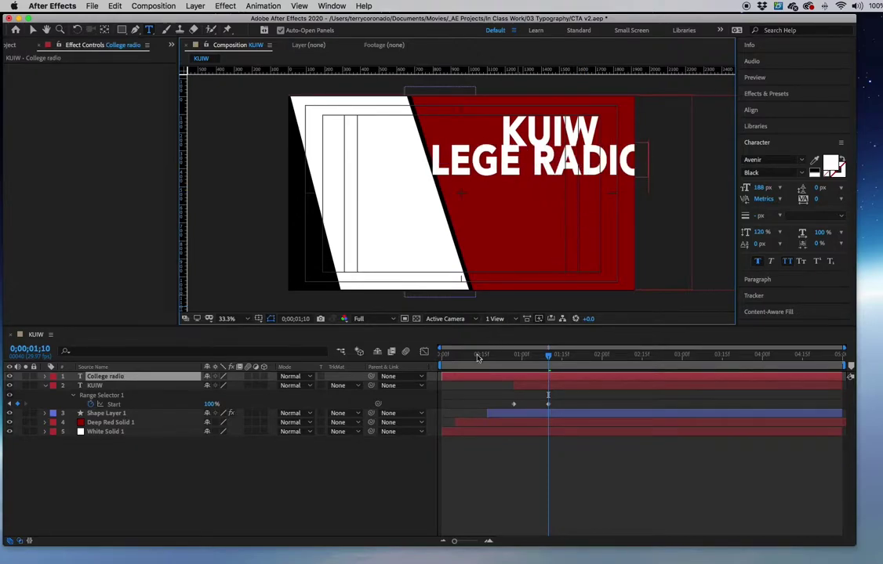
left_click(176, 470)
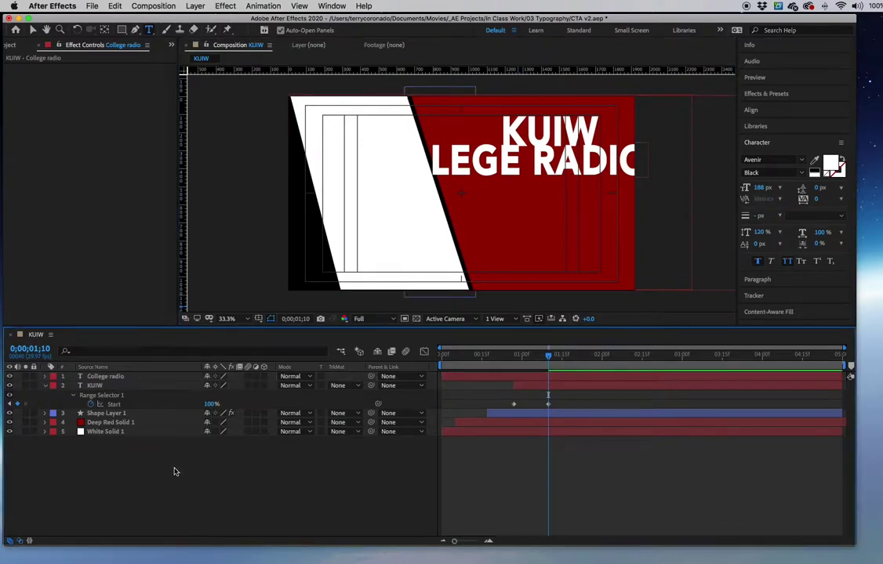
left_click(106, 378)
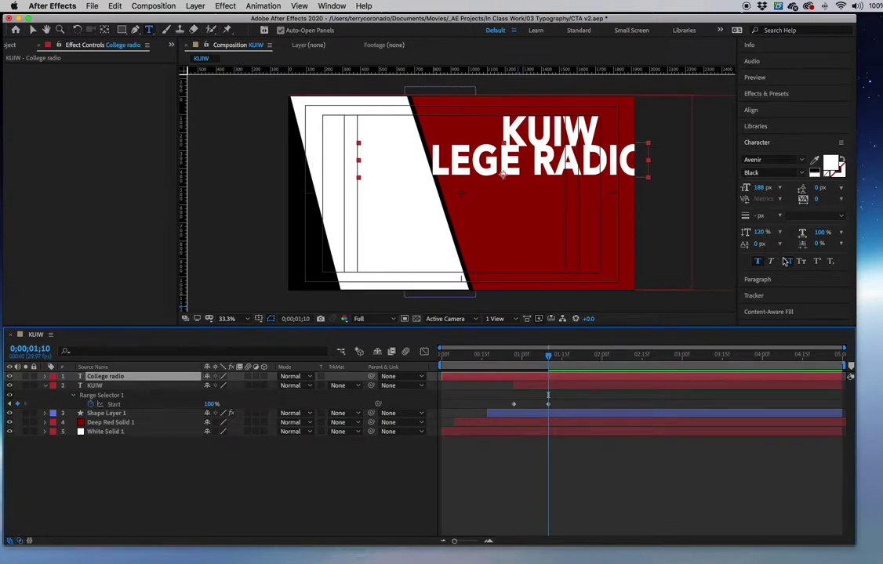
left_click(761, 189)
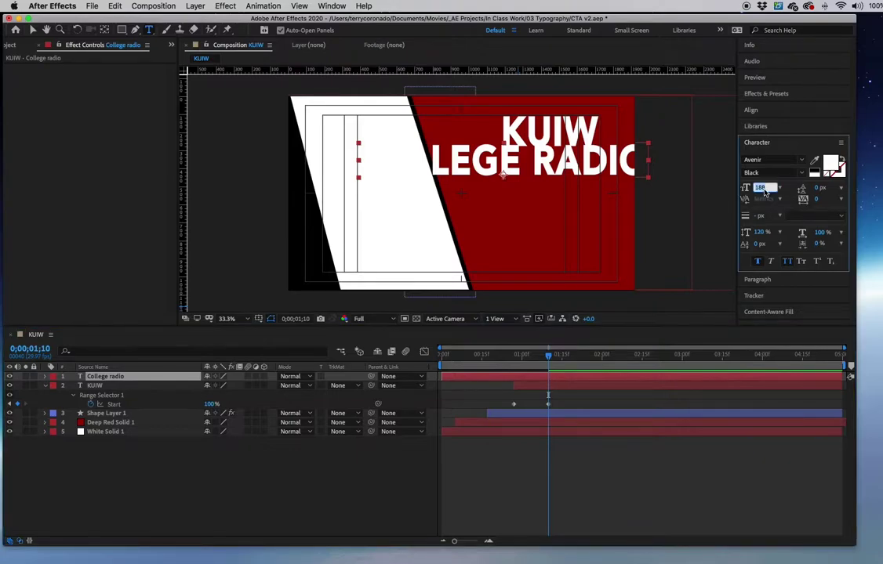
type("72")
key("Return")
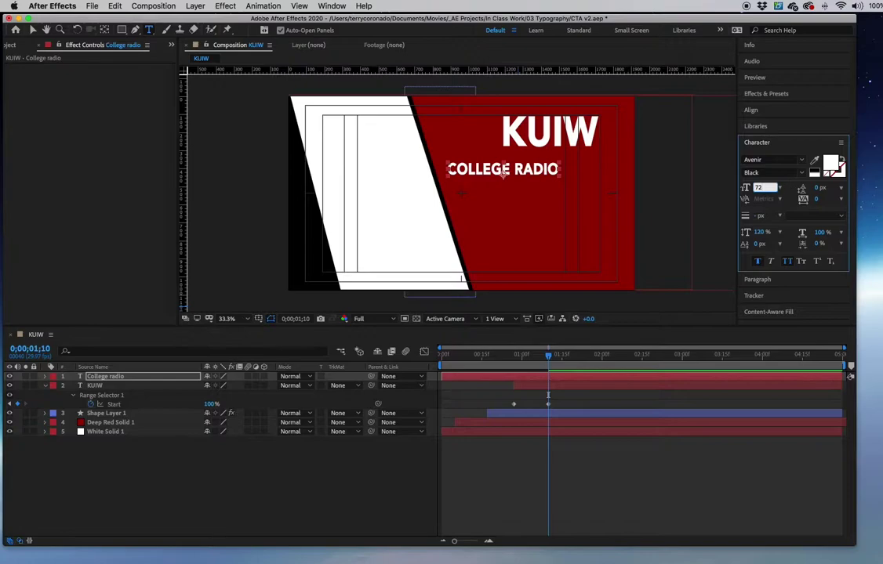
- Change the College radio font family to Arial and its style to Regular
left_click(801, 173)
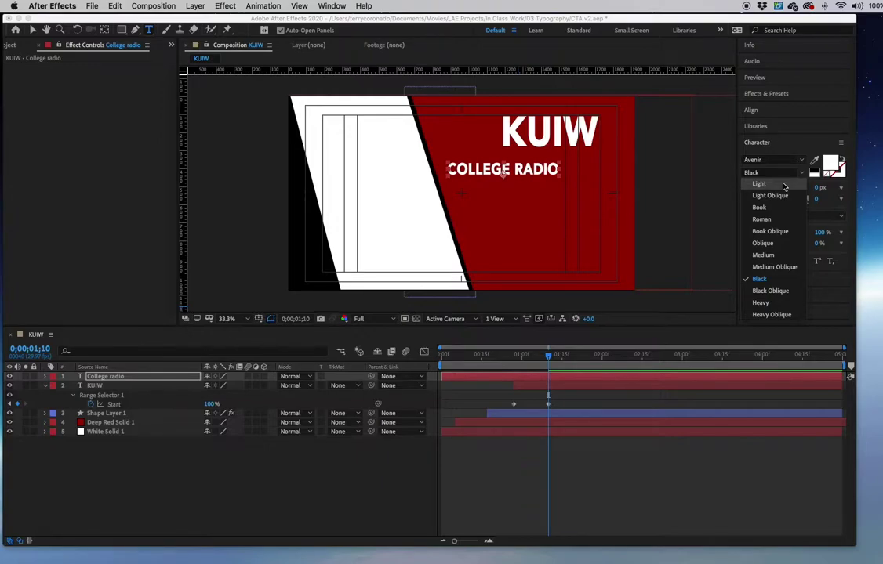
left_click(772, 160)
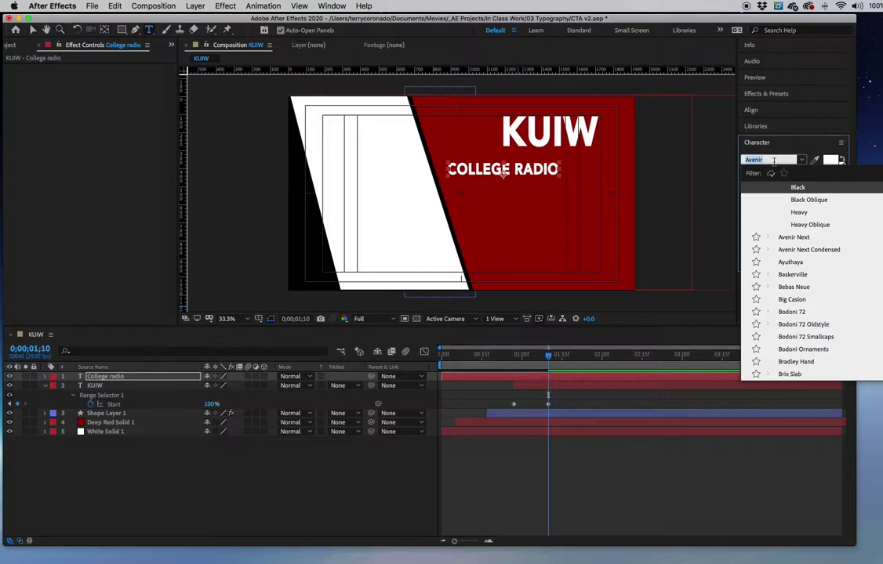
type("ari")
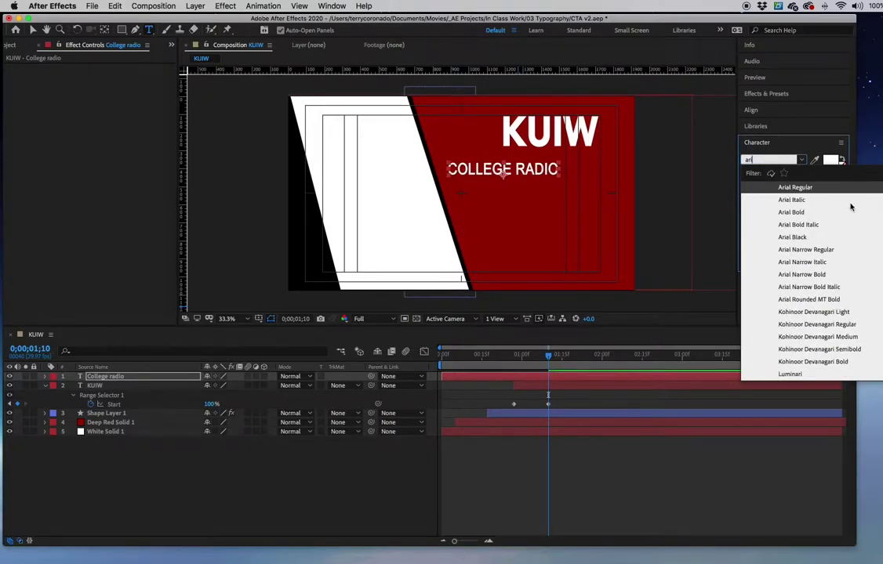
key("Return")
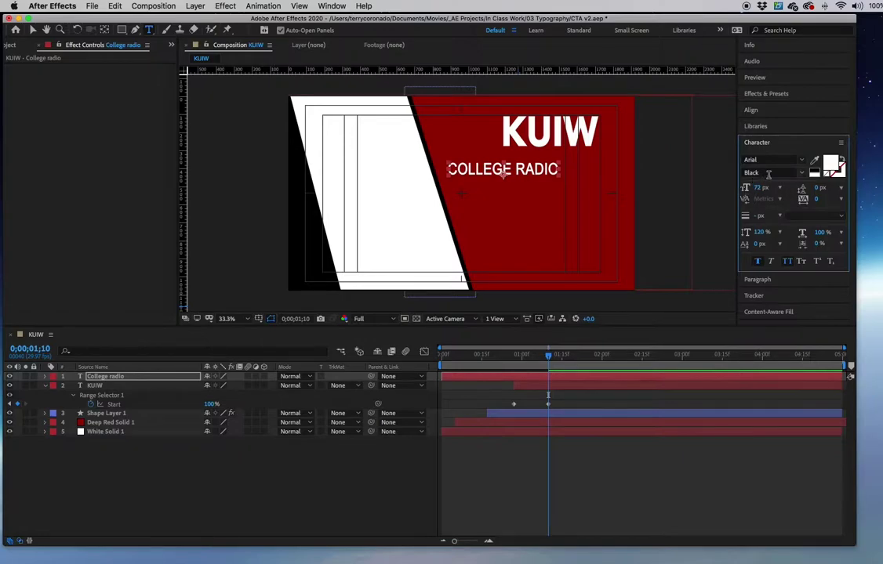
left_click(800, 173)
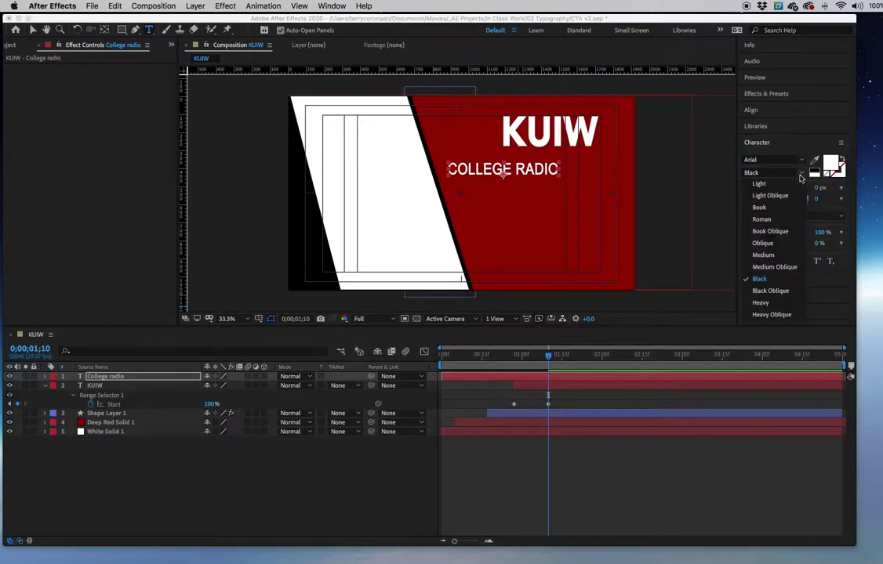
left_click(764, 255)
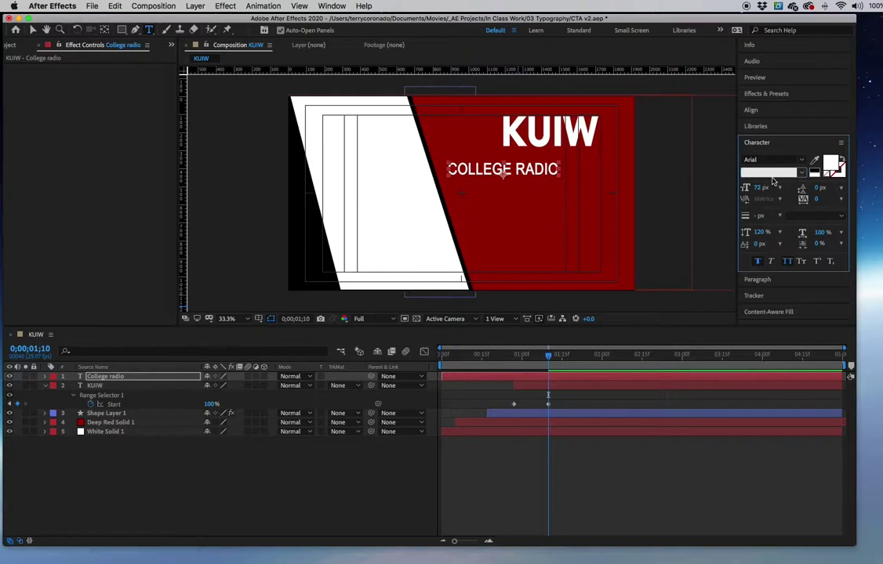
type("Regular")
key("Return")
left_click(790, 173)
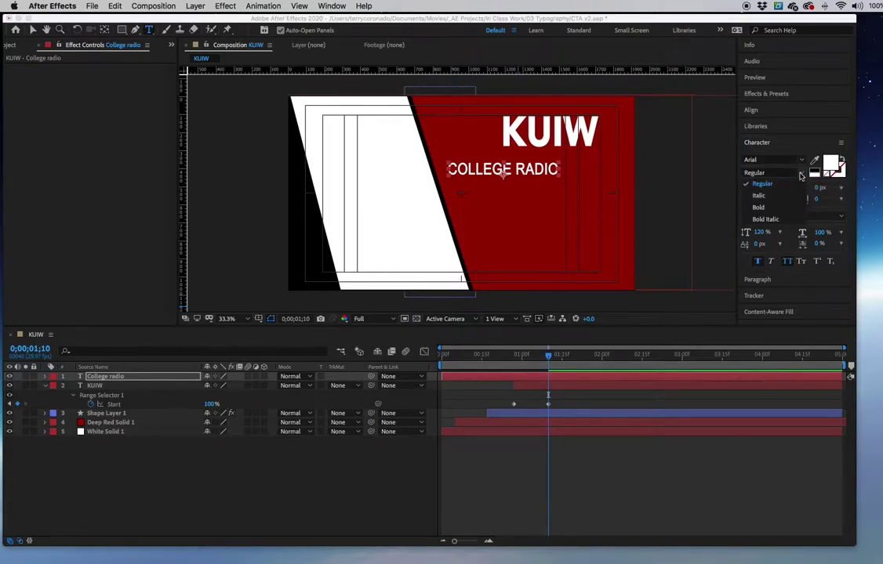
left_click(769, 185)
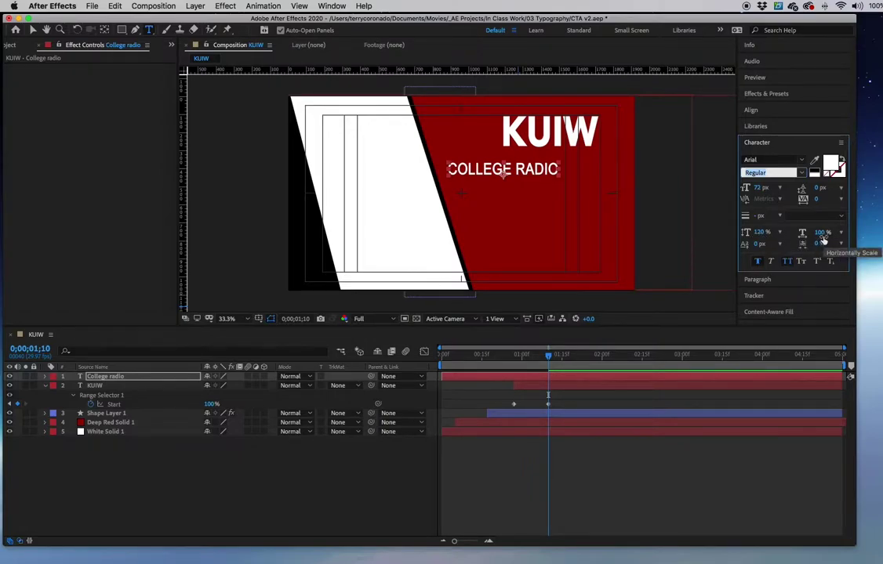
left_click(32, 29)
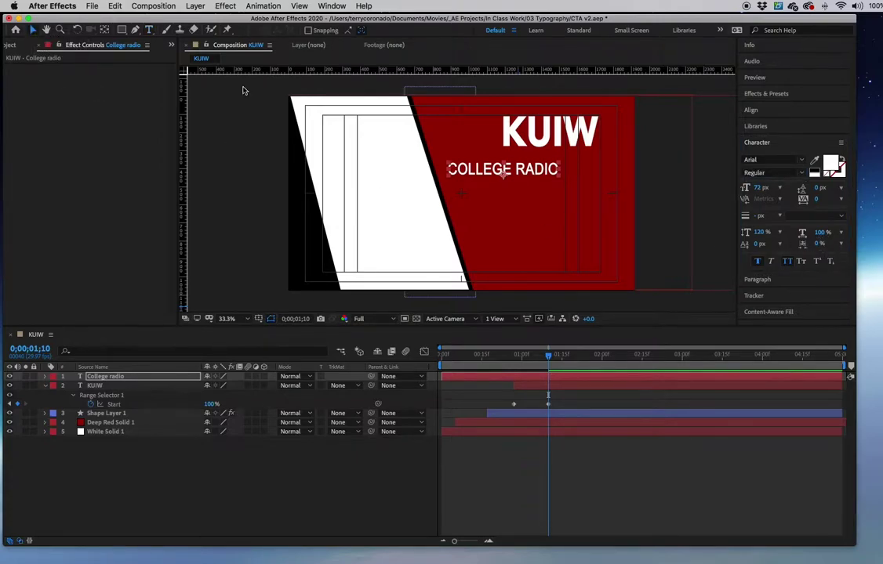
- Center COLLEGE RADIO under KUIW and trim its in point to 0;00;01;10
left_click_drag(454, 151, 483, 162)
left_click_drag(549, 186, 557, 184)
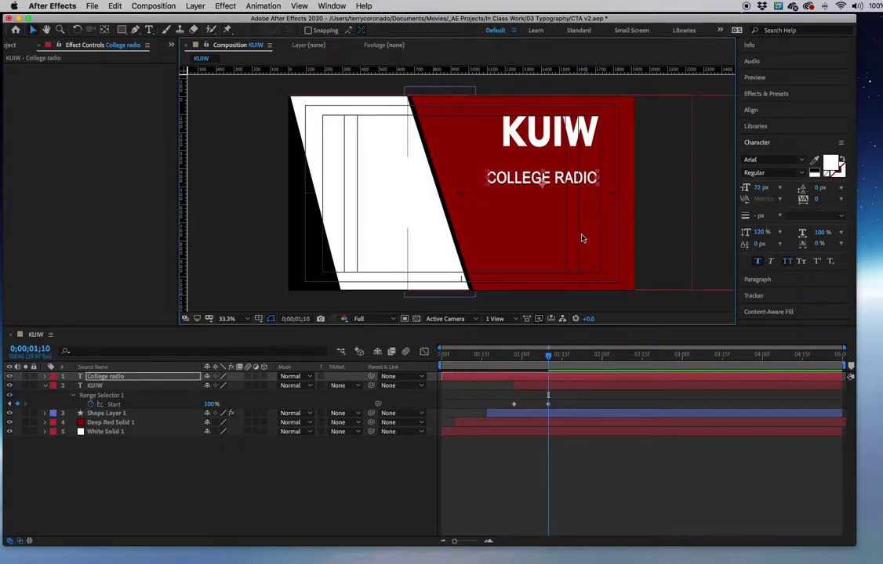
left_click(551, 379)
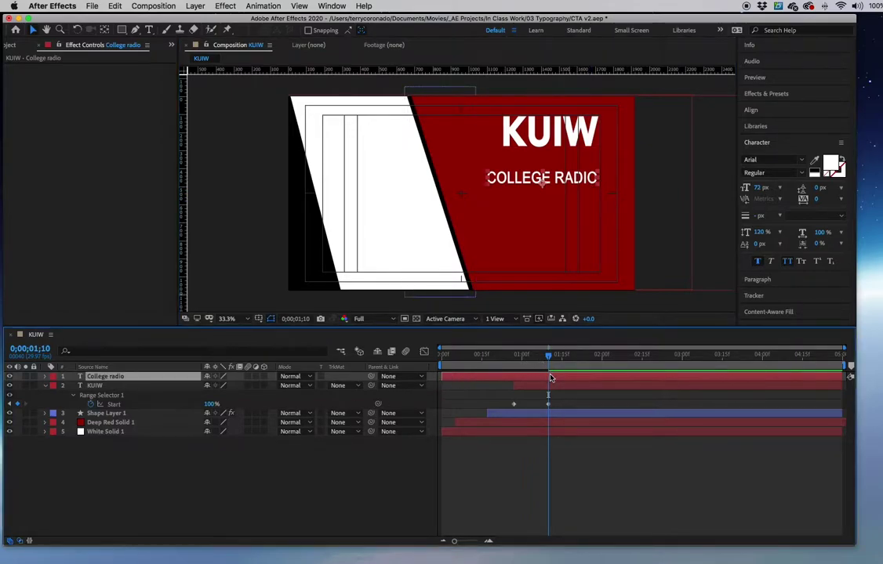
key("alt+bracketleft")
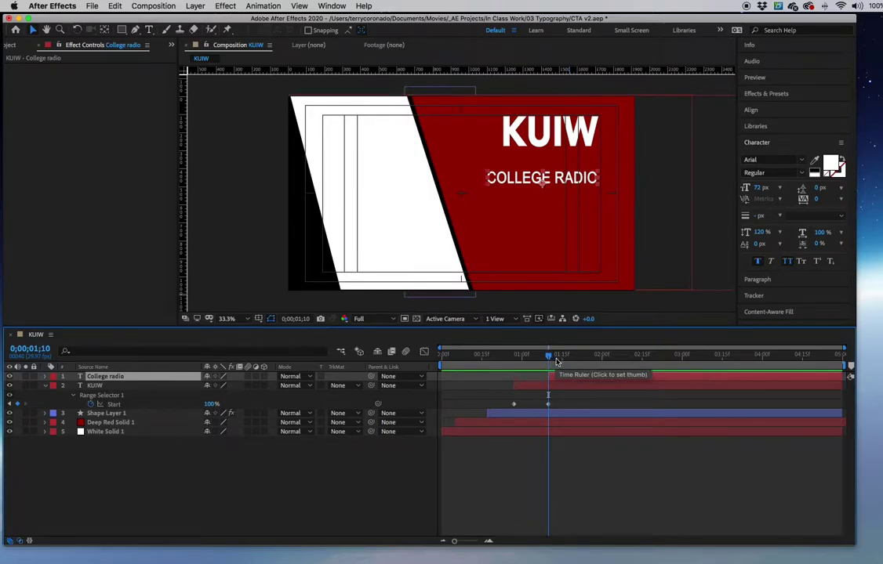
- Apply the Scale Up preset from Animation Presets > Text > Scale to the College radio layer
left_click(767, 94)
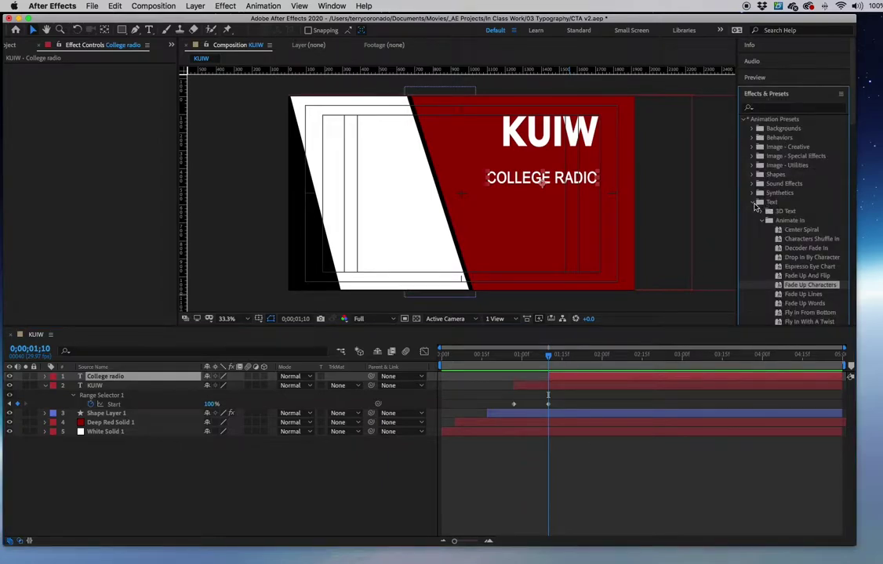
left_click(745, 119)
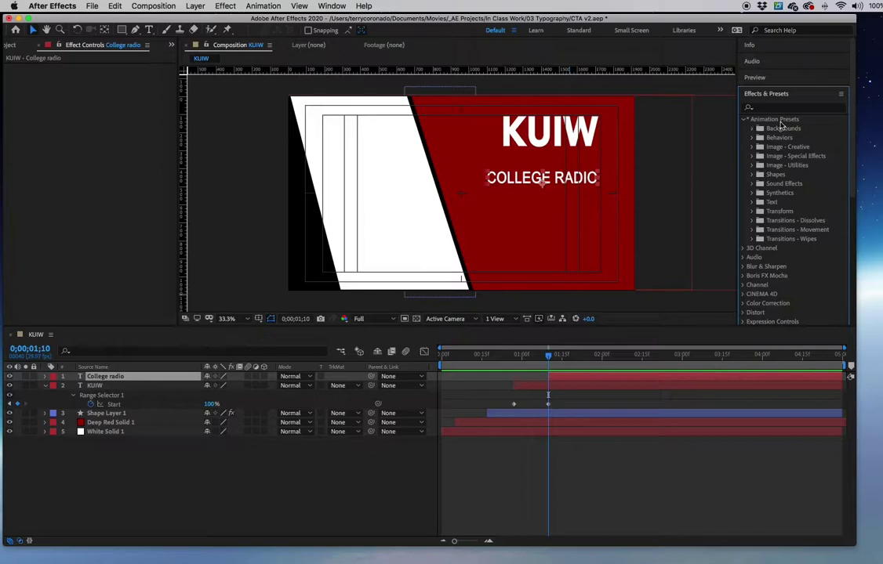
left_click(751, 203)
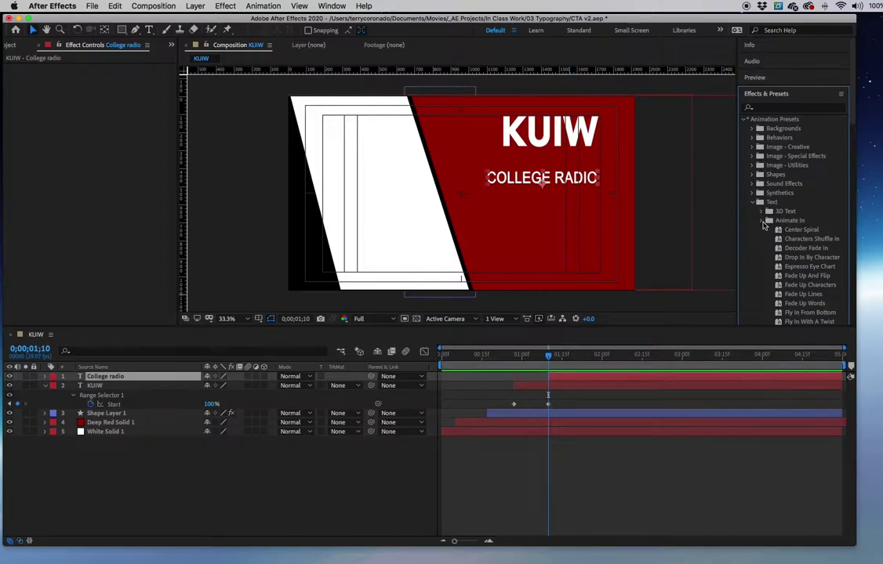
left_click(761, 222)
scroll(773, 237, "down", 5)
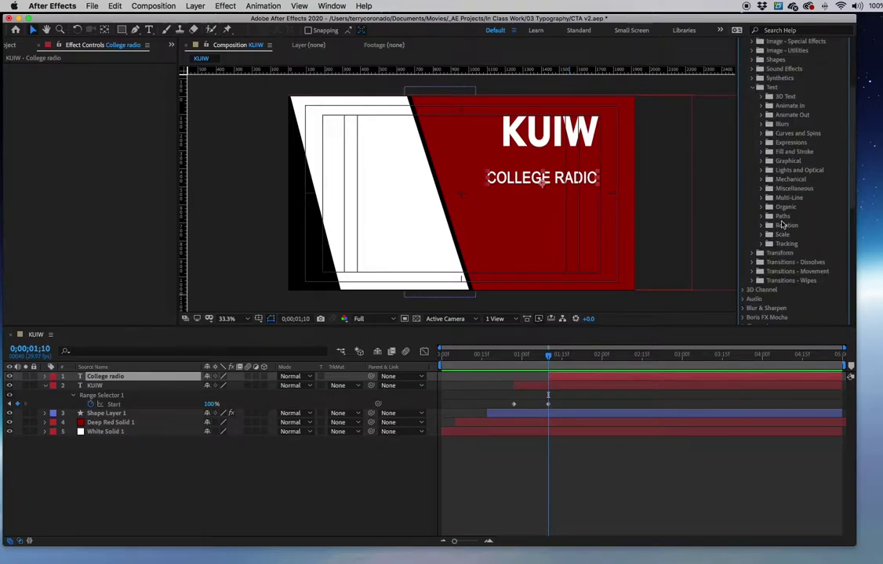
left_click(761, 235)
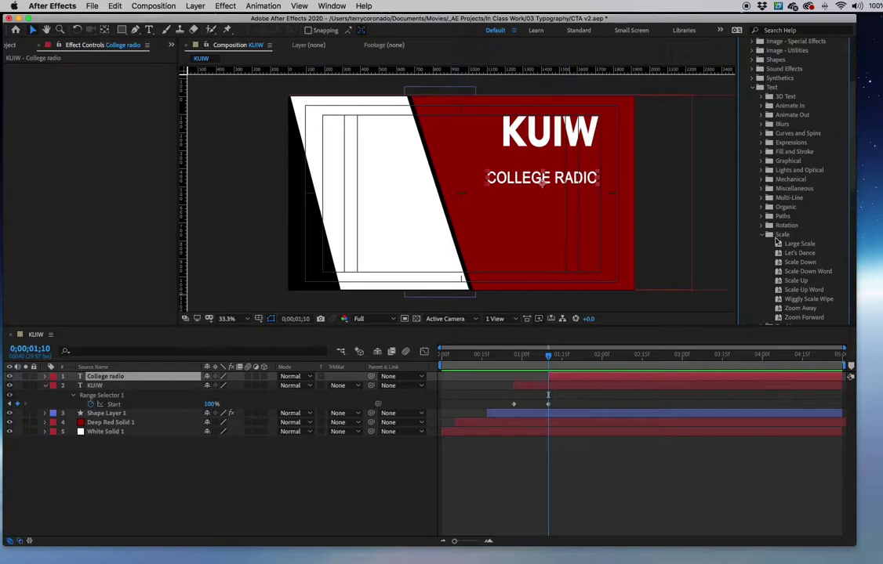
left_click(790, 284)
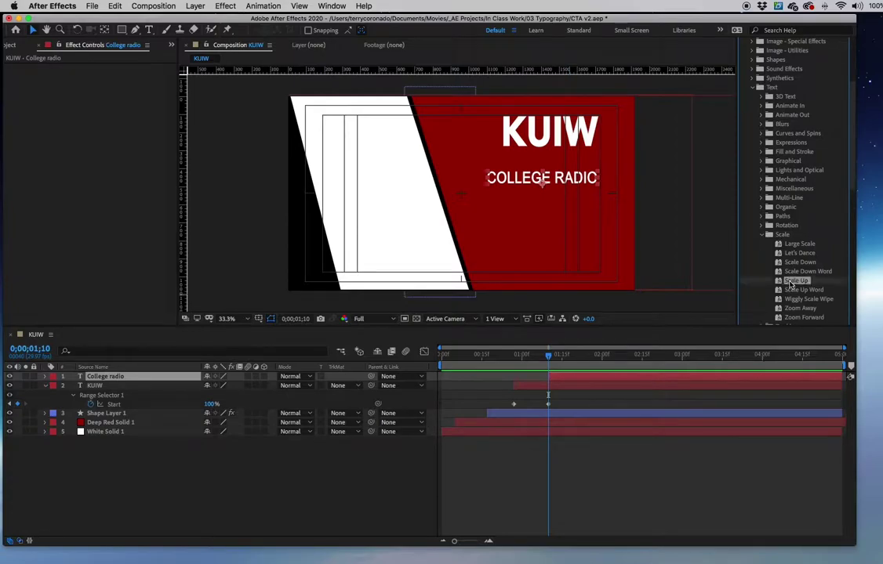
left_click_drag(782, 293, 569, 377)
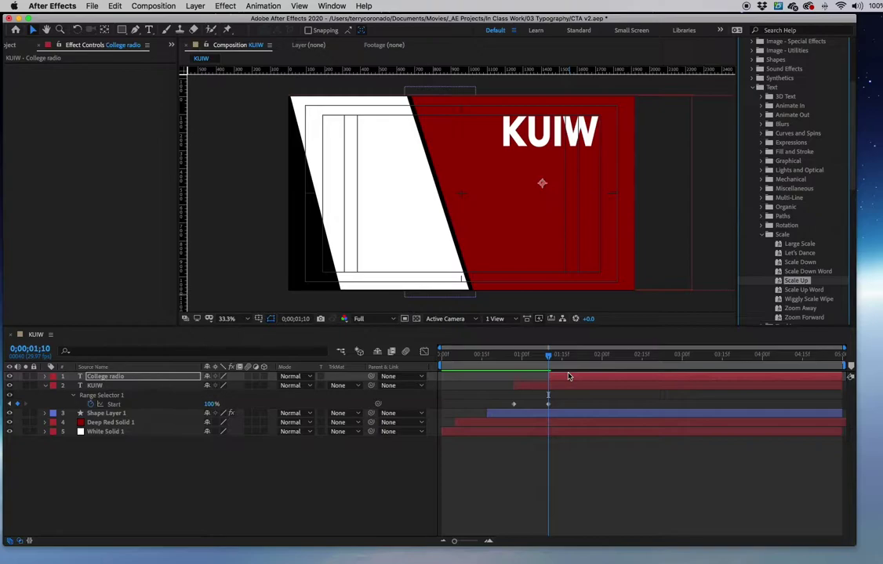
- Reveal the College radio layer's Scale keyframes and scrub ahead to watch it grow
left_click(389, 454)
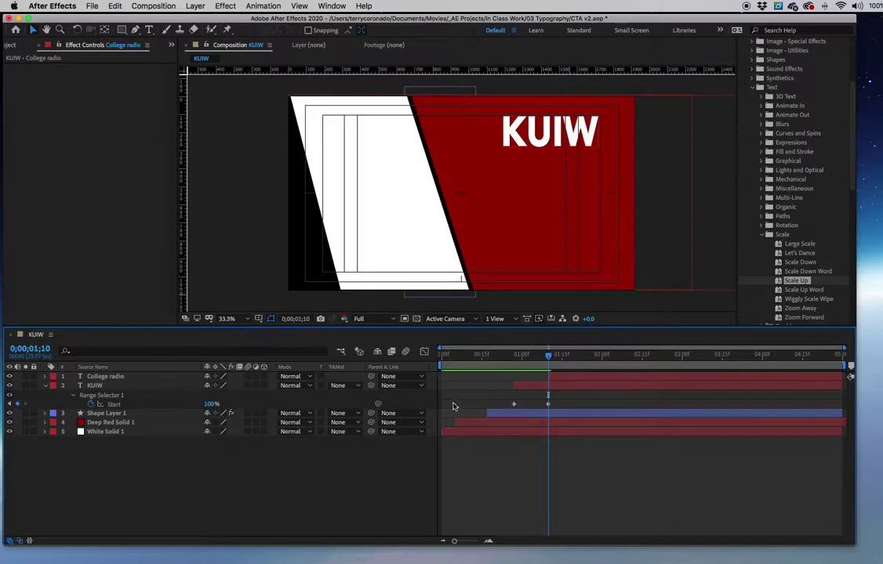
left_click(103, 377)
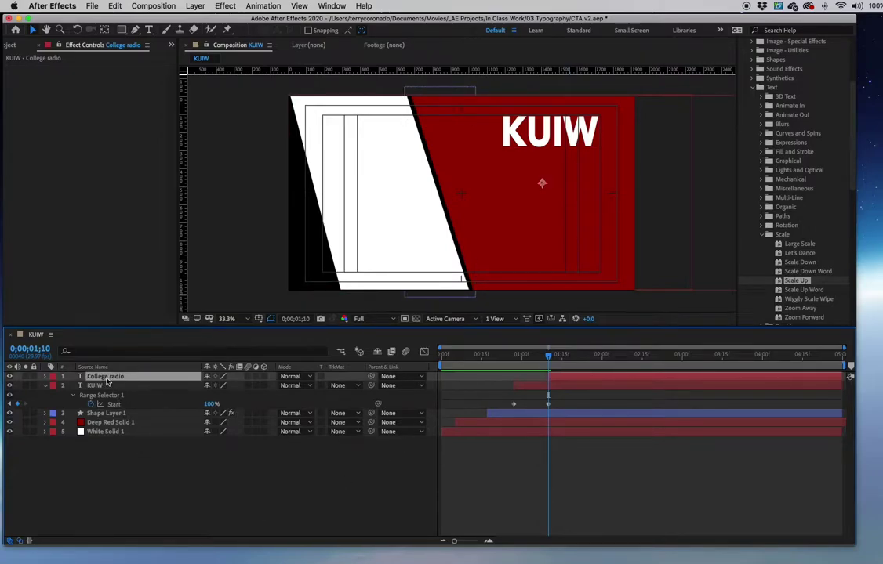
key("u")
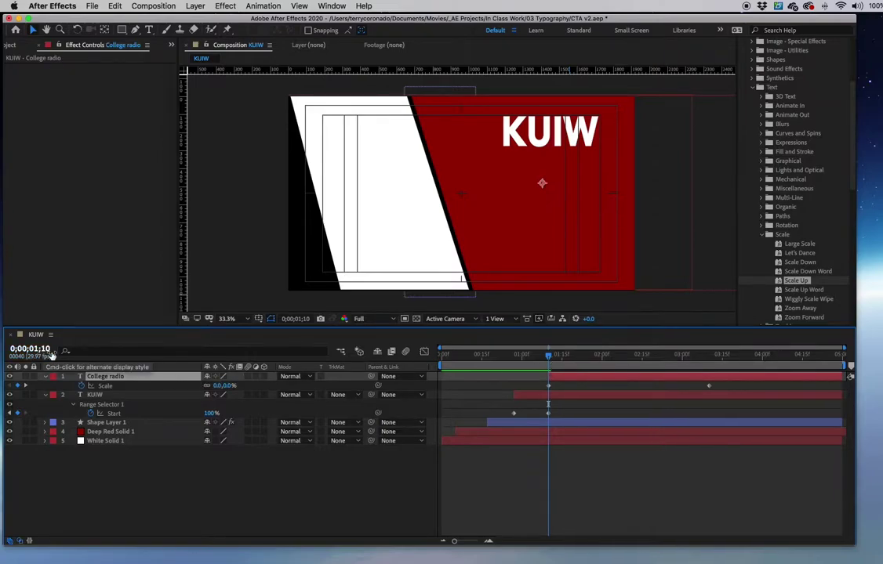
left_click_drag(552, 358, 575, 357)
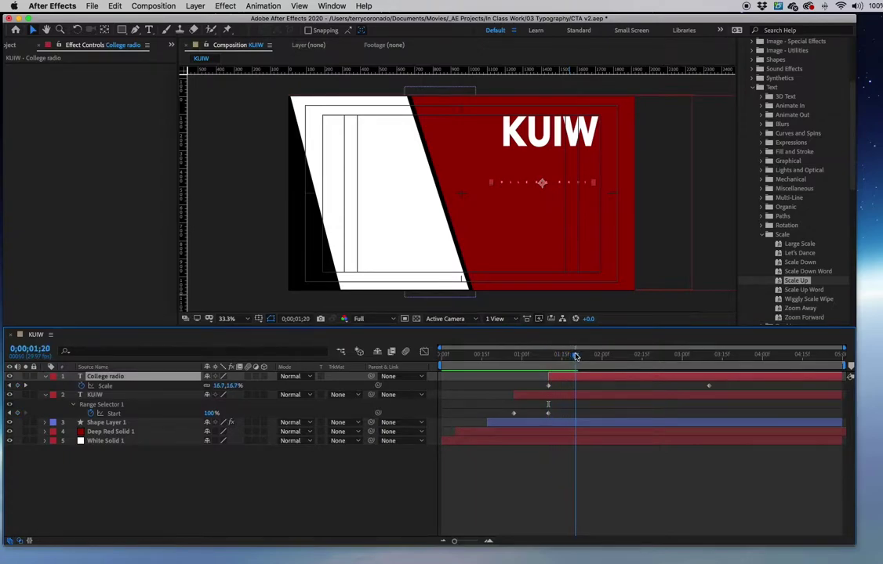
- Move the final Scale keyframe earlier to 0;00;01;20 and step through to check it
left_click_drag(710, 387, 574, 386)
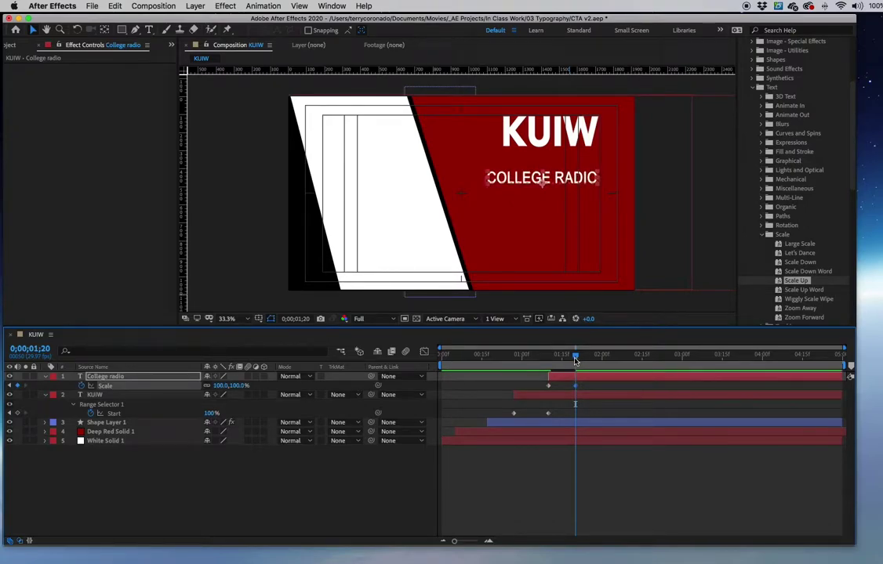
left_click(532, 364)
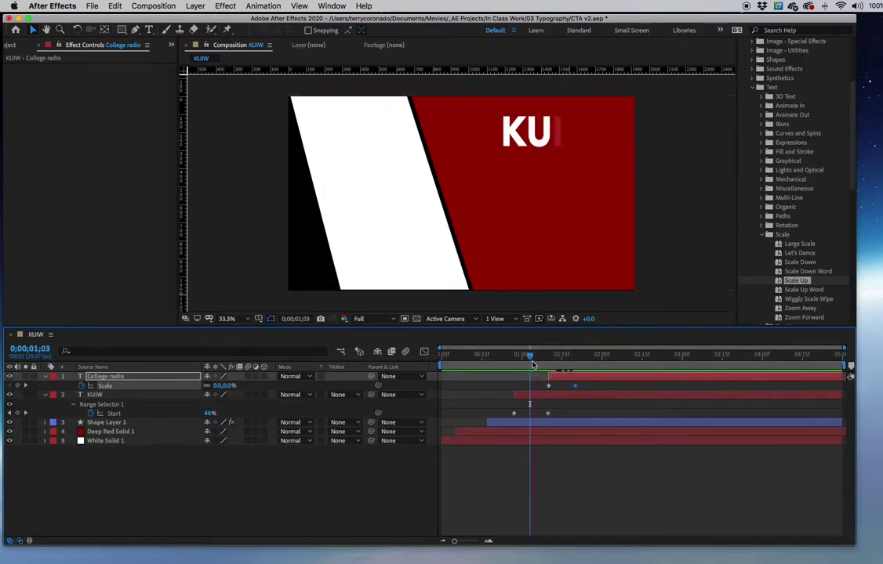
left_click(533, 364)
key("k")
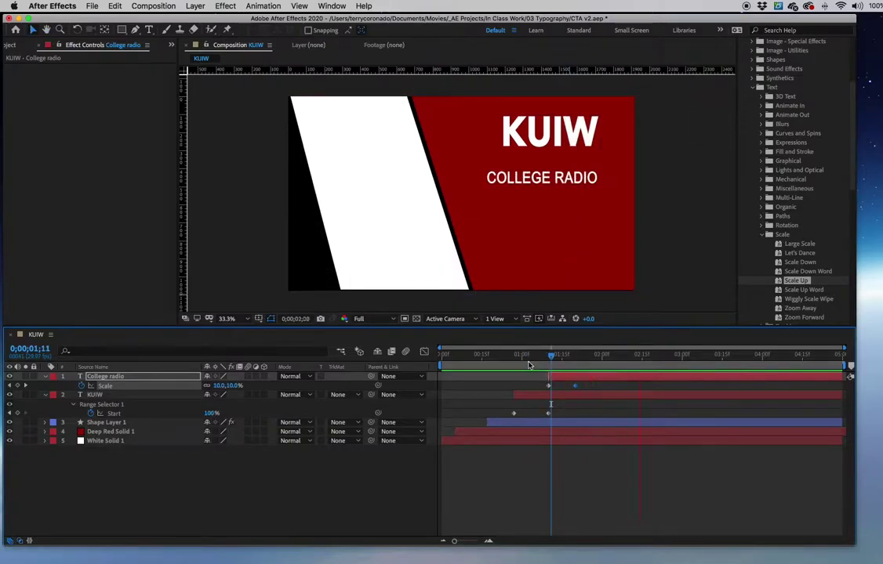
- Play back the intro from 0;00;00;21 to preview the subtitle scaling up
left_click(498, 359)
key("space")
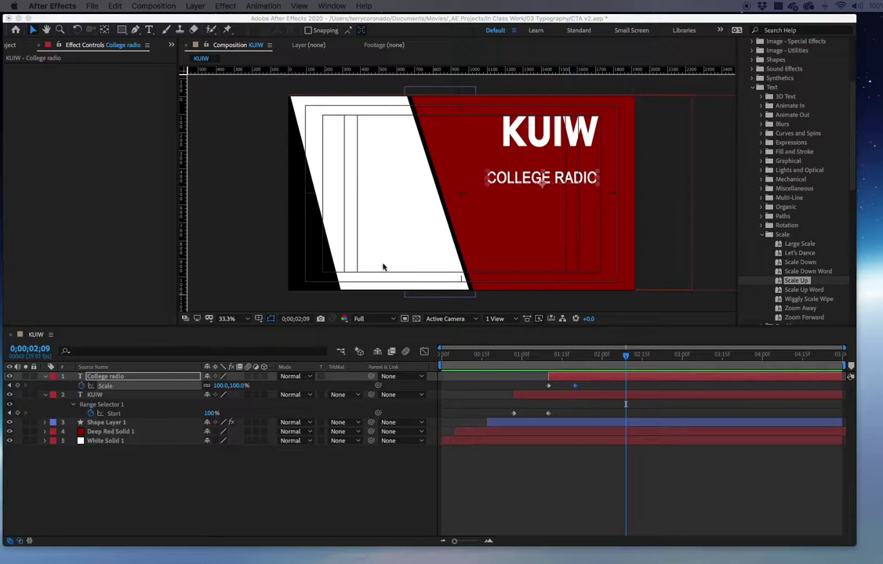
left_click(115, 381)
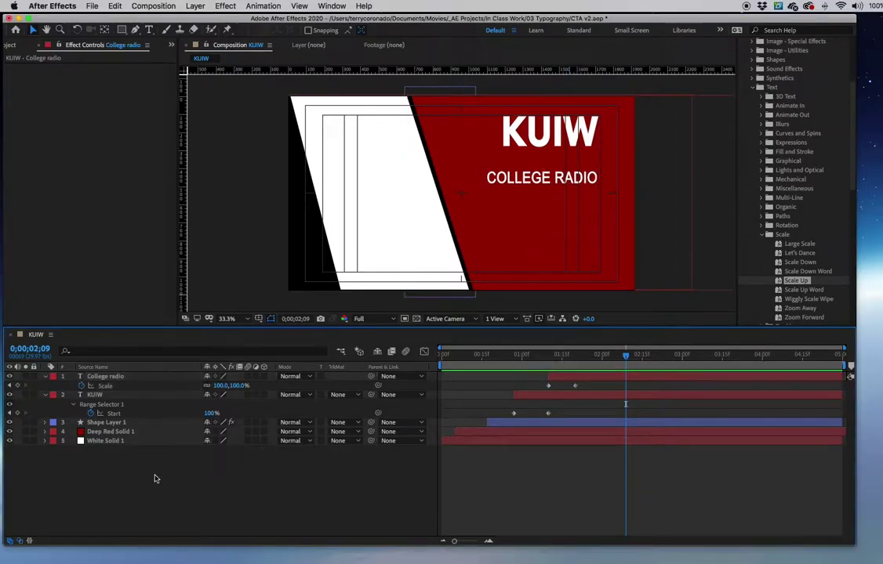
left_click(104, 380)
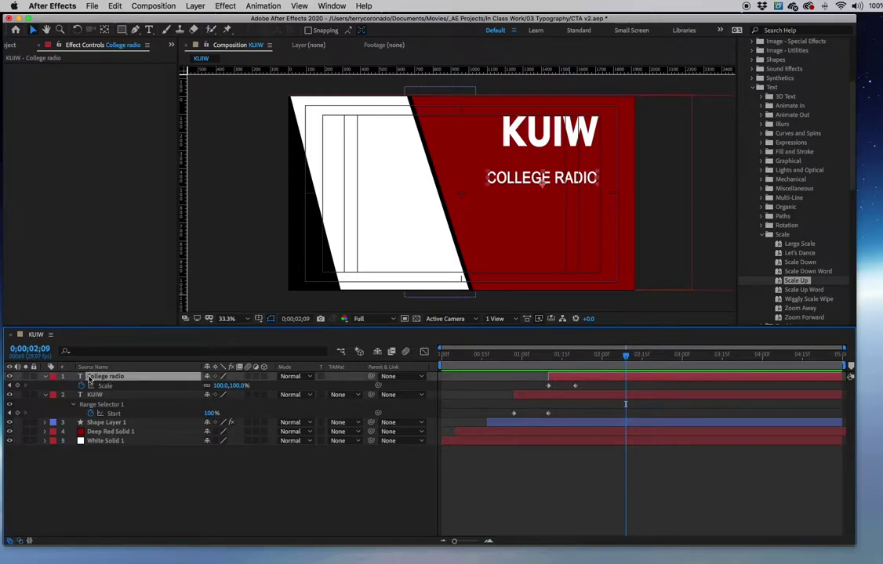
- Turn off All Caps for the subtitle in the Character panel
left_click(754, 88)
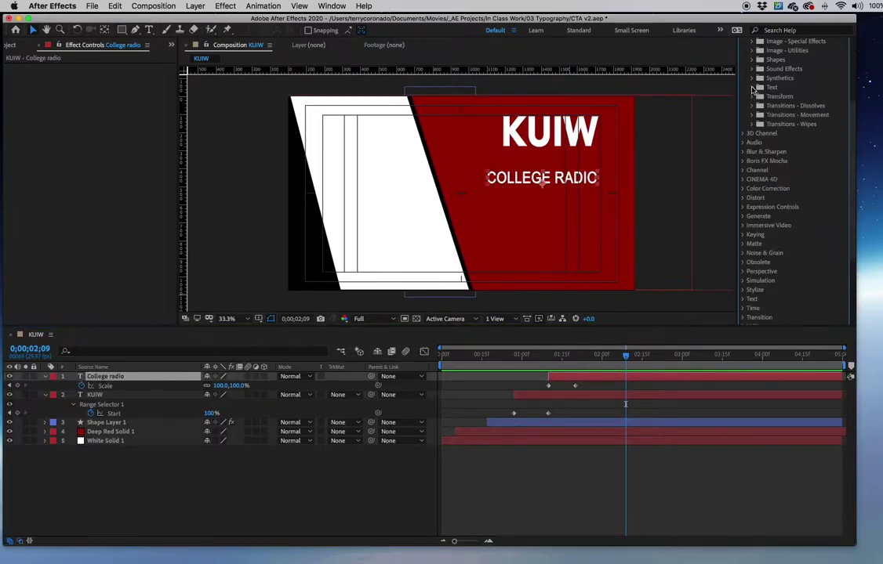
left_click(759, 98)
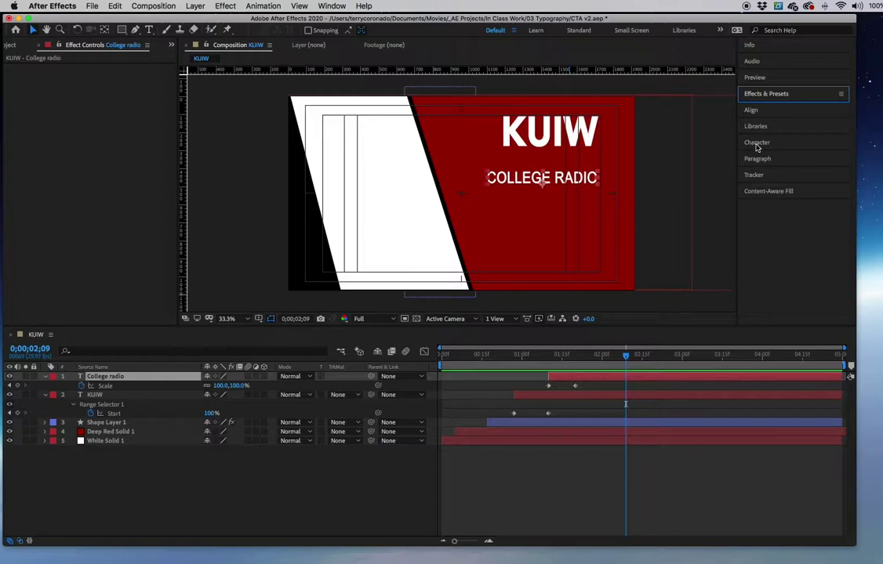
left_click(757, 144)
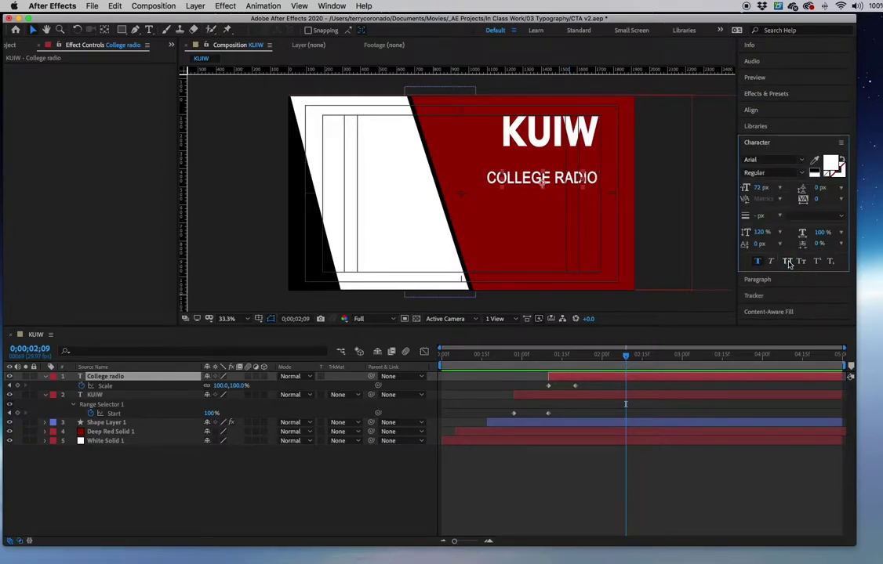
left_click(787, 263)
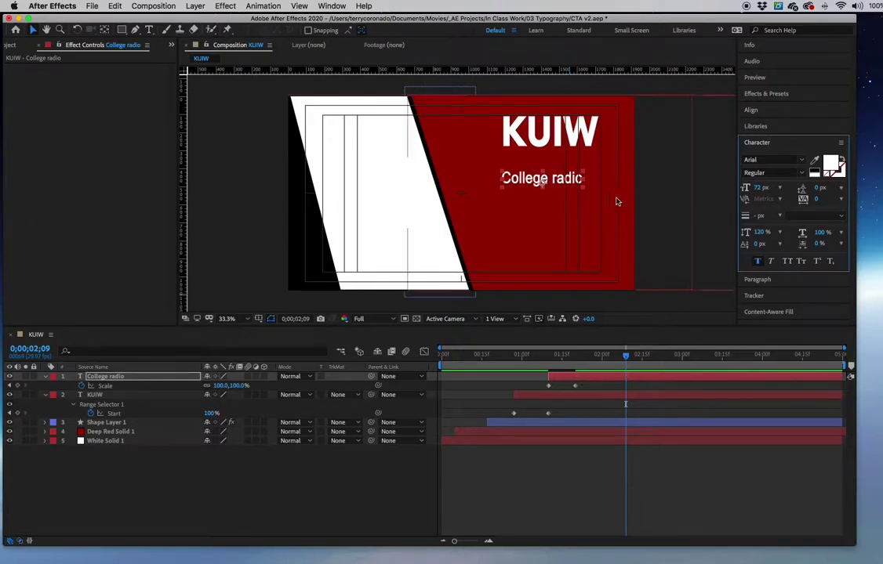
- Capitalize the R to read 'College Radio', then nudge it right to centre under KUIW
double_click(555, 180)
left_click(554, 180)
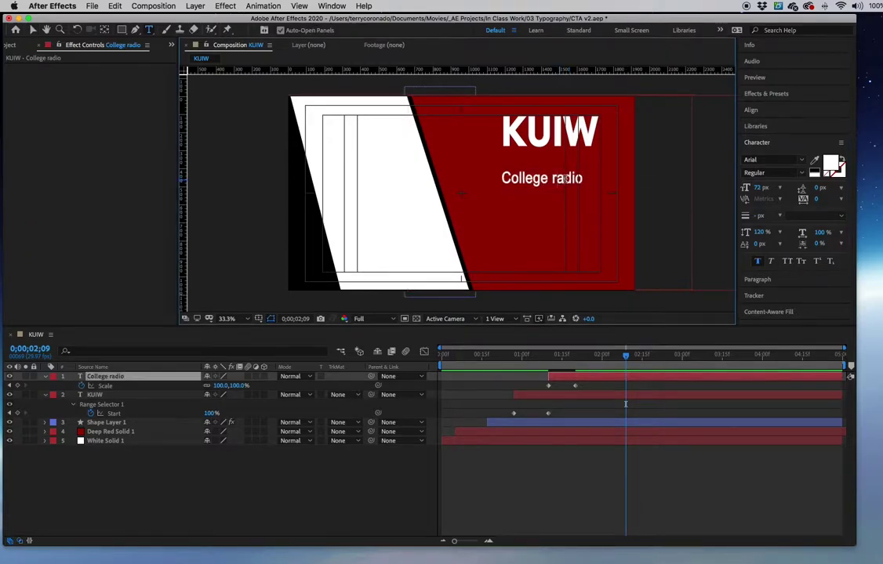
key("BackSpace")
type("R")
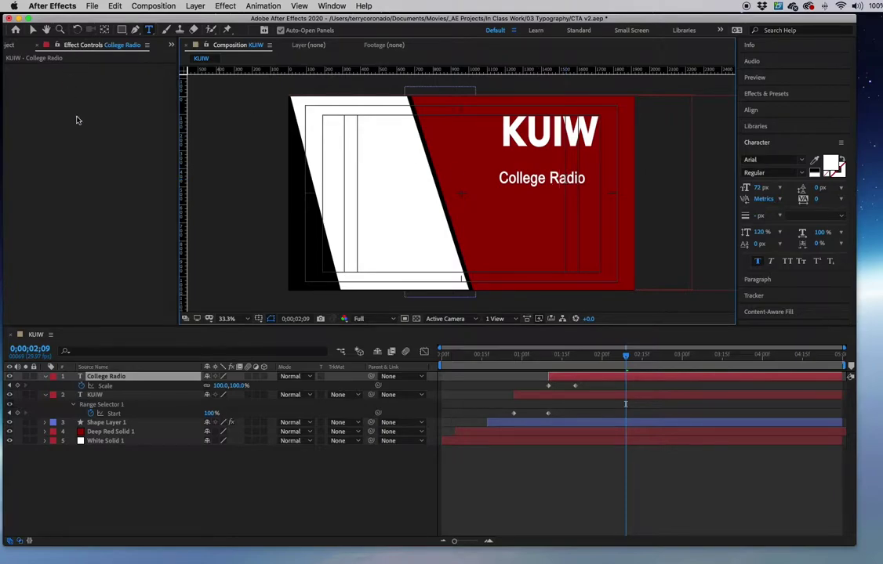
left_click(32, 29)
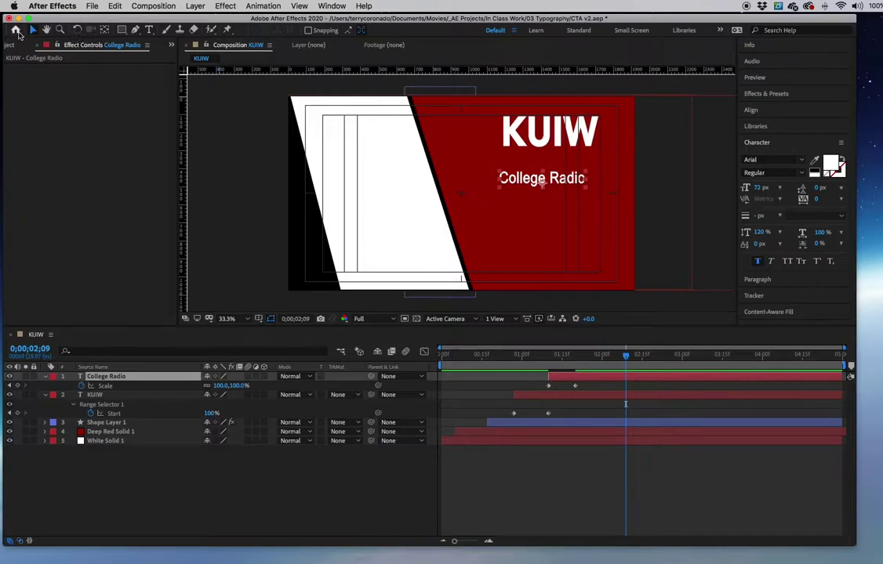
left_click_drag(558, 181, 573, 179)
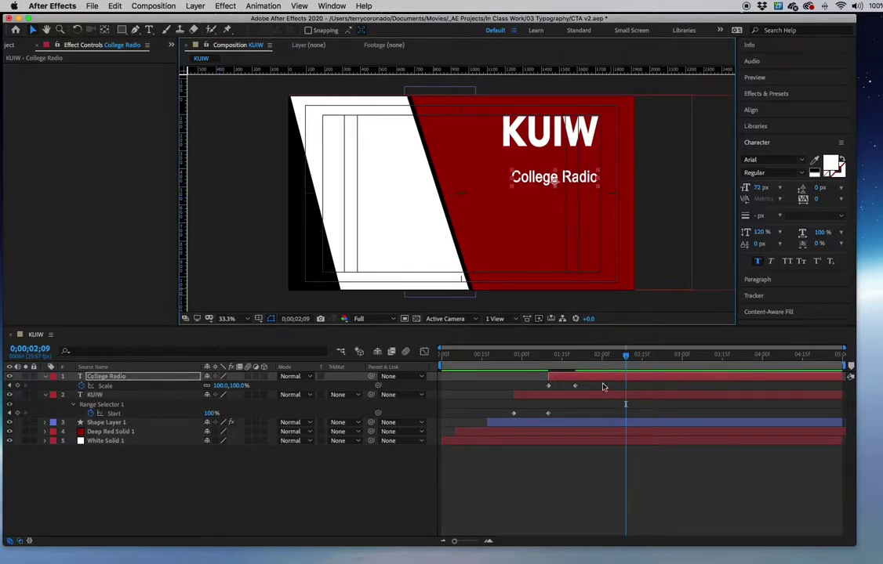
left_click(478, 357)
left_click_drag(478, 357, 589, 357)
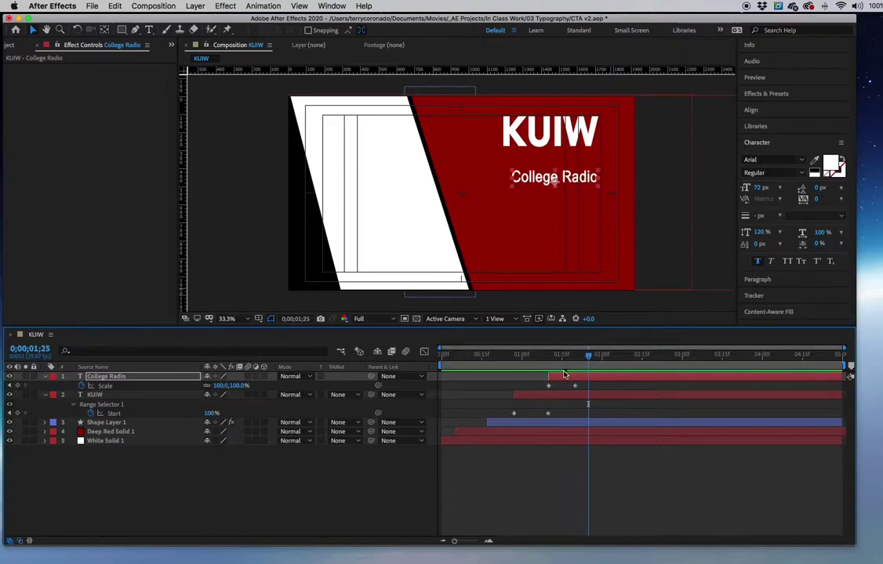
left_click(45, 394)
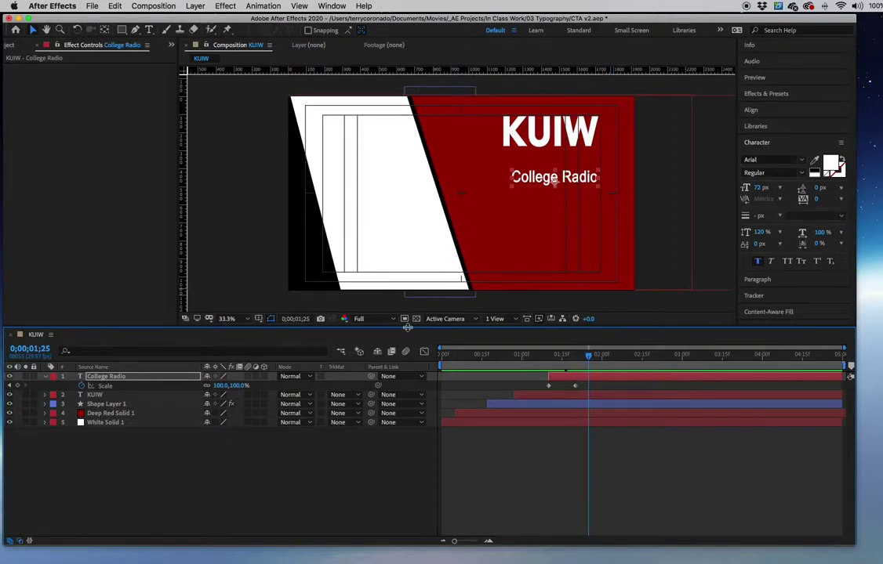
left_click(132, 445)
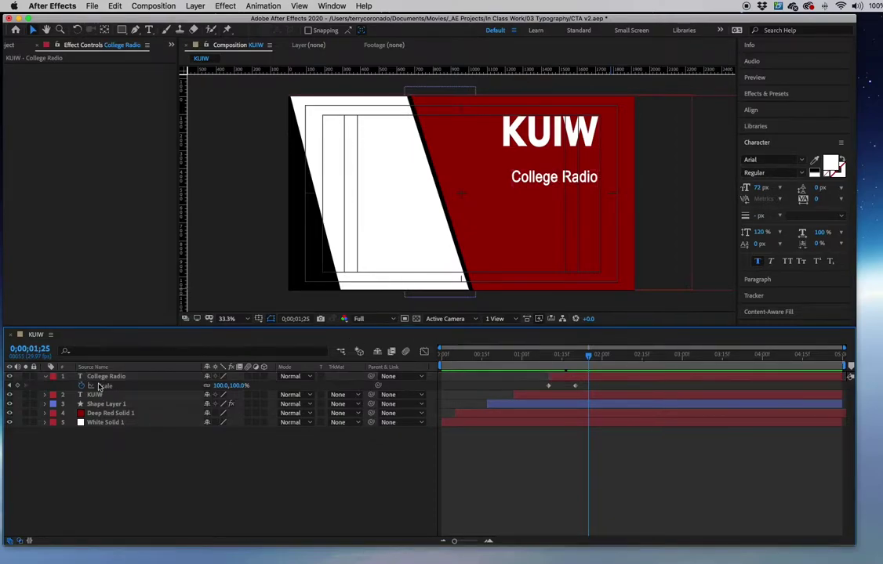
left_click(104, 377)
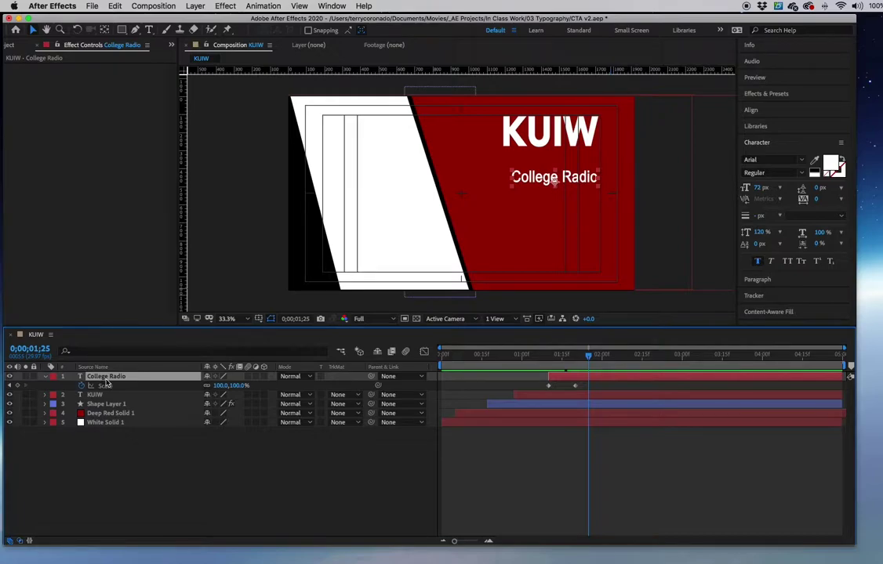
- Duplicate the College Radio layer twice, creating College Radio 2 and College Radio 3
key("super+d")
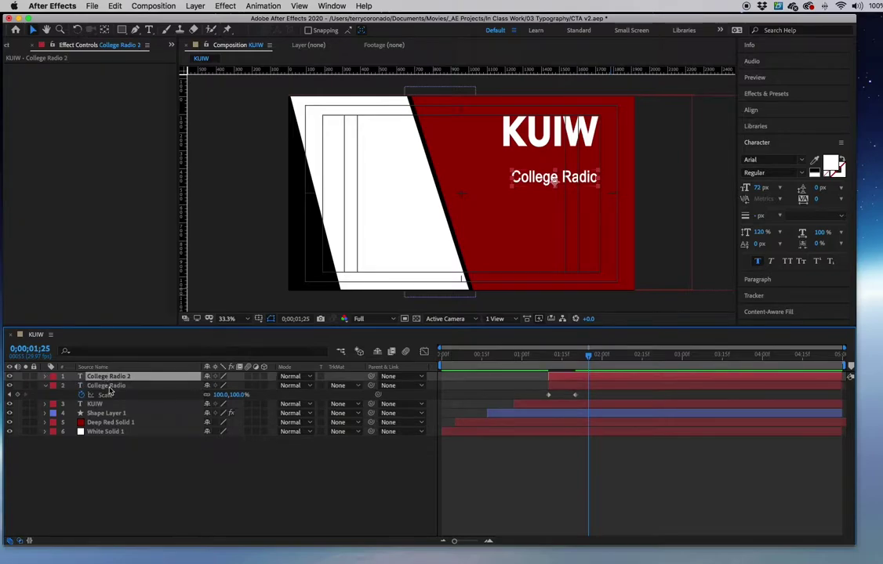
left_click(116, 6)
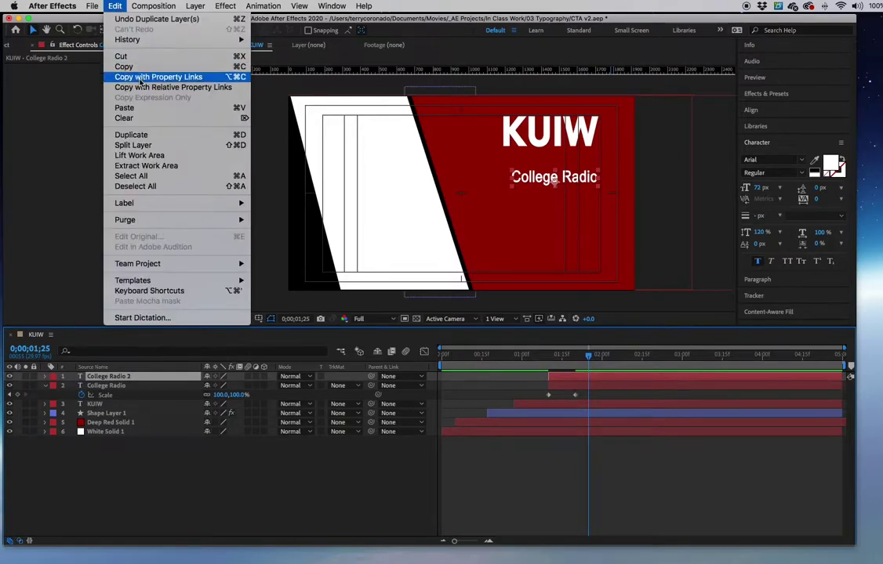
left_click(142, 138)
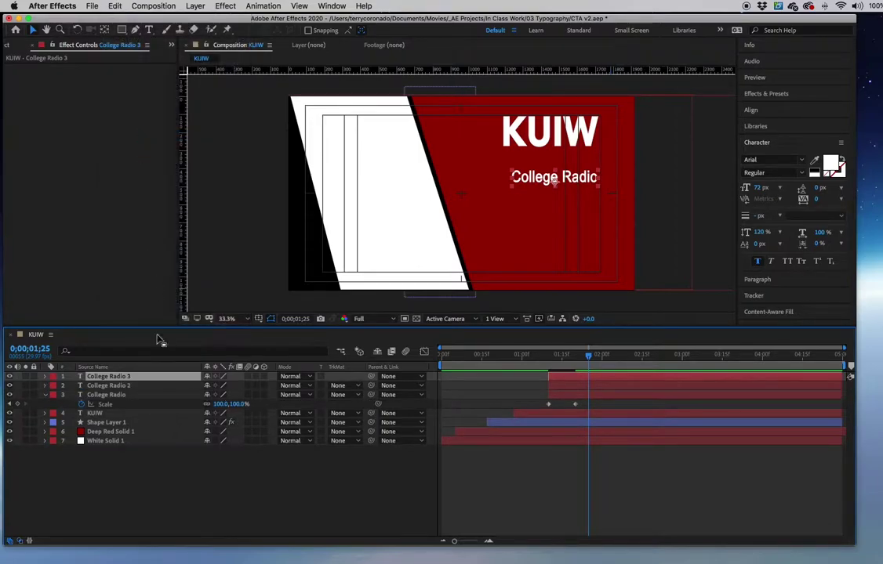
- Move the two copies down as the second and third lines below the original
left_click(128, 387)
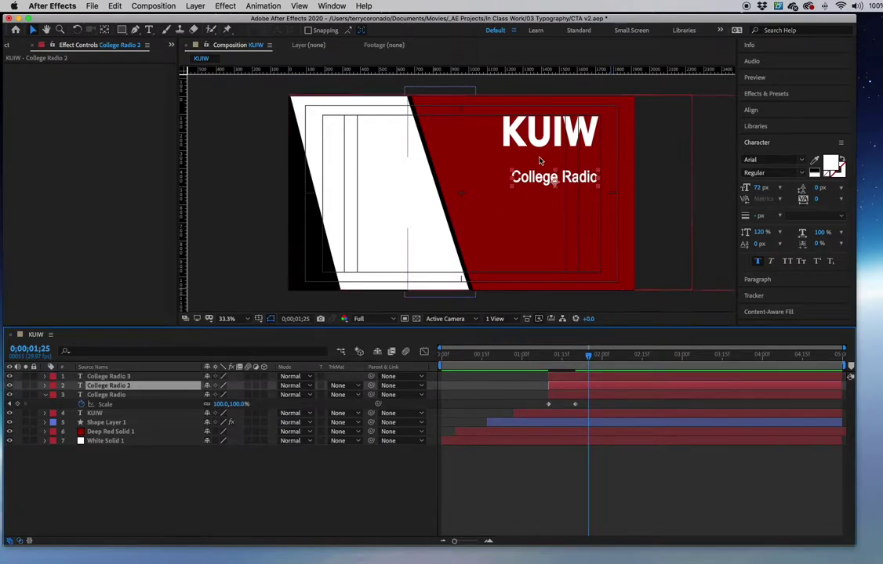
left_click(32, 30)
left_click_drag(563, 181, 566, 204)
left_click(105, 378)
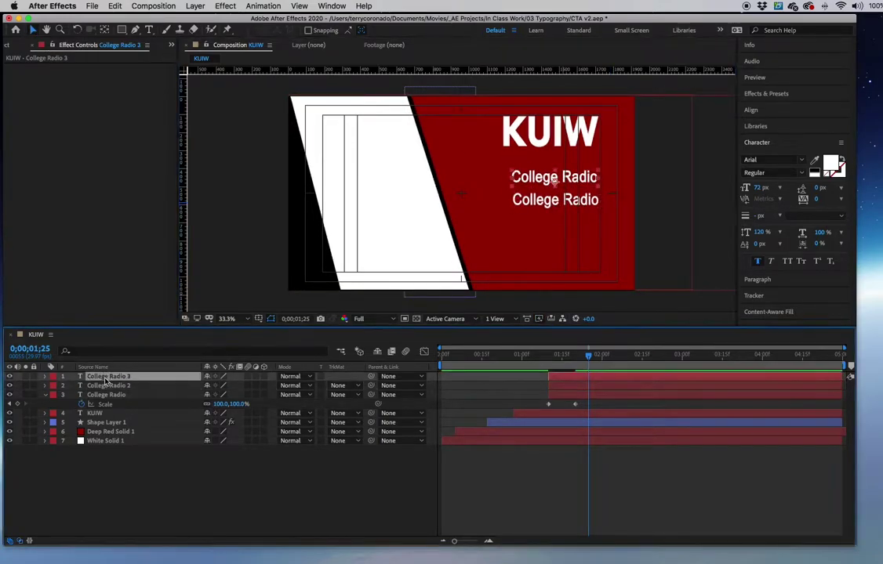
left_click_drag(544, 191, 538, 241)
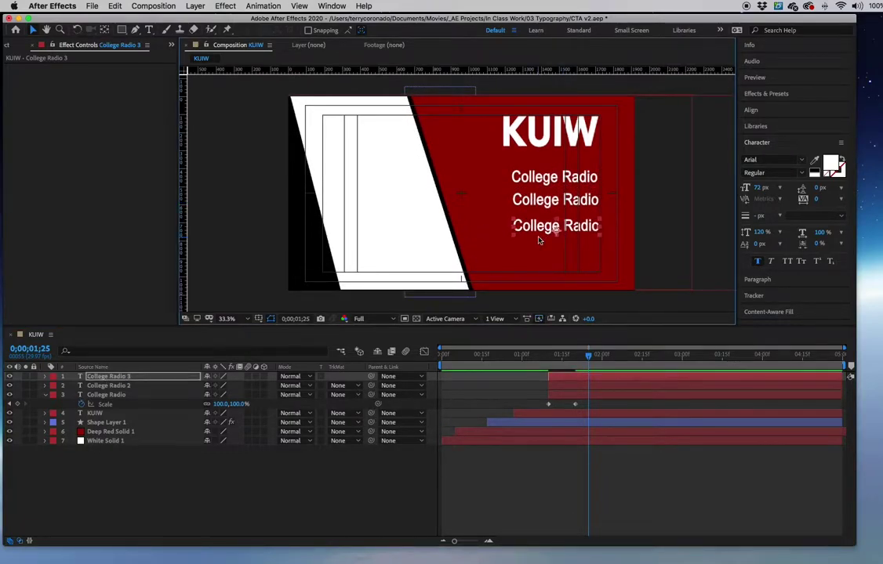
left_click(551, 200)
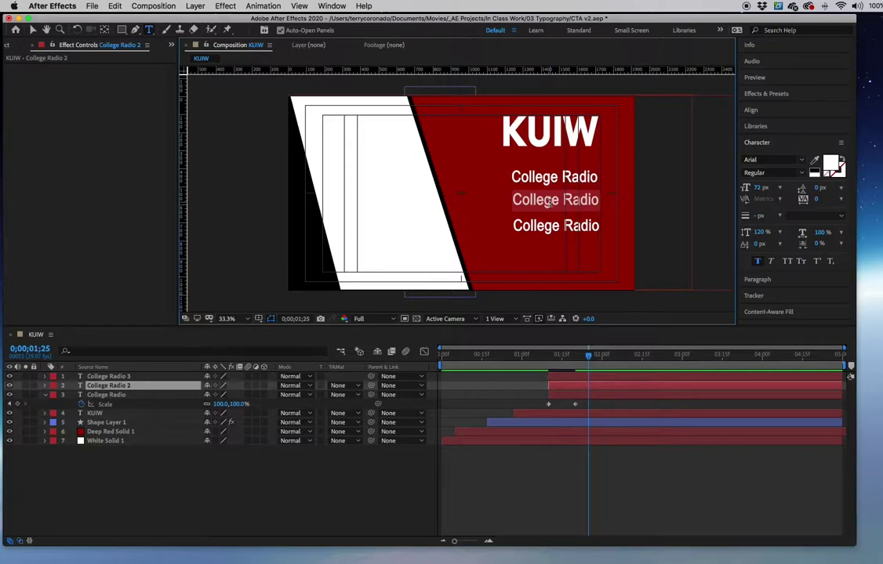
- Retype the middle line as 'Open Format' and the bottom line as 'Student DJs'
type("Ope")
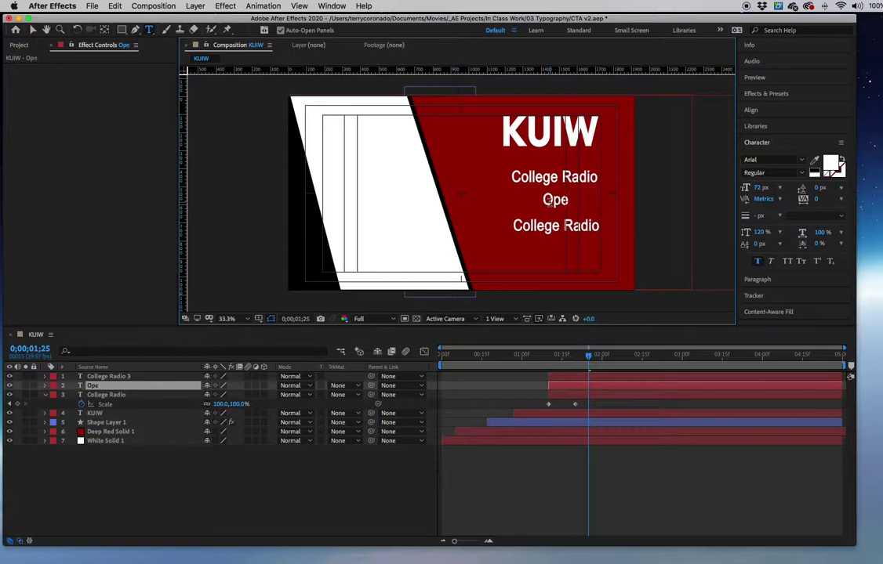
type("n Format")
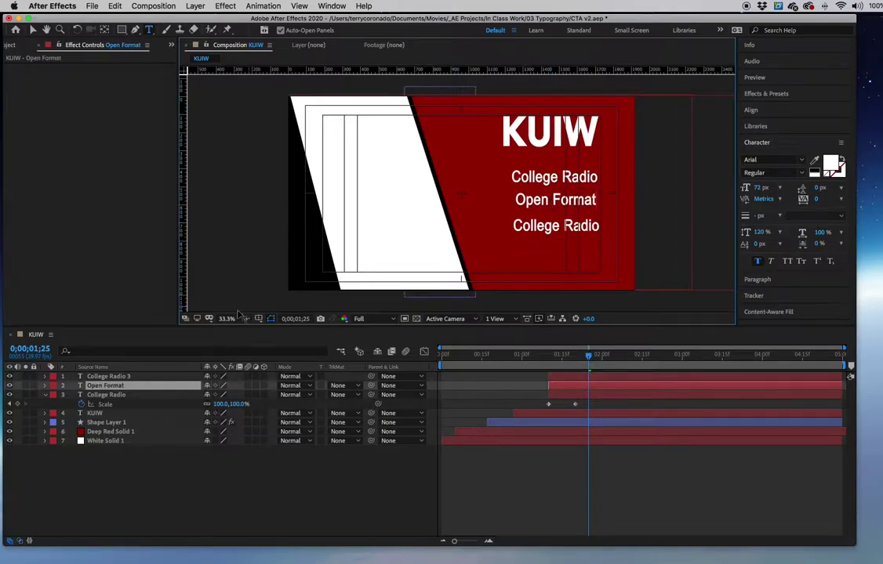
left_click(115, 378)
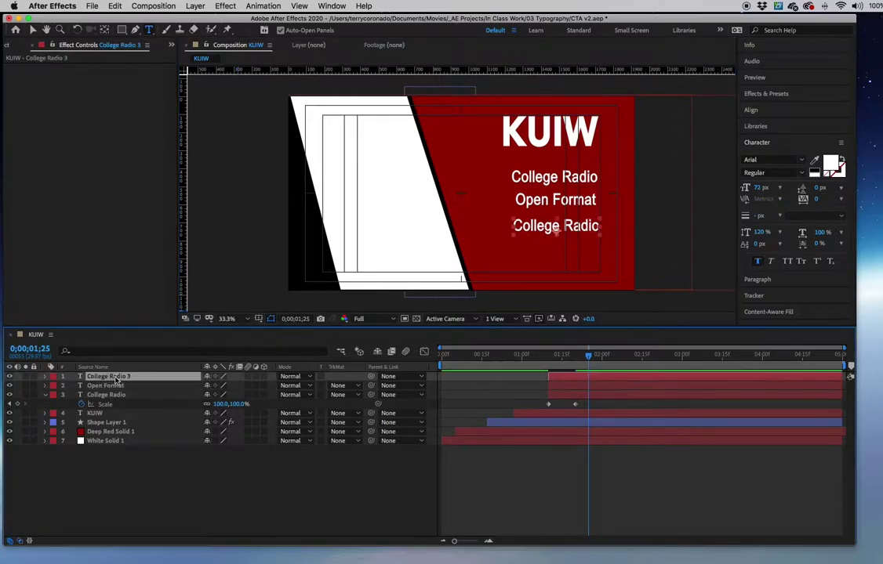
double_click(533, 226)
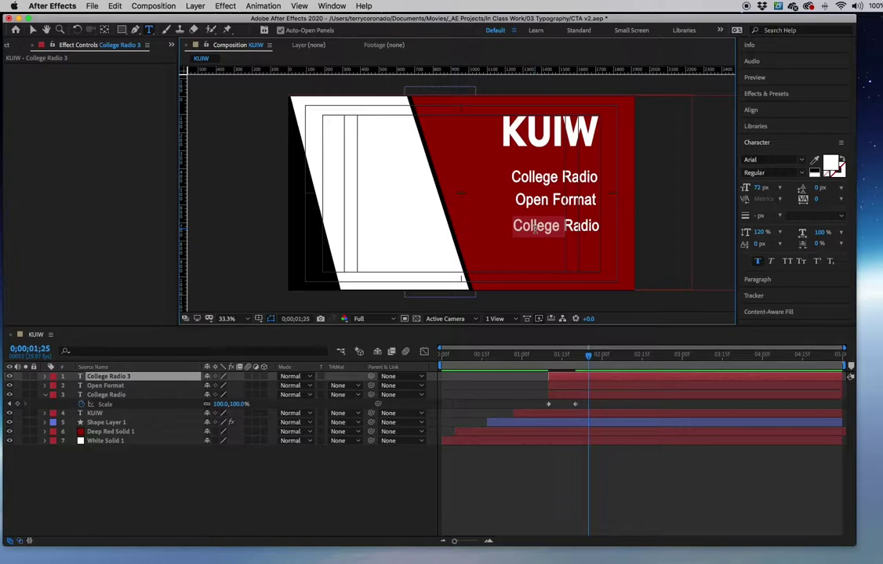
left_click(597, 227)
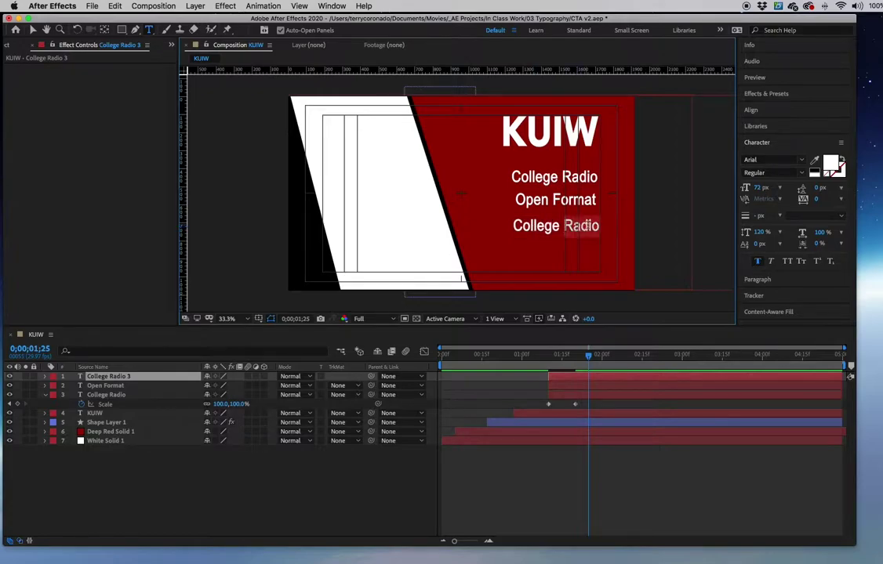
left_click_drag(597, 226, 430, 199)
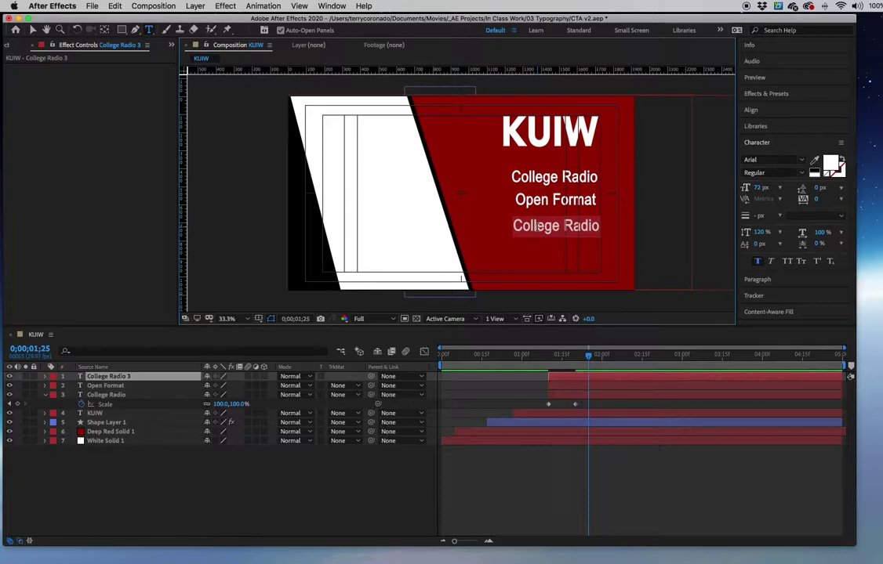
type("Sru")
key("BackSpace")
key("BackSpace")
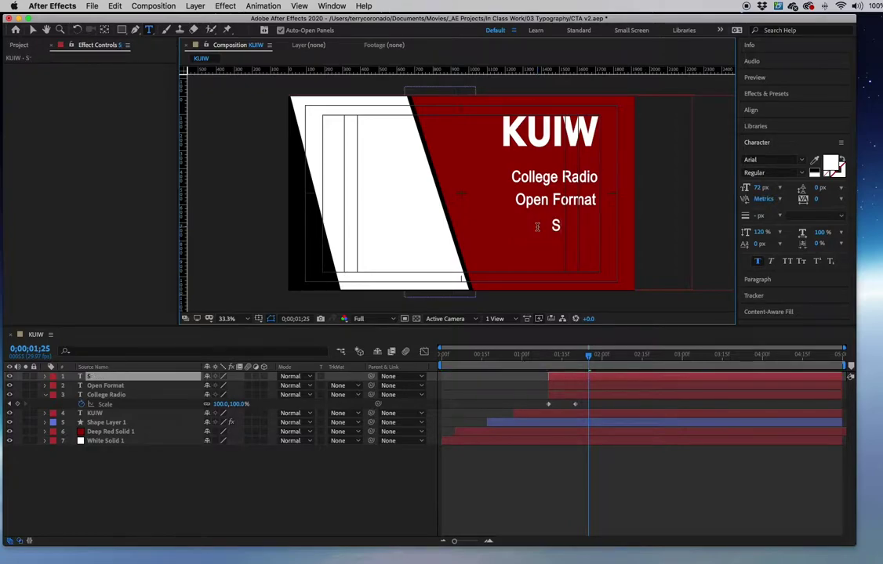
type("tuden")
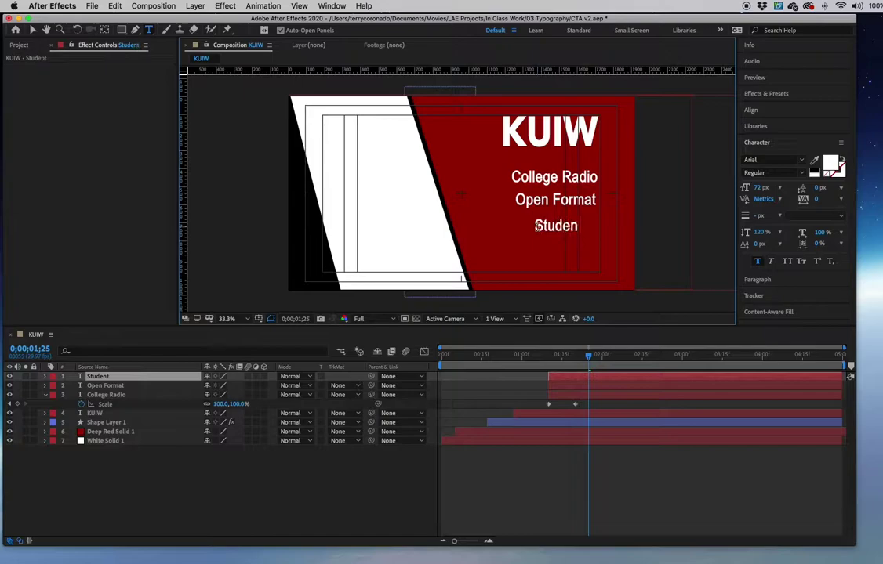
type("t D")
type("s")
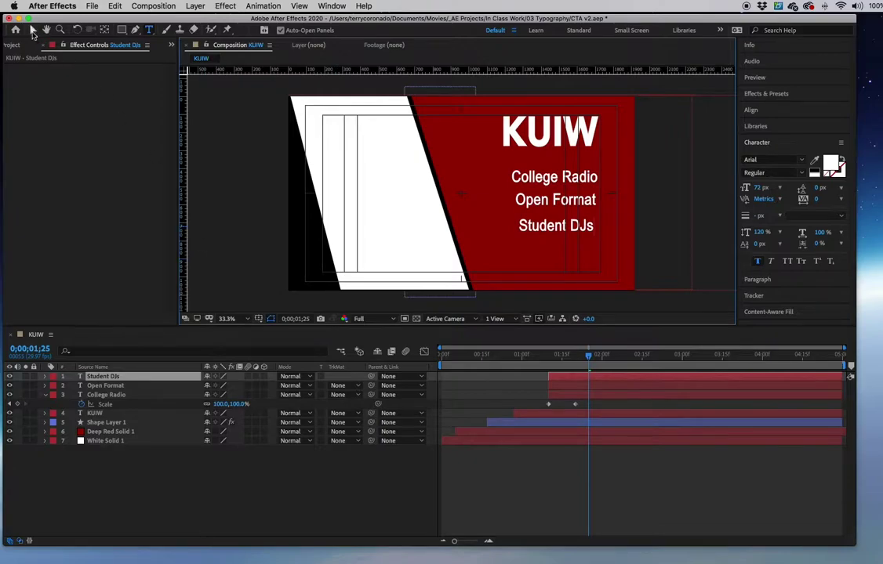
- Align the College Radio, Open Format and Student DJs lines under KUIW, then select all three layers
left_click(32, 29)
left_click(577, 202)
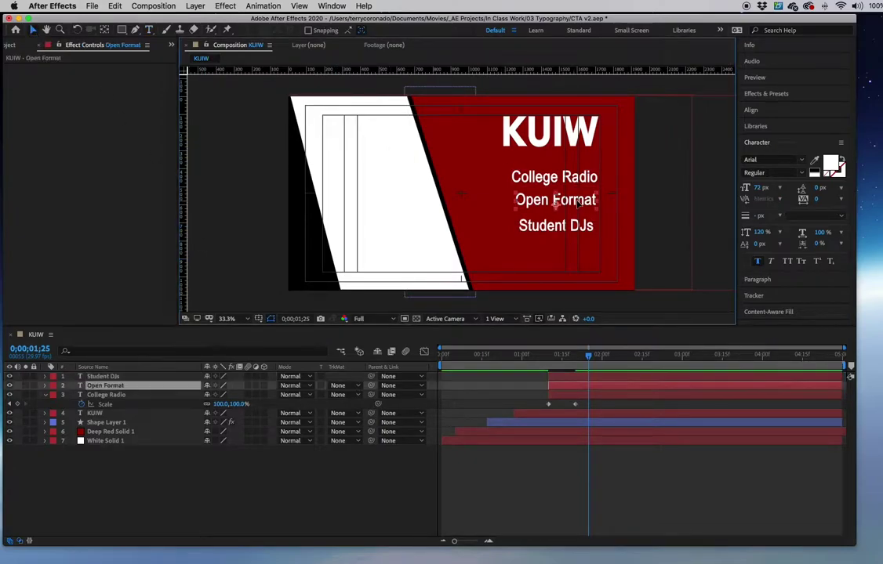
left_click(581, 180)
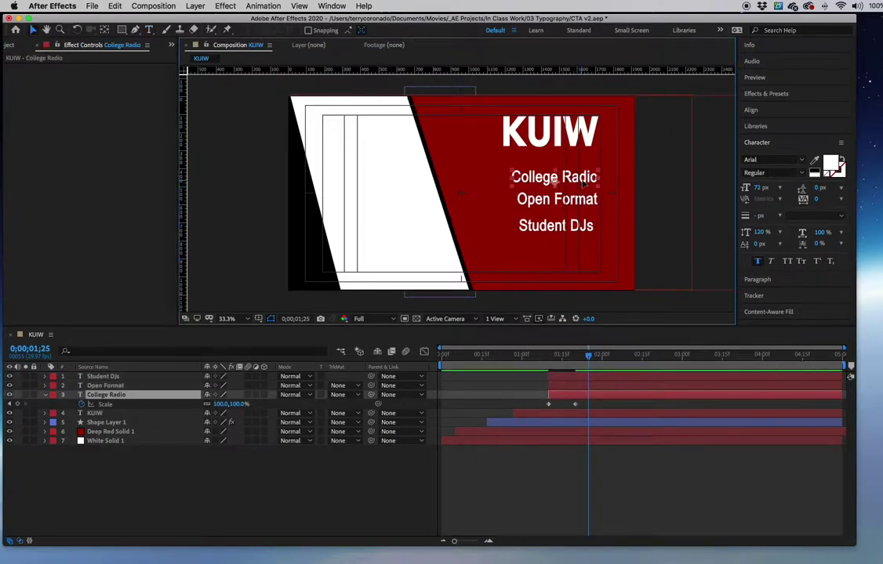
left_click(585, 225)
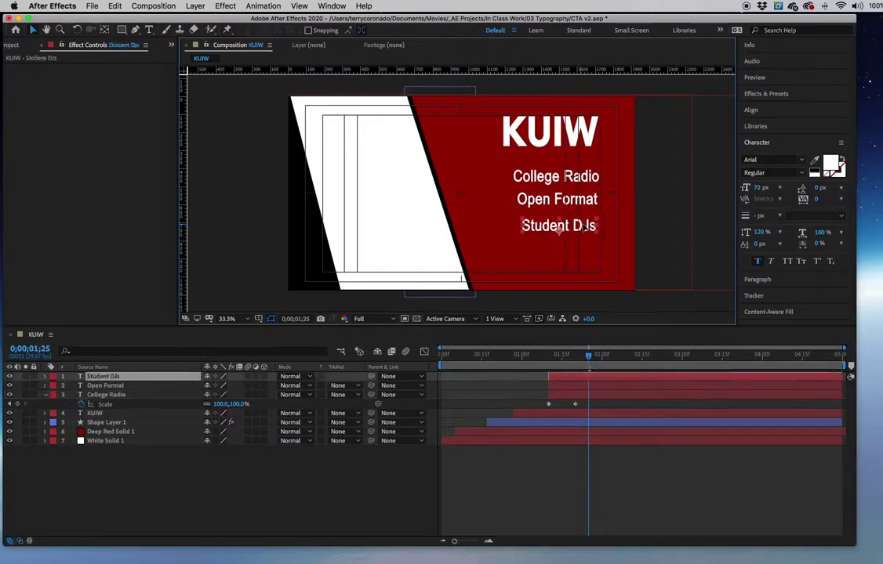
left_click(582, 202)
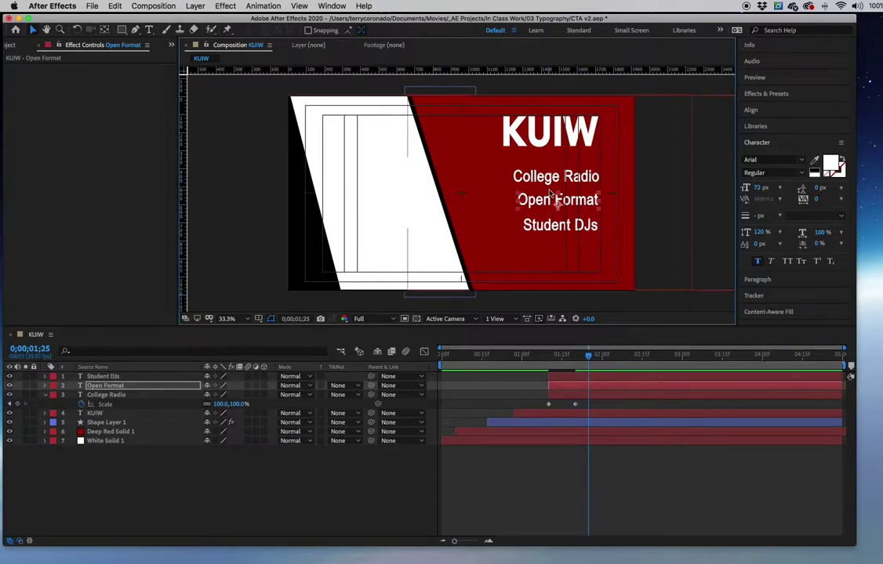
left_click(110, 397)
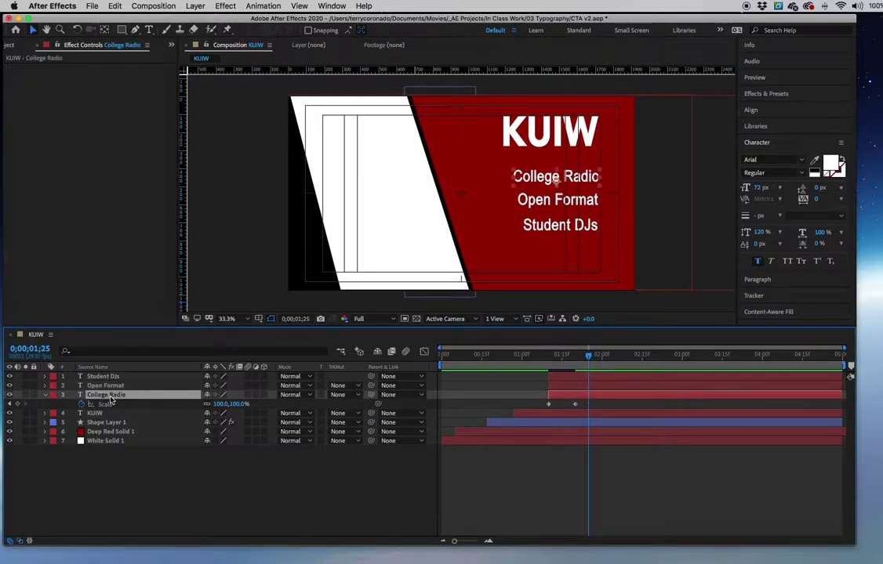
left_click(110, 378, "shift")
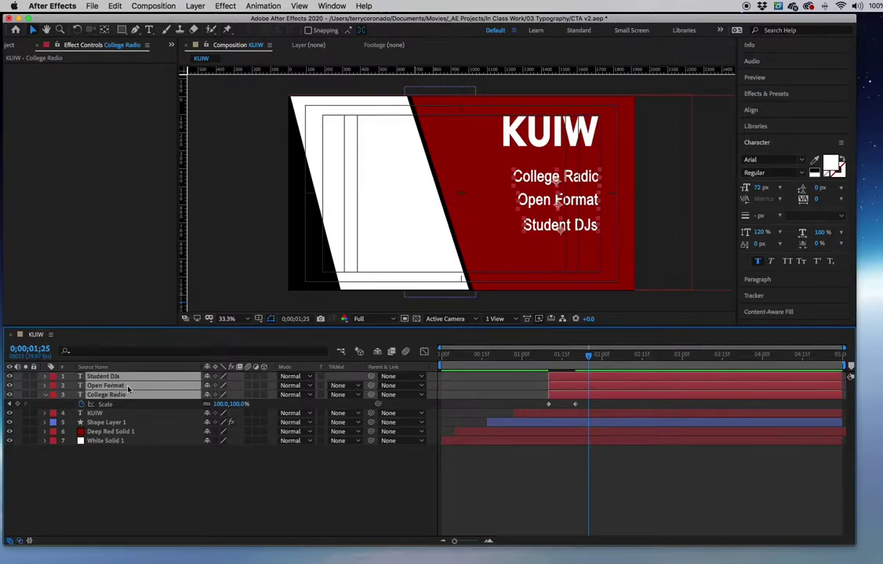
- Distribute the three selected subtitle lines evenly using the Align panel
left_click(756, 112)
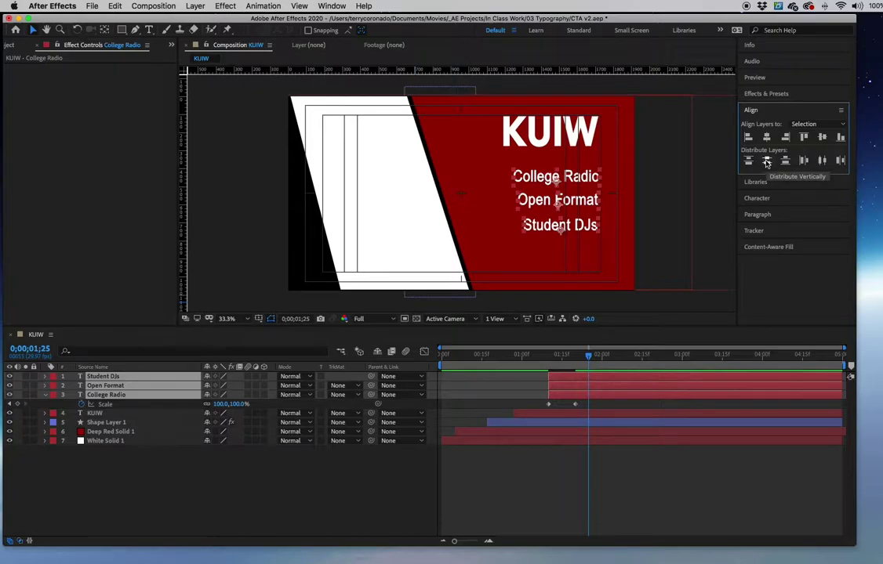
left_click(767, 162)
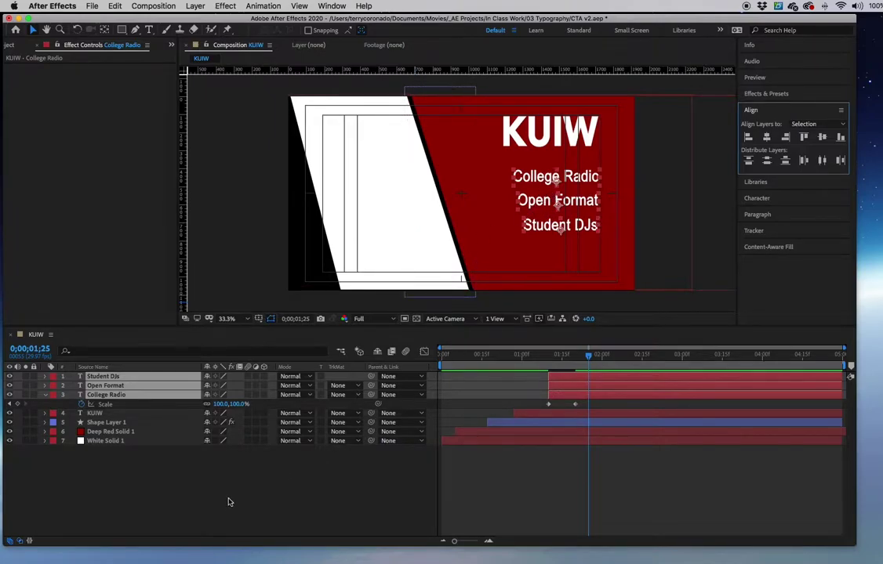
- Nudge the Student DJs text line slightly lower on the red panel
left_click(119, 344)
key("super+Up")
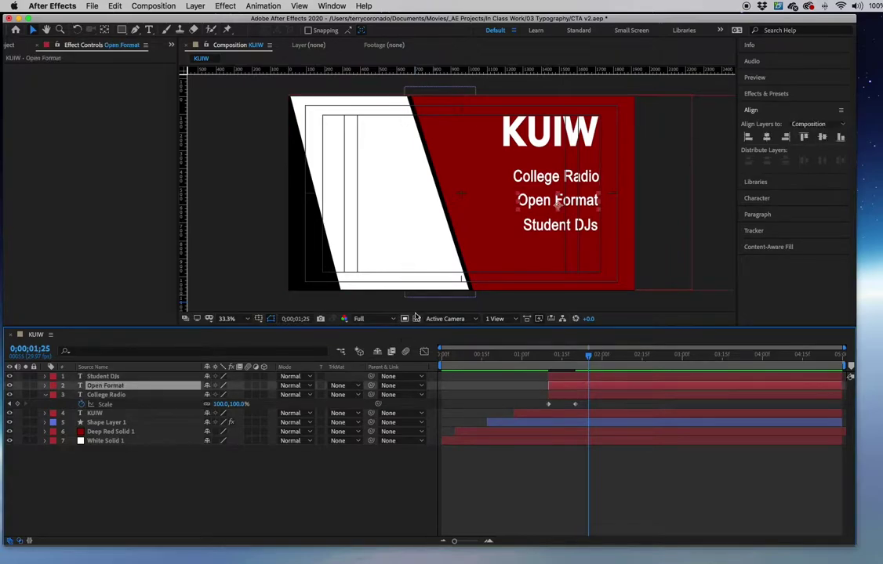
left_click_drag(557, 223, 558, 230)
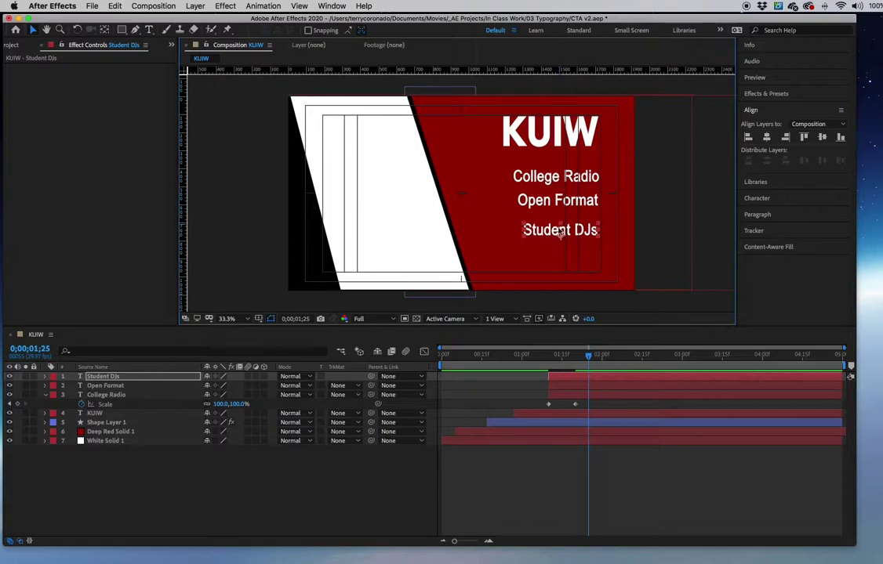
left_click_drag(561, 239, 557, 240)
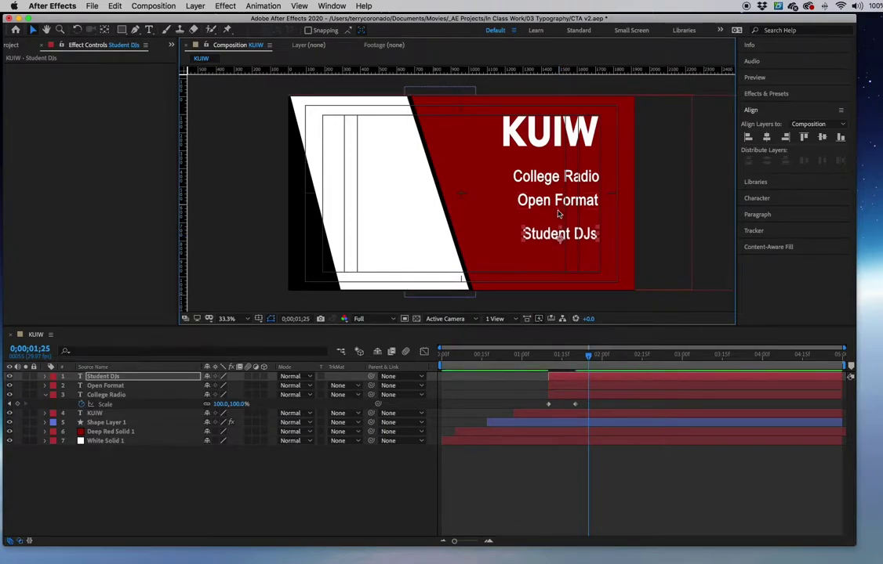
- Distribute College Radio, Open Format and Student DJs evenly with Distribute Vertically
left_click(116, 395, "shift")
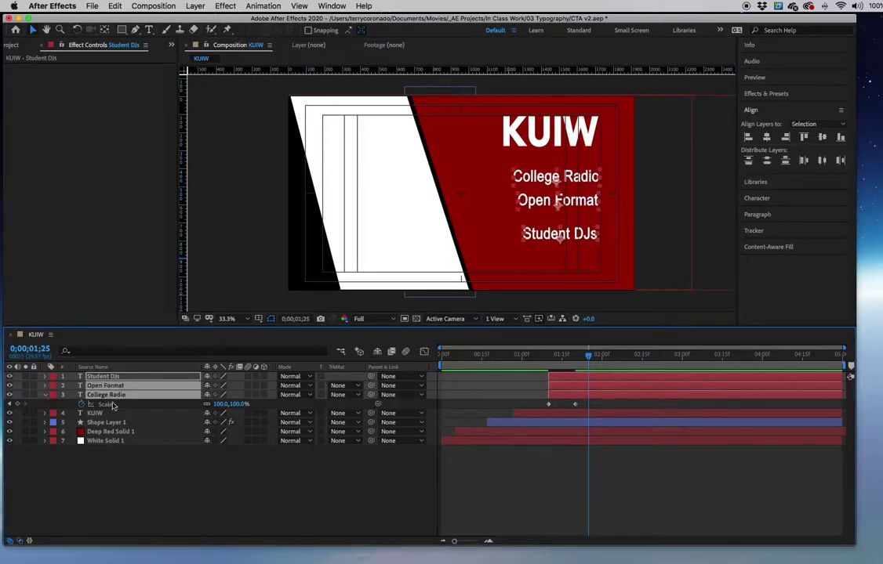
left_click(766, 163)
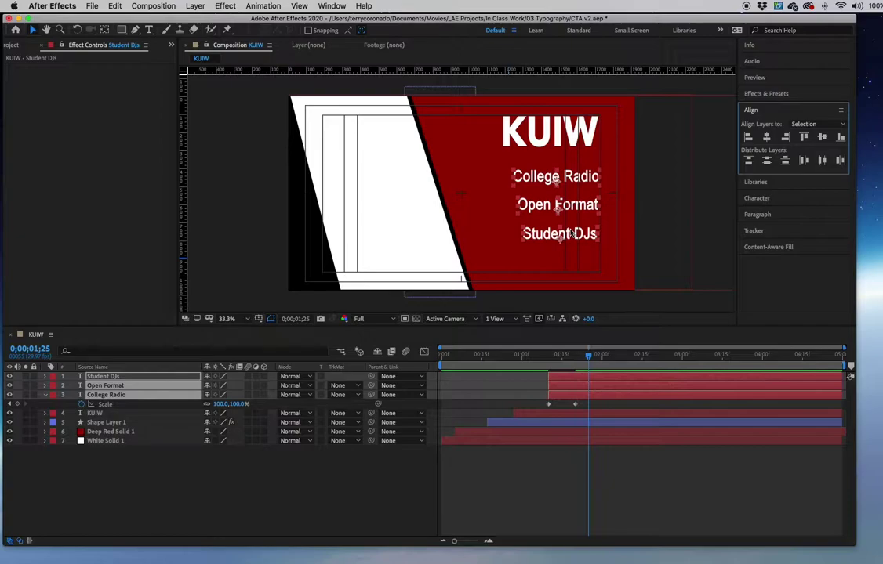
mouse_move(589, 355)
left_mouse_down()
mouse_move(488, 355)
mouse_move(586, 355)
mouse_move(544, 356)
mouse_move(577, 356)
left_mouse_up()
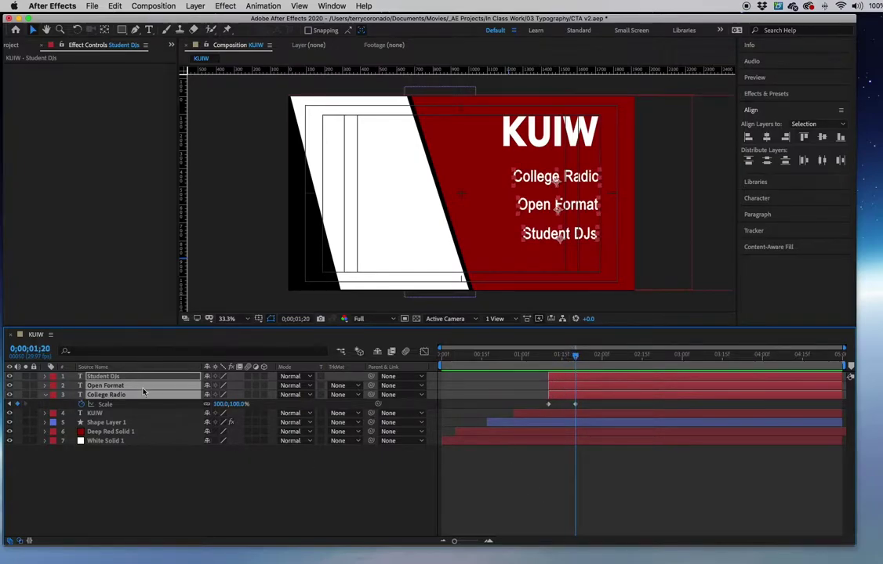
- Start Open Format at the playhead and paste the 0% to 100% Scale keyframes onto it
left_click(298, 481)
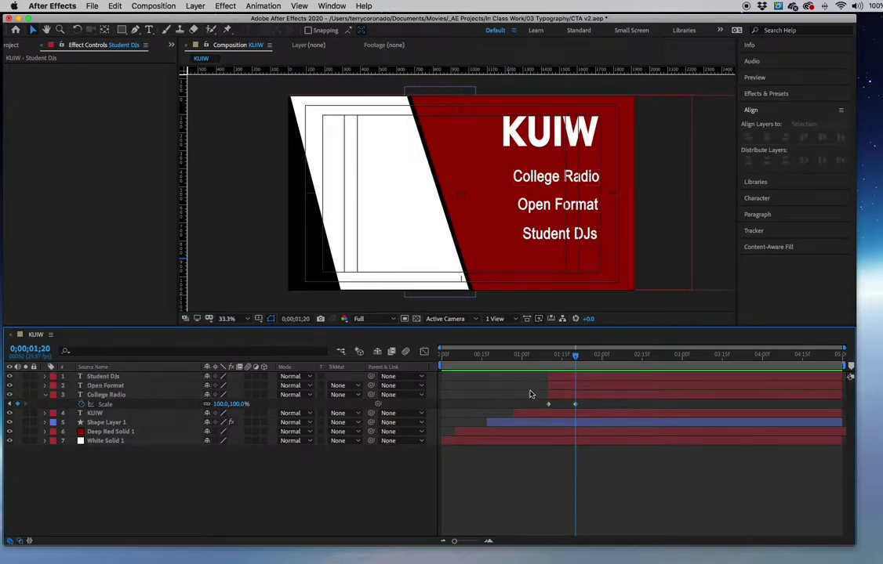
left_click(556, 388)
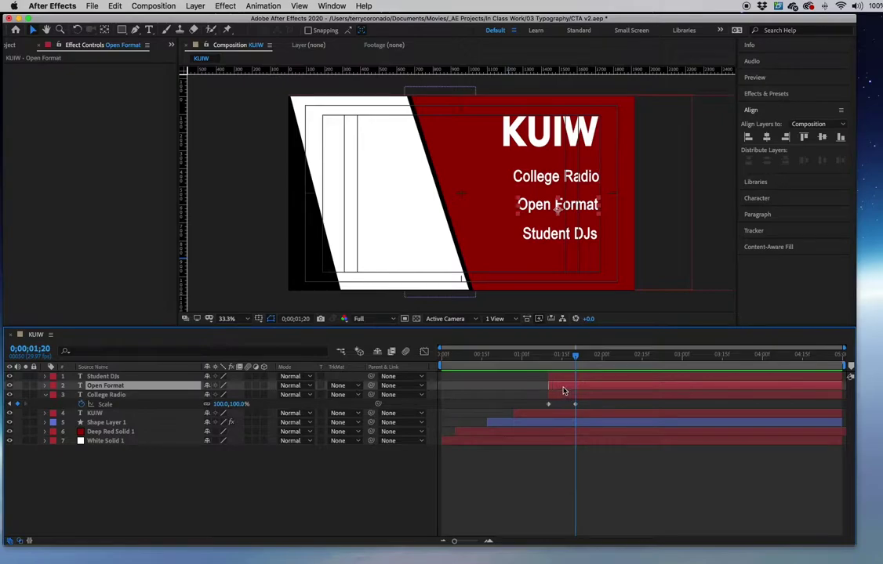
left_click_drag(567, 390, 593, 389)
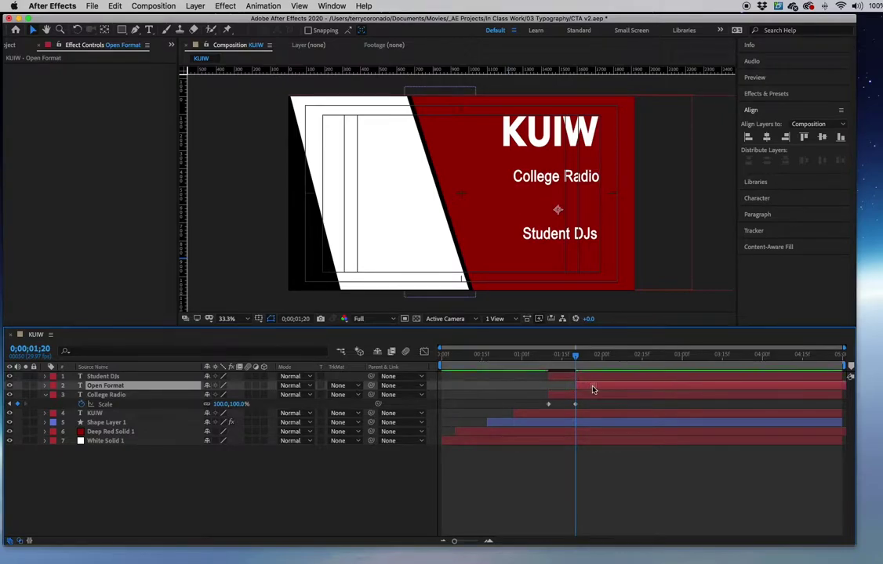
mouse_move(576, 406)
key("super+v")
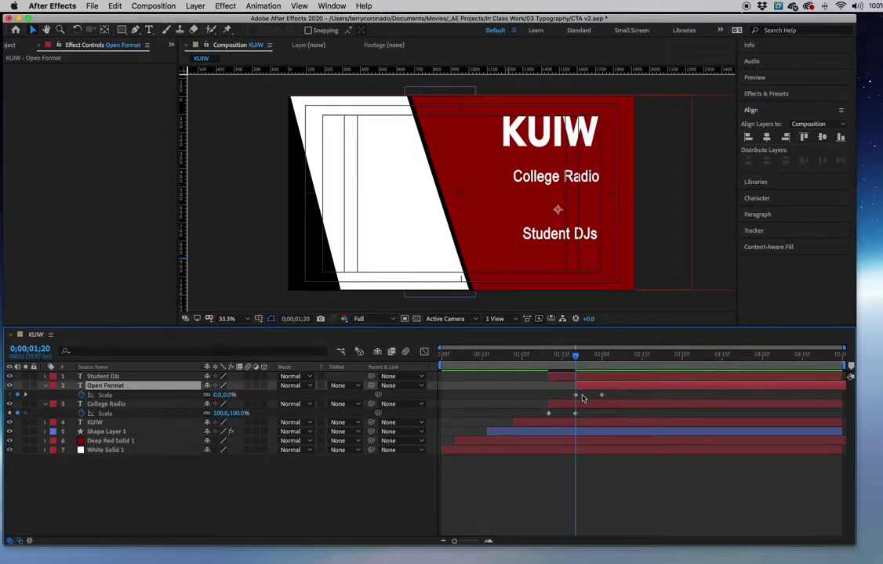
- Move the Student DJs layer to start later in the timeline
left_click(582, 380)
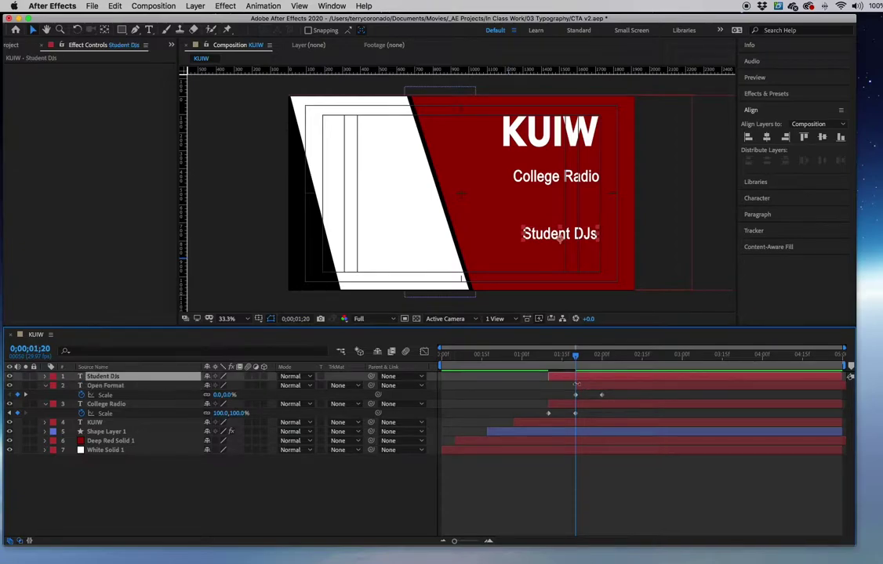
left_click_drag(577, 380, 624, 379)
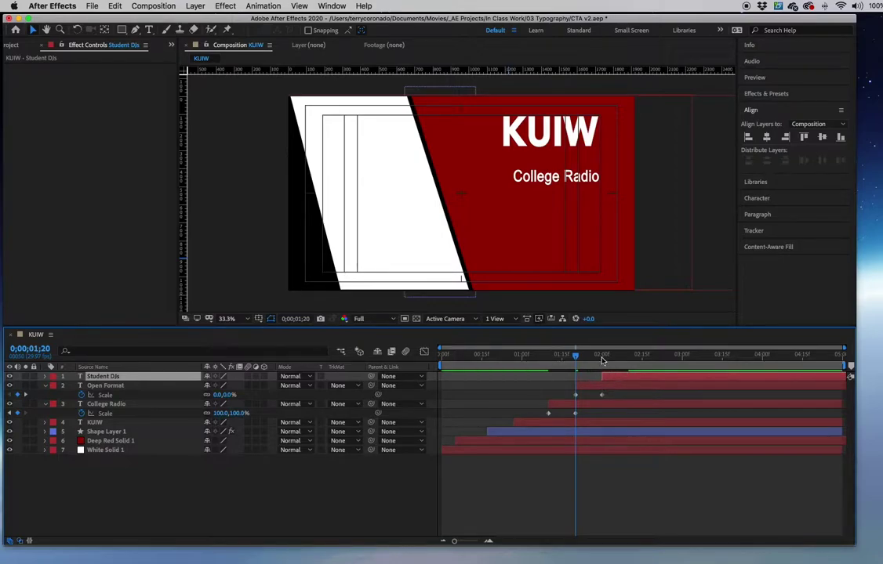
left_click(602, 356)
left_click_drag(602, 358, 504, 369)
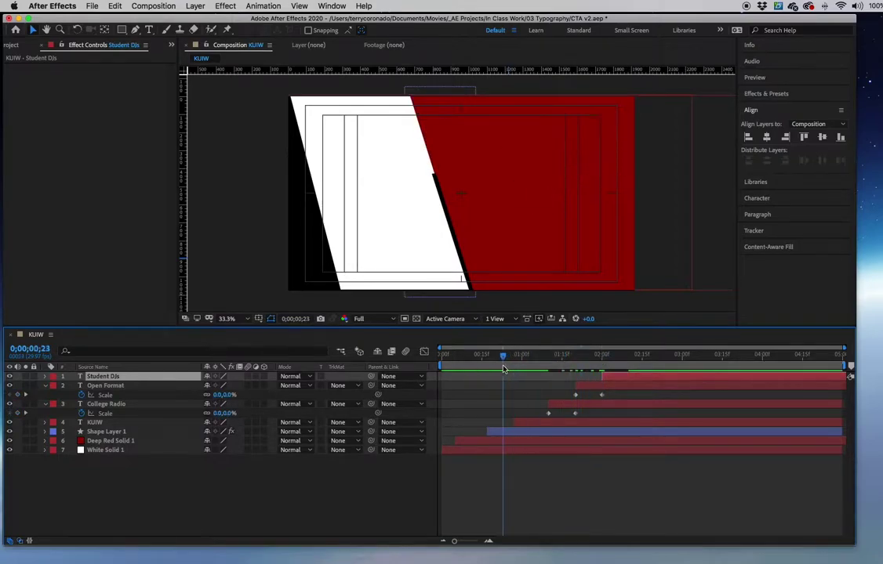
- Preview the animation and shift Open Format to start one frame later
key("space")
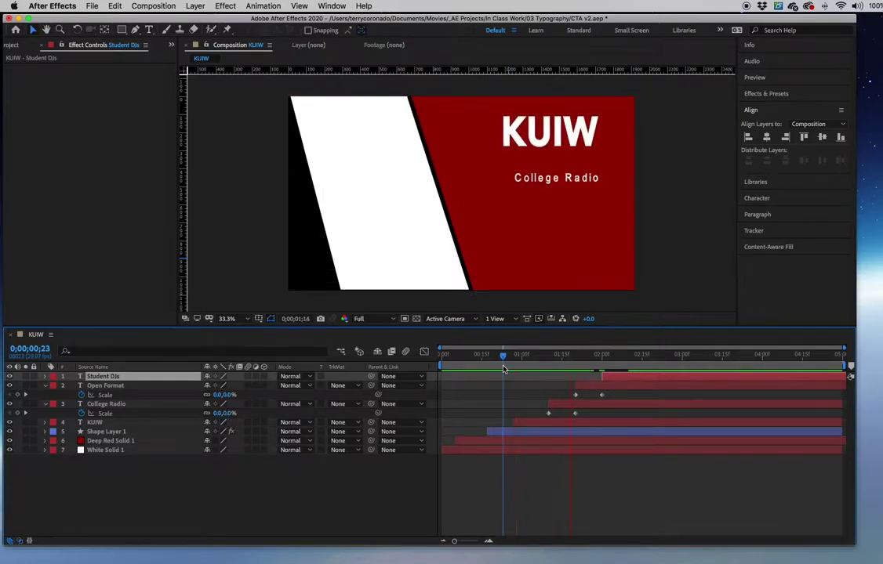
left_click_drag(504, 365, 575, 354)
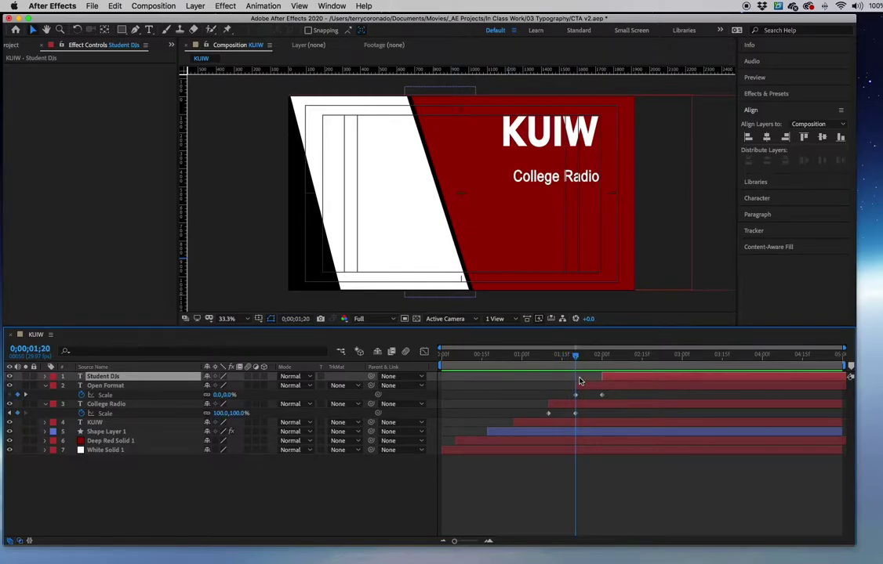
left_click_drag(582, 388, 579, 358)
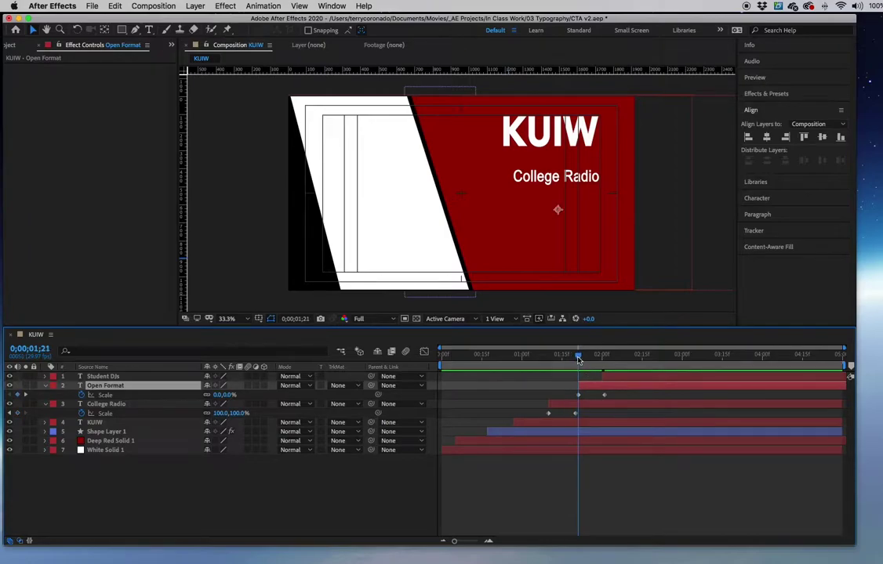
left_click_drag(580, 357, 581, 357)
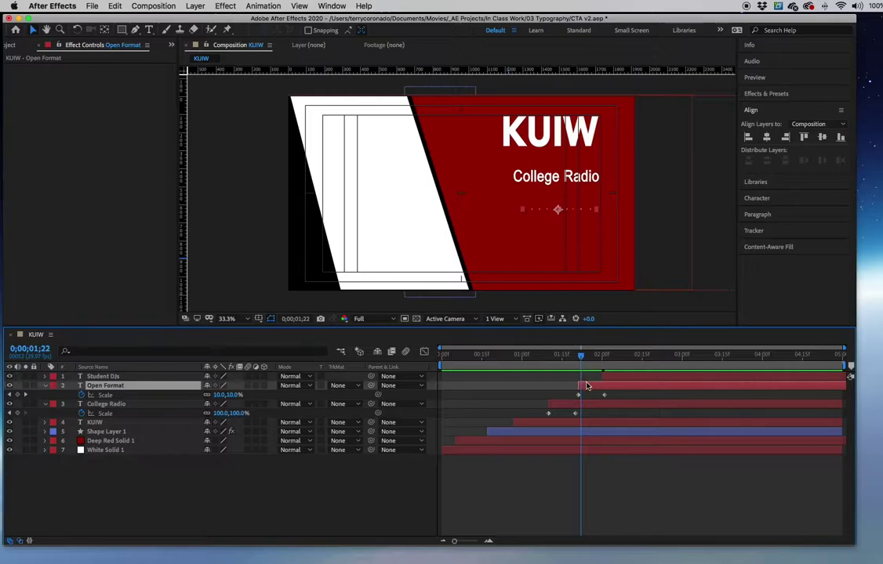
left_click(606, 355)
left_click(610, 357)
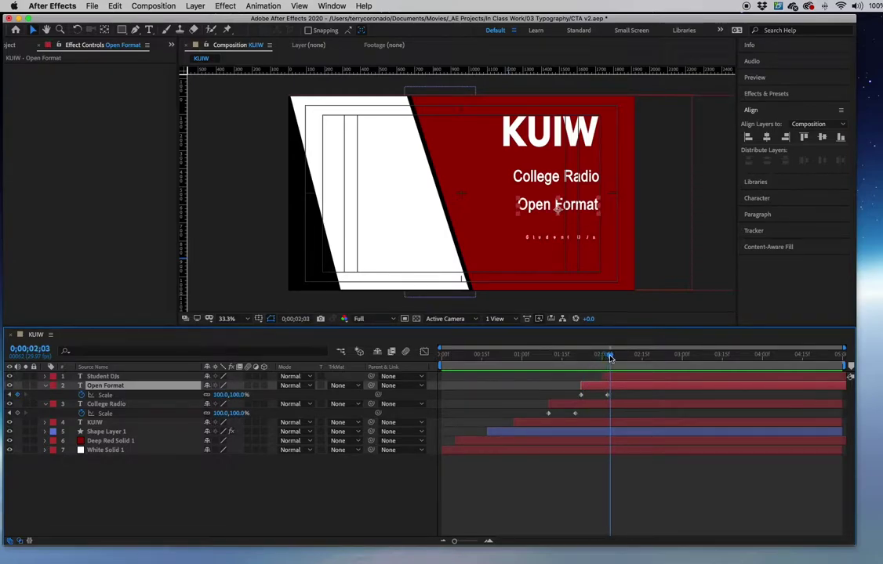
- Start Student DJs right after Open Format's scale-up, then show the Project panel
left_click(621, 381)
left_click_drag(621, 380, 497, 366)
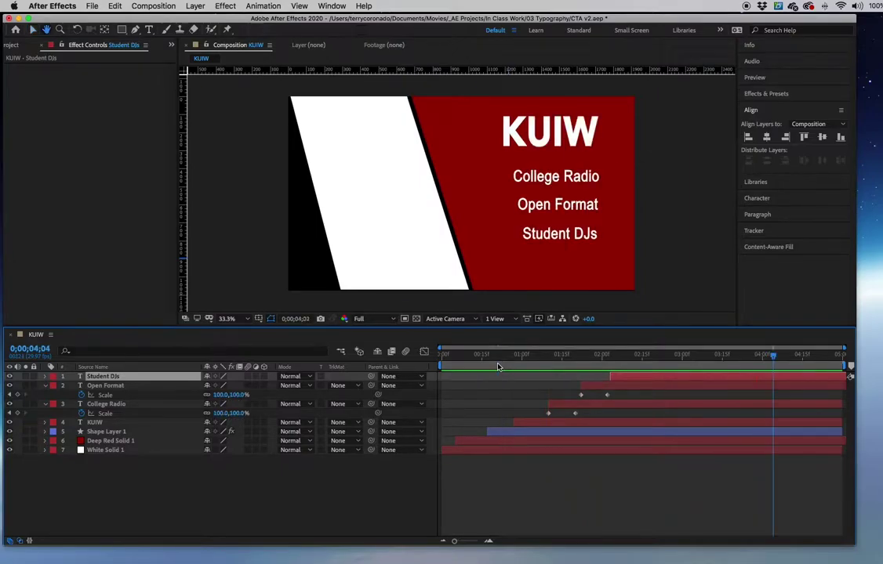
key("space")
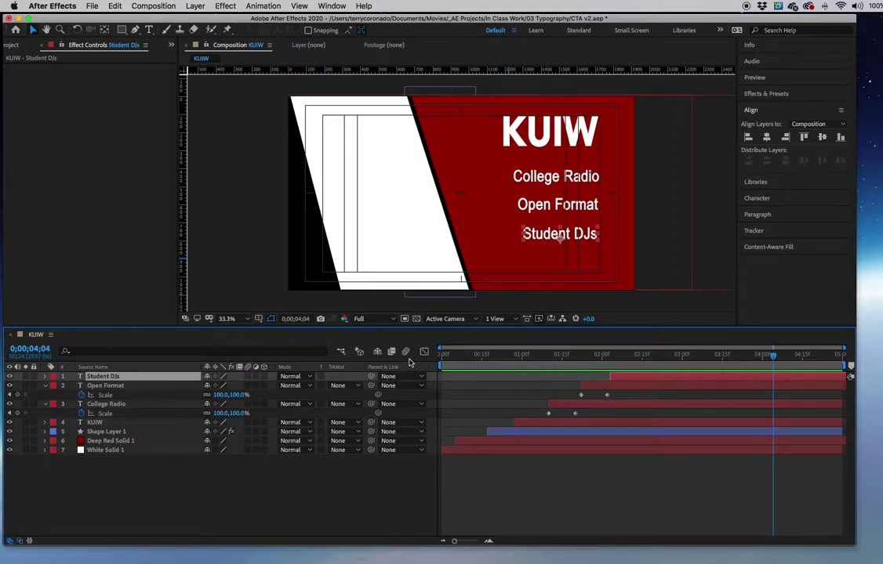
left_click(12, 45)
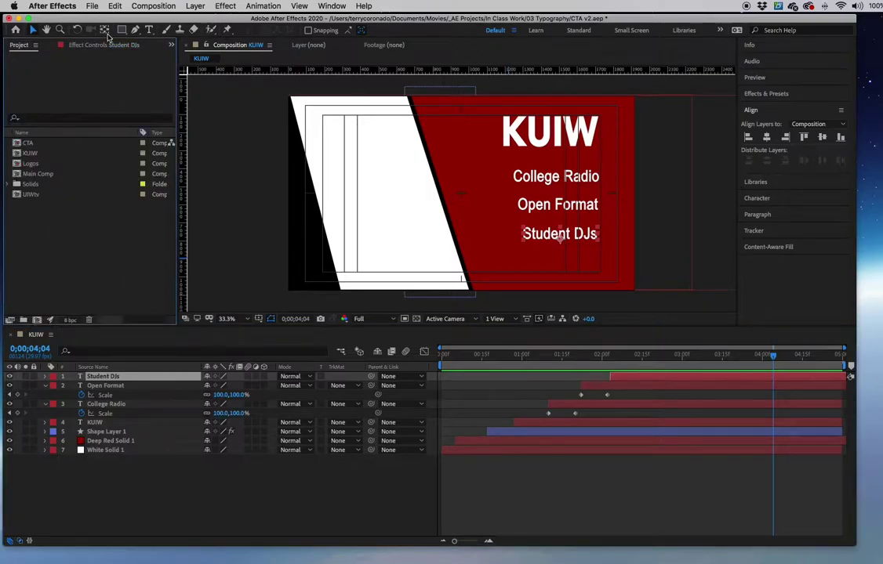
- Import Darcy.jpg, KUIW 1.JPEG, Logos 2.JPEG and the Screen Shot PNG from 03 Typography
left_click(92, 6)
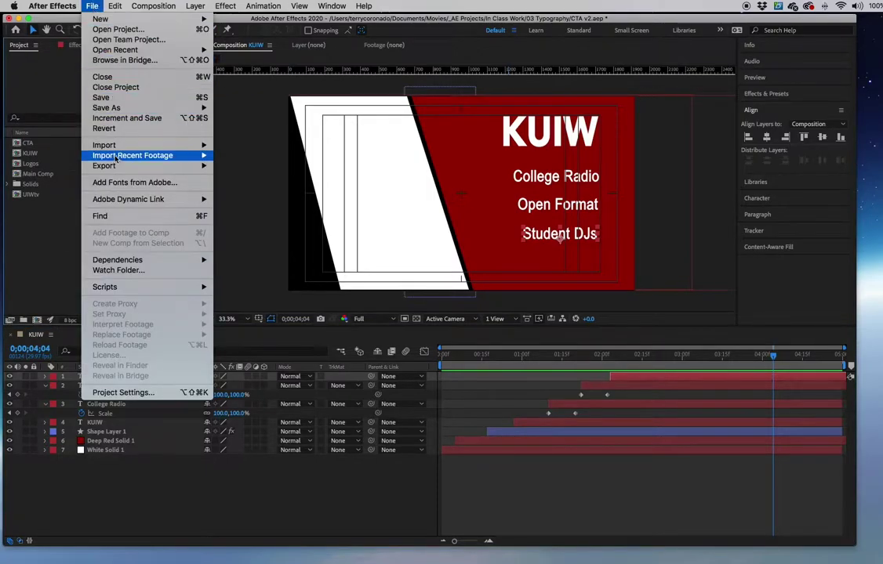
mouse_move(169, 145)
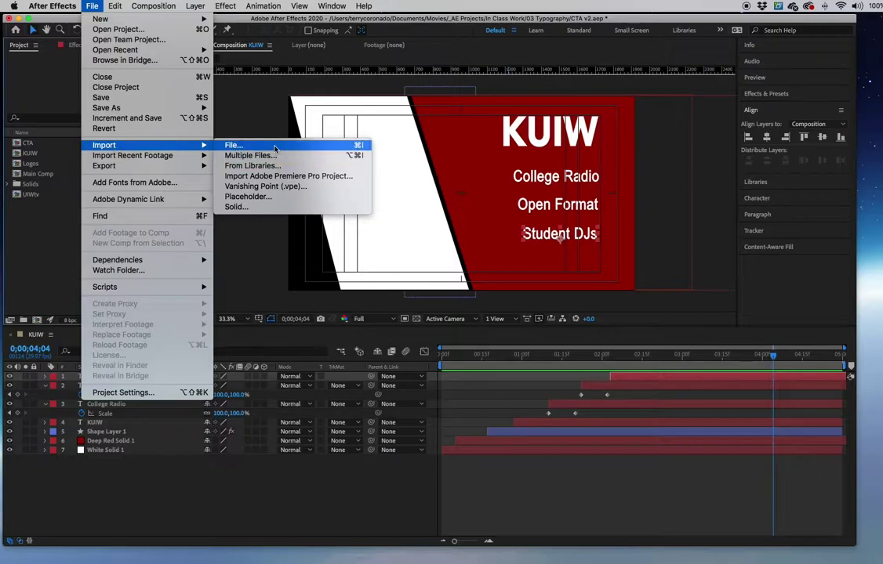
left_click(275, 148)
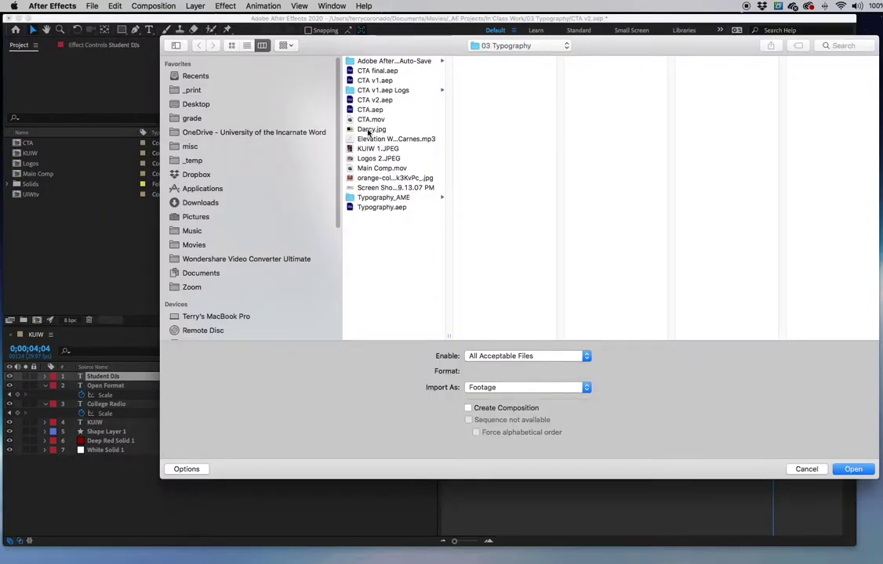
left_click(368, 130)
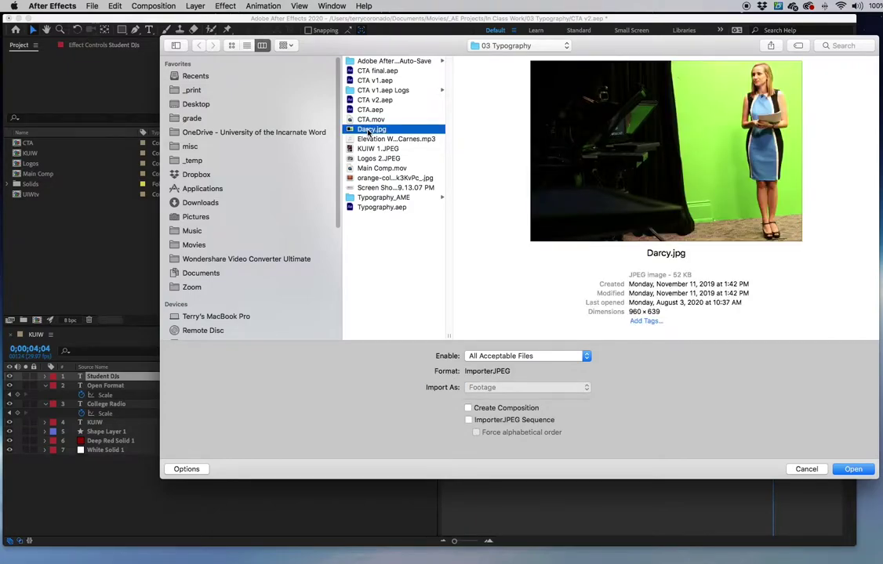
left_click(377, 149, "shift")
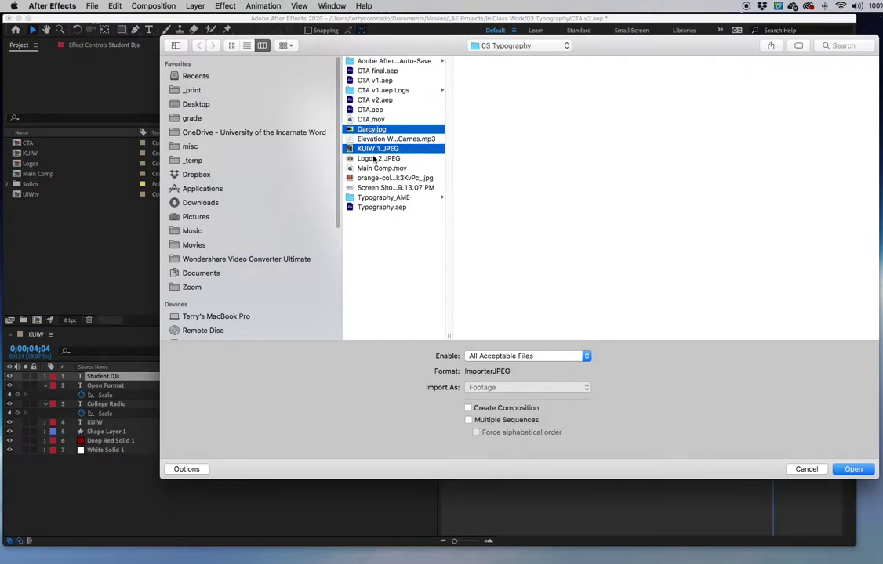
left_click(368, 159, "super")
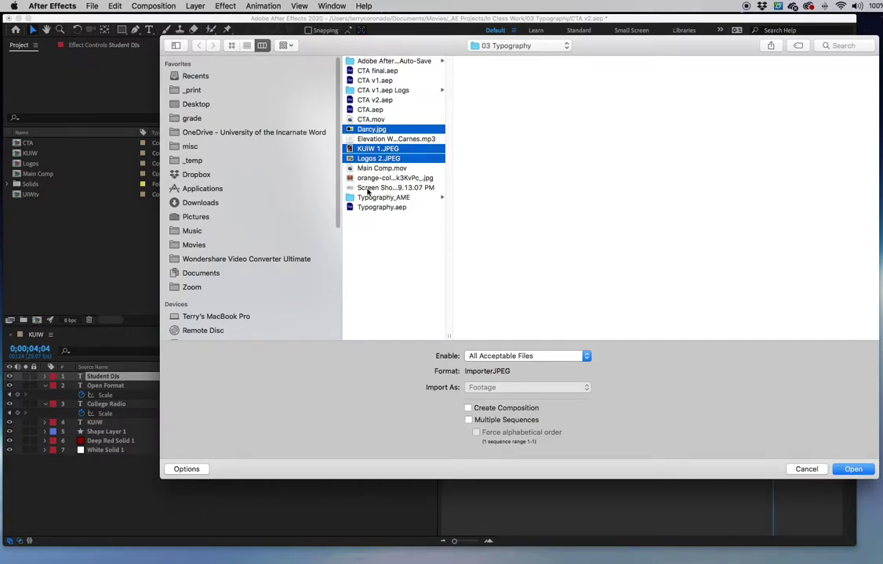
left_click(373, 188, "super")
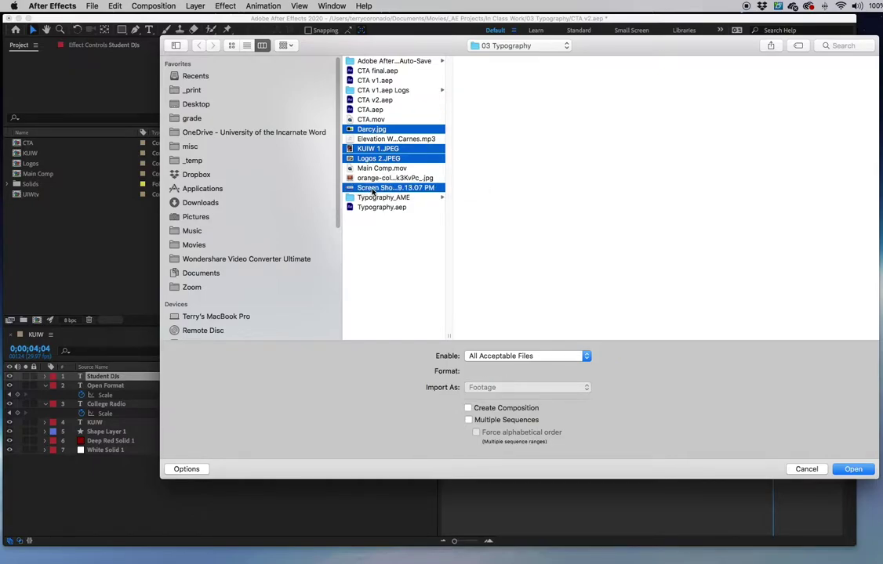
left_click(852, 469)
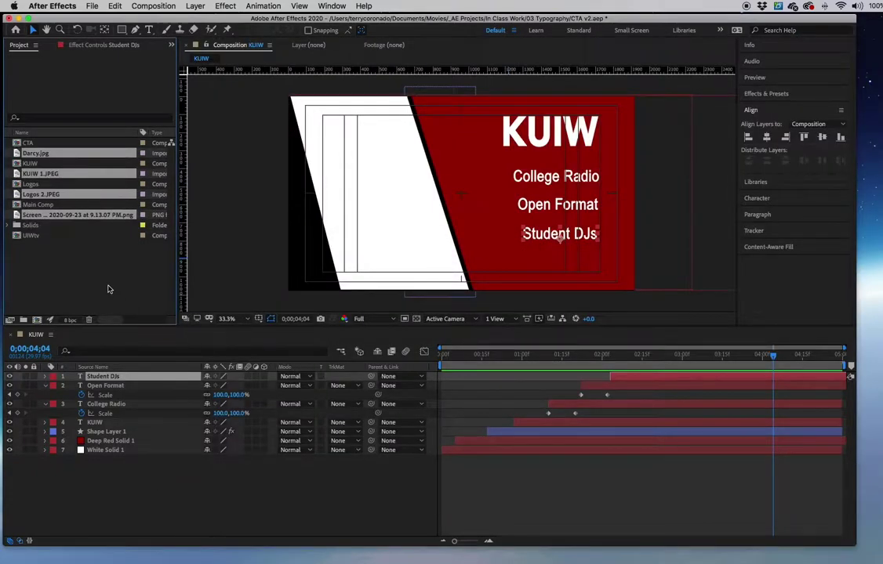
- Preview the imported screenshot PNG in the Project panel
left_click(79, 215)
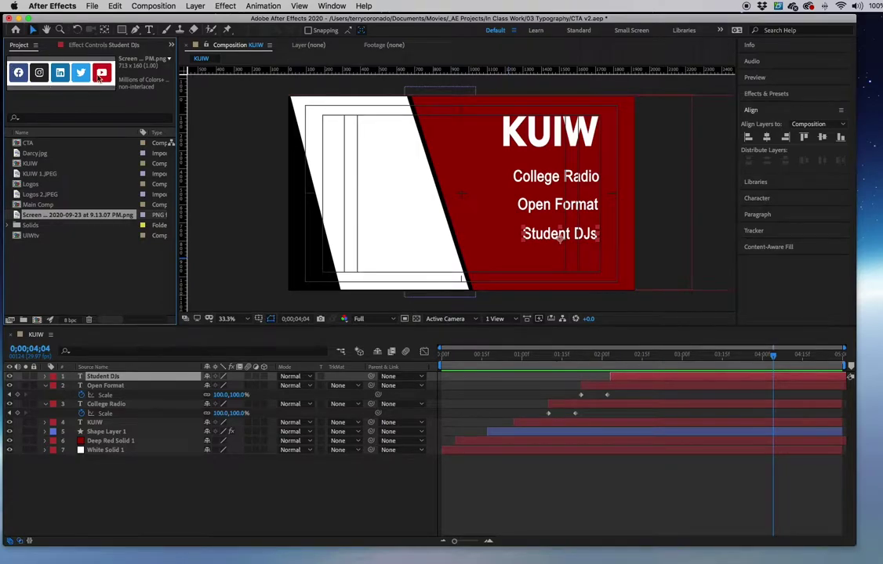
left_click(60, 236)
left_click(49, 214)
- Collapse the Open Format and College Radio properties and scrub through the text animation
left_click(192, 482)
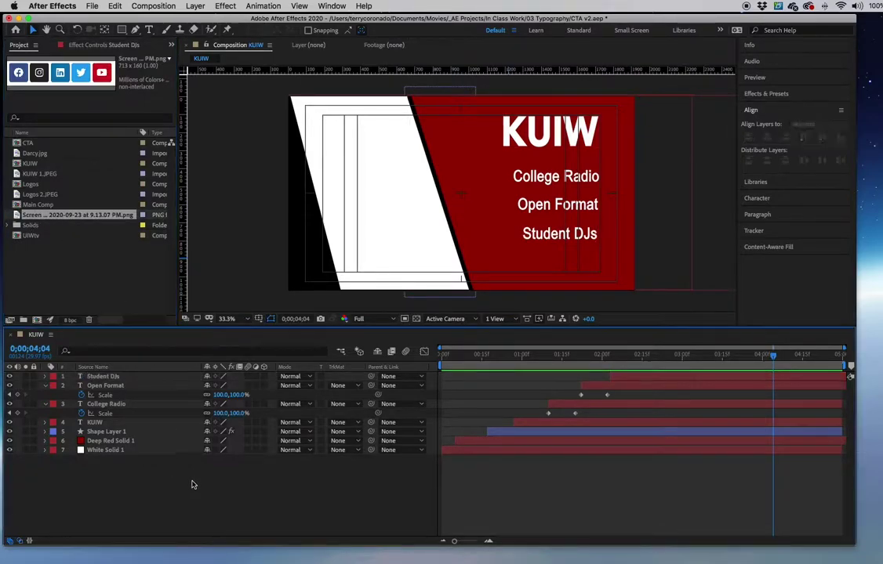
left_click(45, 386)
left_click(45, 395)
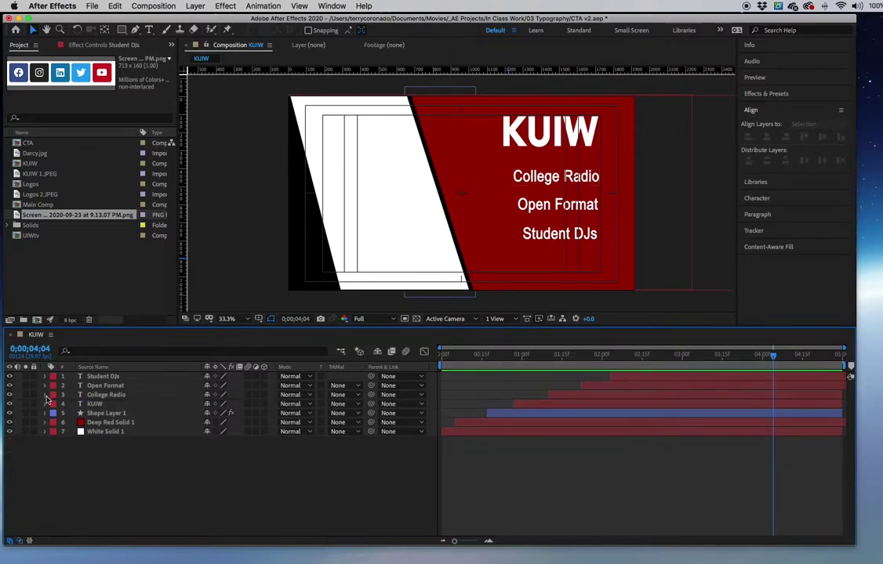
left_click(495, 356)
left_click_drag(502, 357, 582, 358)
left_click(120, 257)
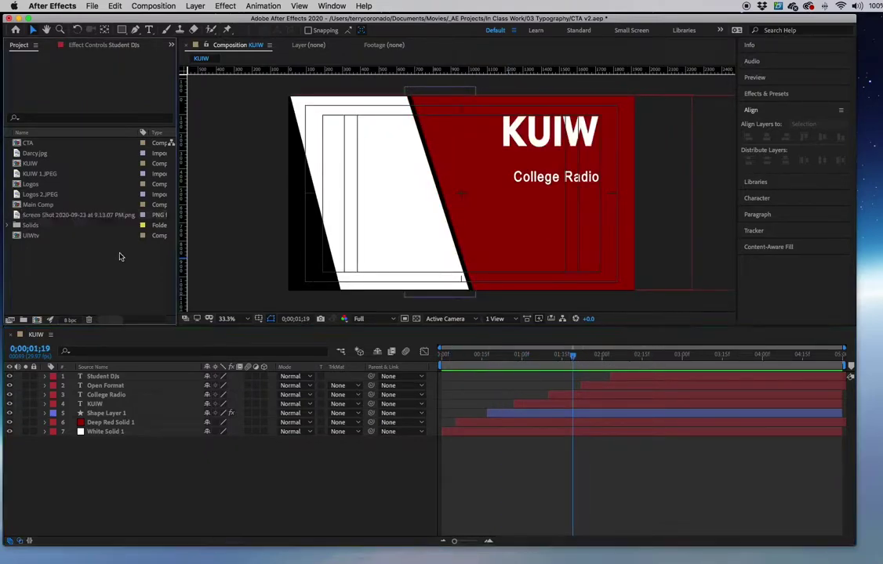
- Add KUIW 1.JPEG to the KUIW comp at 17% scale over the left white panel
left_click(36, 174)
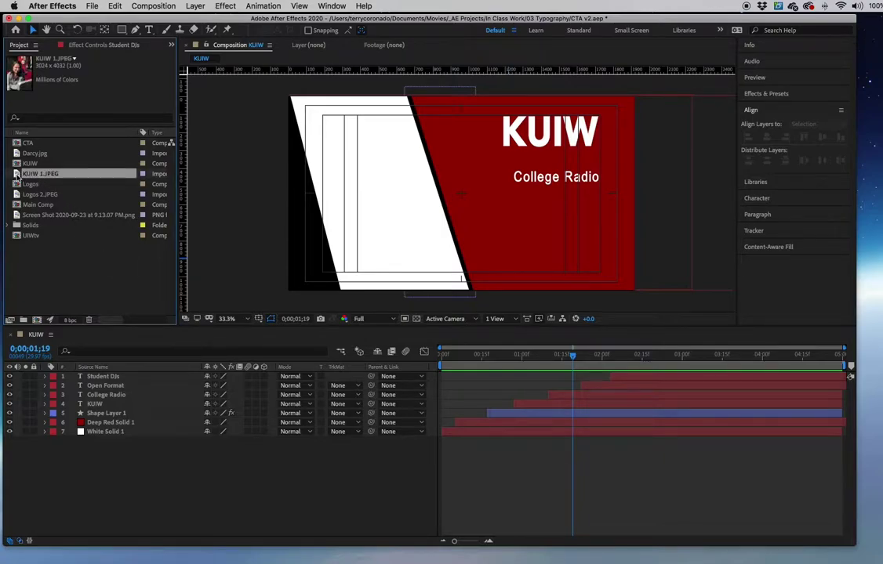
left_click_drag(15, 179, 94, 383)
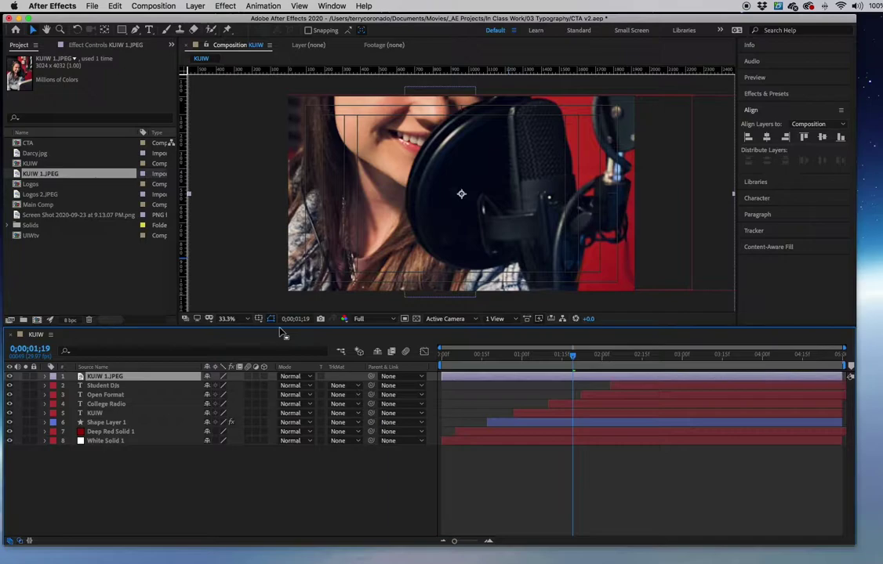
key("s")
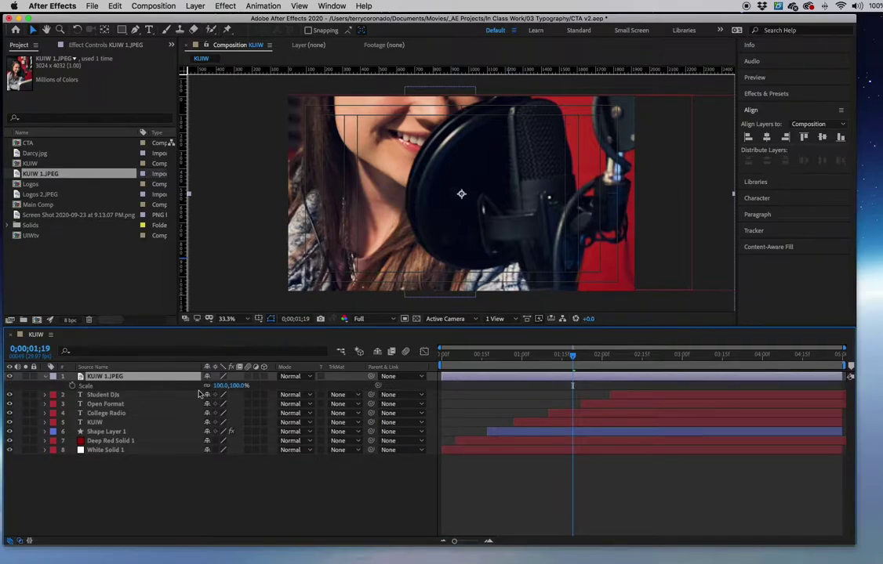
left_click_drag(225, 390, 183, 393)
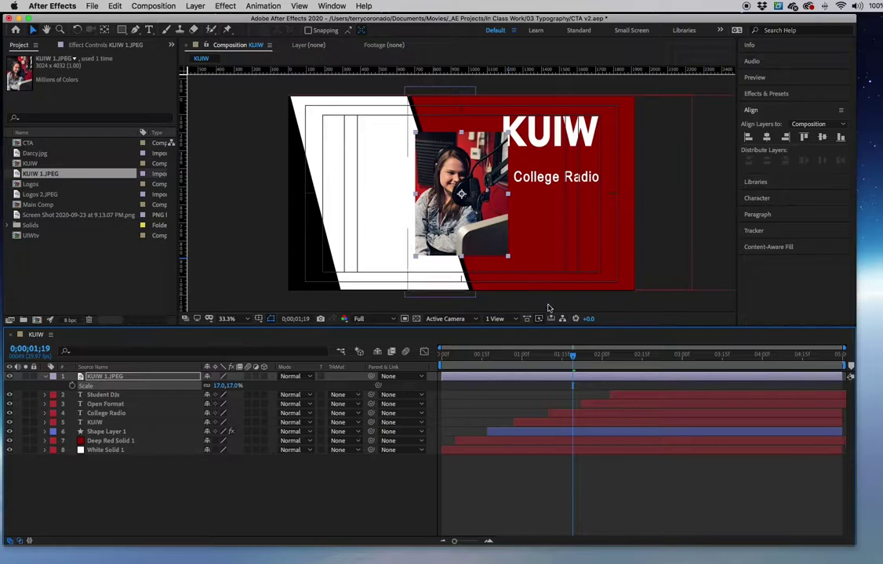
left_click_drag(471, 163, 370, 161)
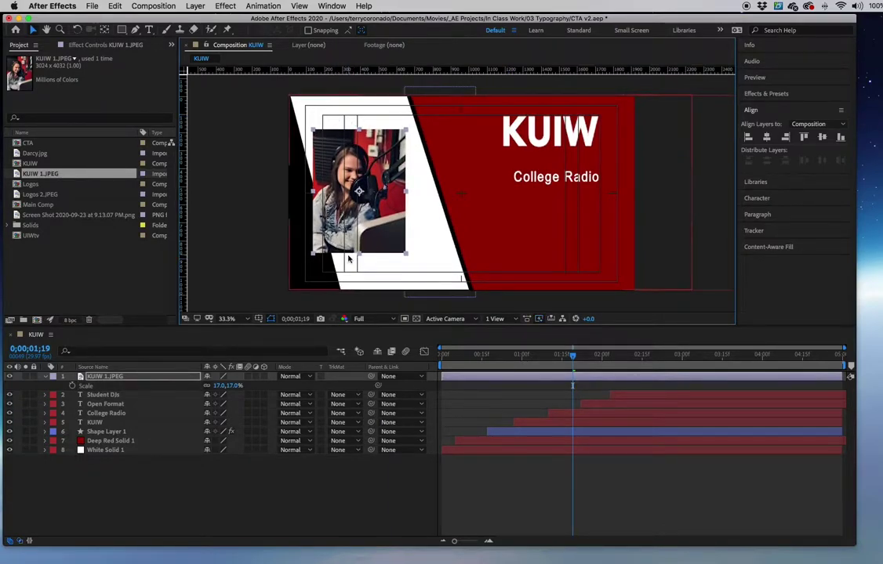
left_click_drag(360, 222, 361, 224)
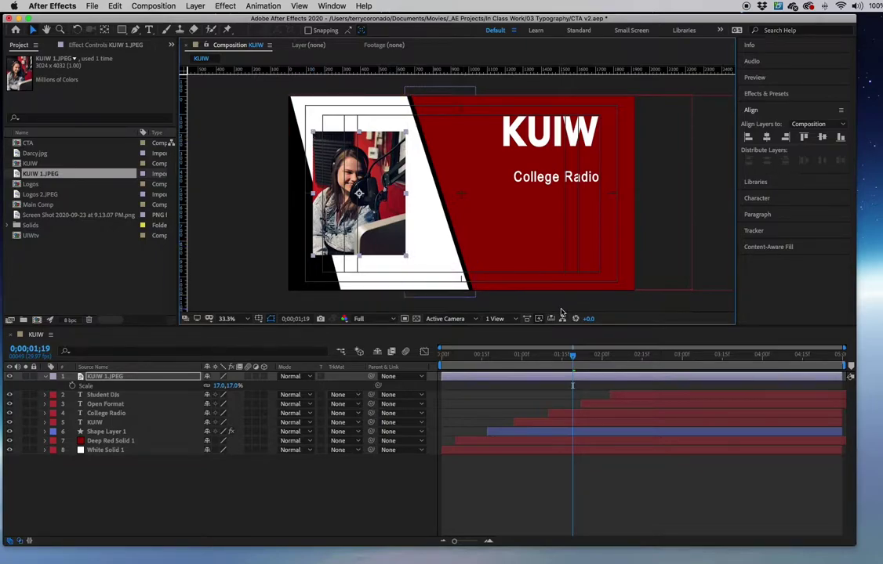
- Open the finished Main Comp (Converted).mov and rewind it to the start
left_click_drag(573, 356, 455, 367)
key("super+Tab")
left_click_drag(428, 31, 607, 77)
left_click_drag(411, 382, 377, 386)
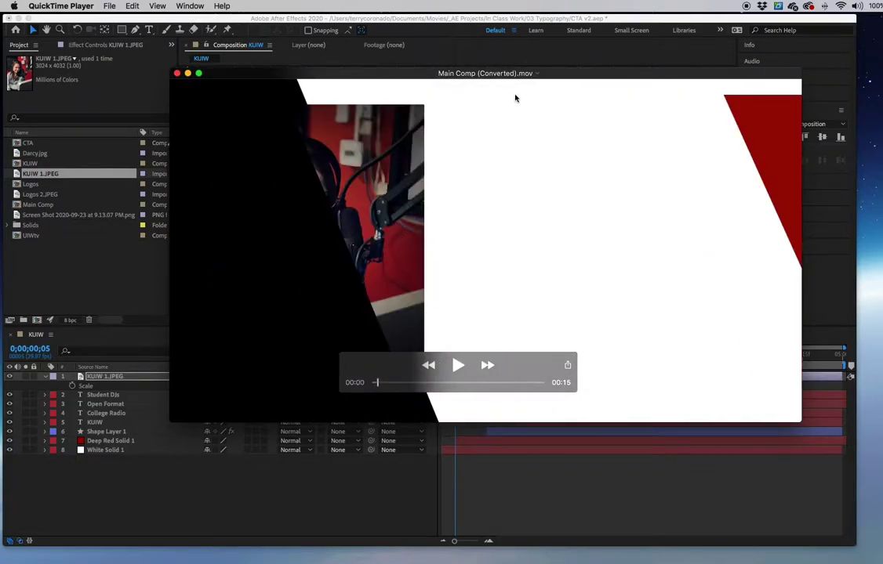
- Minimize the QuickTime reference window and scrub the KUIW comp's opening white wipe
double_click(542, 73)
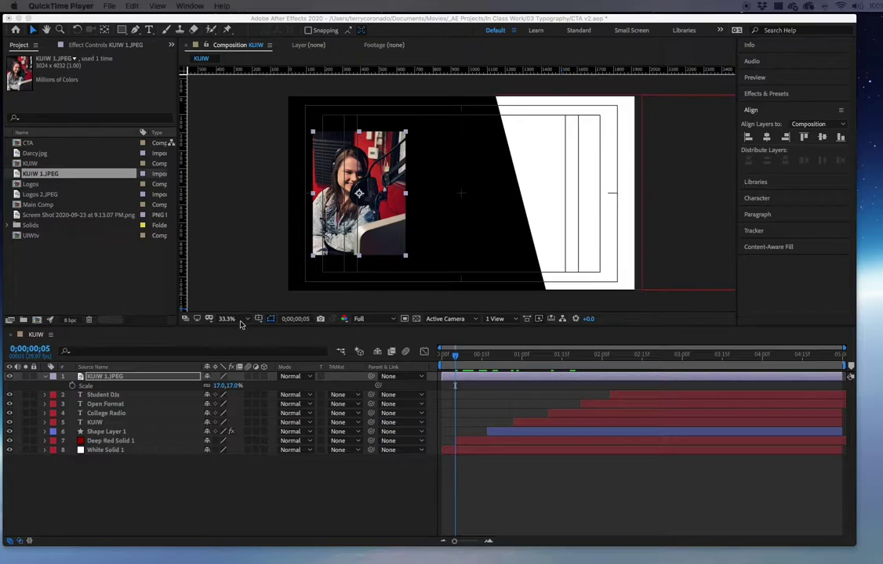
left_click(243, 403)
mouse_move(453, 355)
left_mouse_down()
mouse_move(442, 355)
mouse_move(468, 358)
left_mouse_up()
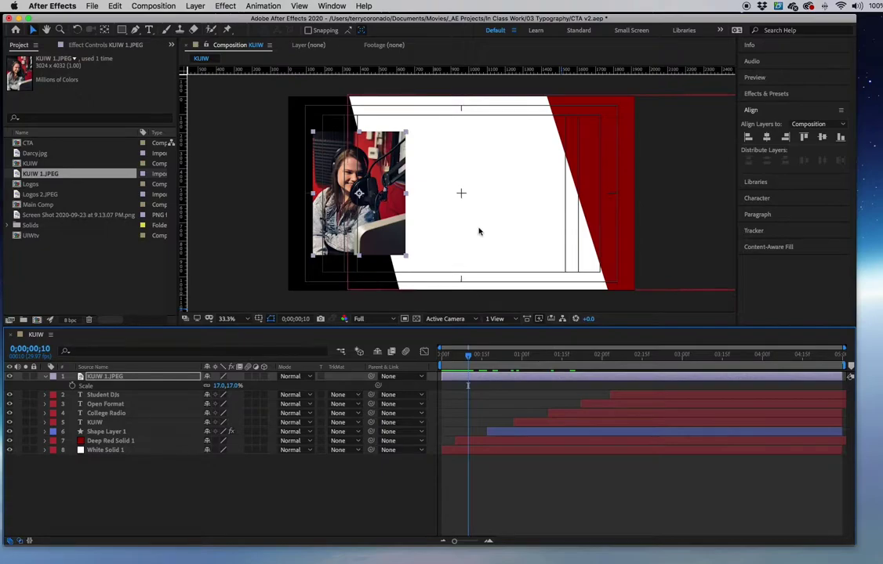
- Duplicate White Solid 1 with Cmd+D and move the copy directly above KUIW 1.JPEG
left_click(138, 474)
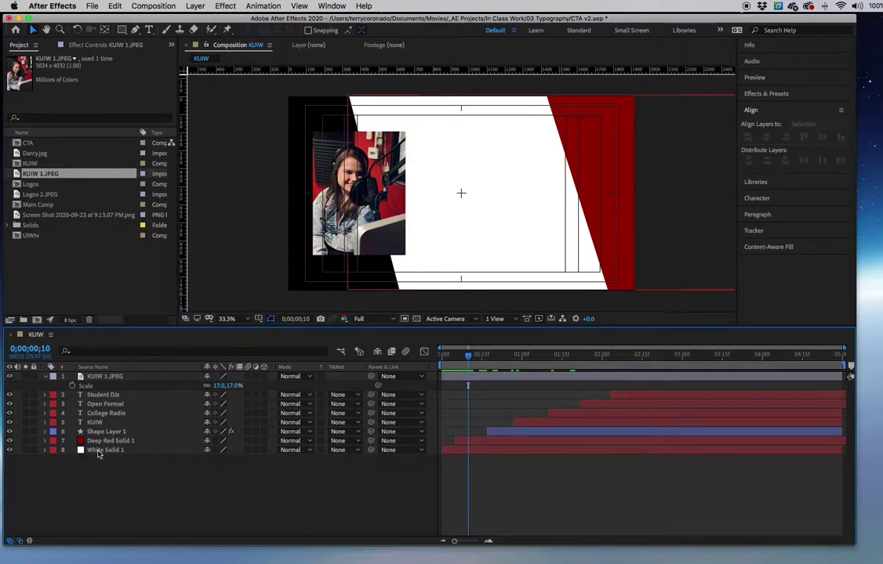
left_click(109, 452)
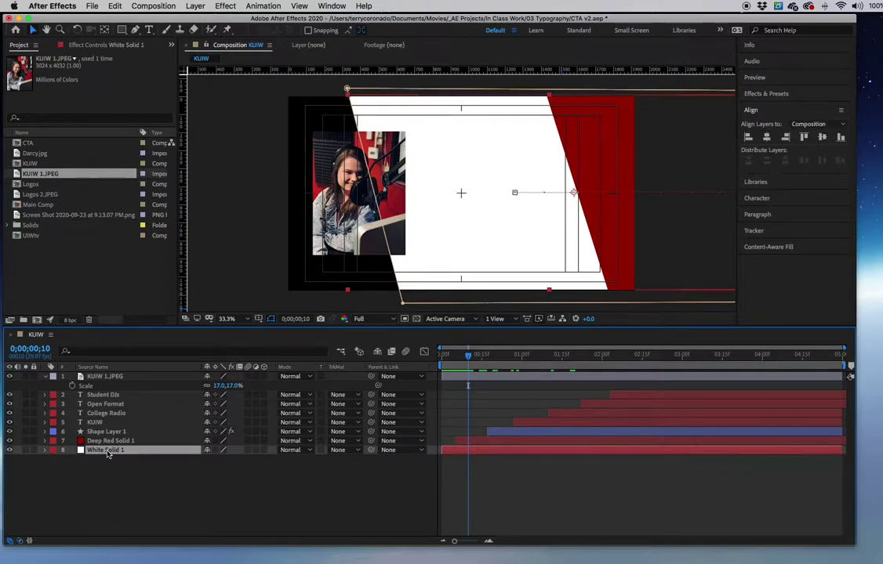
key("super+d")
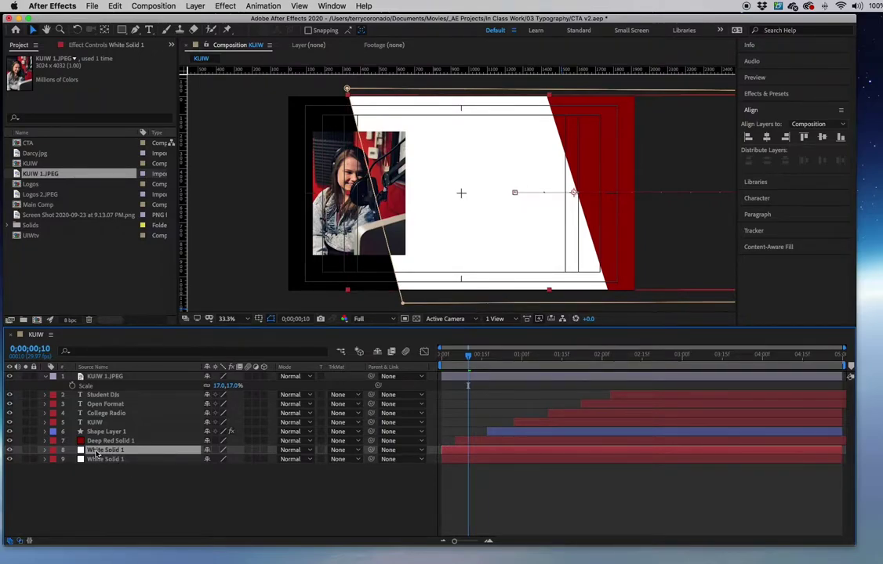
left_click_drag(107, 455, 115, 376)
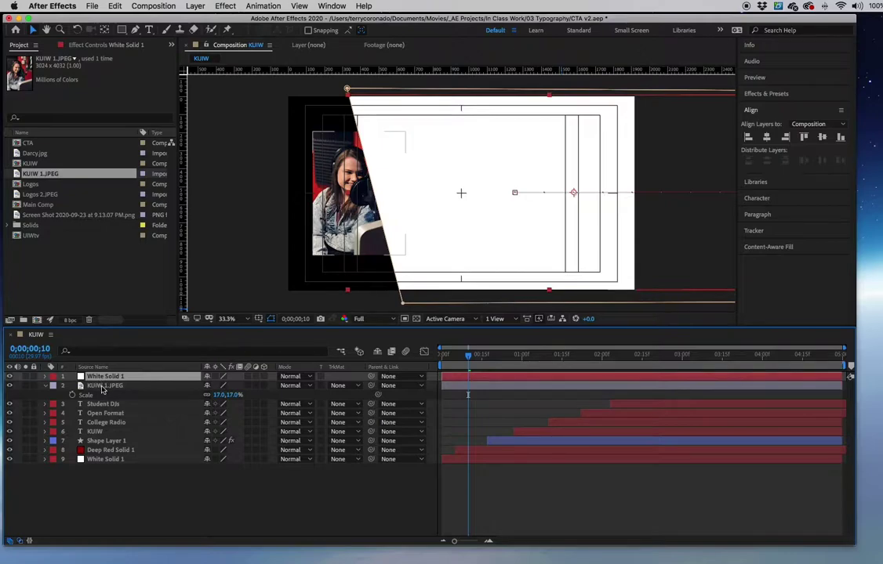
left_click(102, 387)
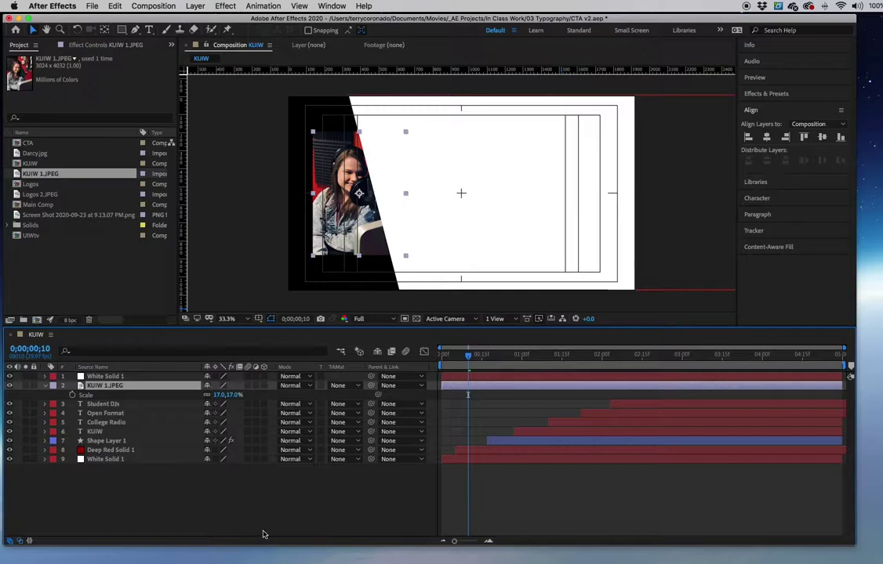
- Set KUIW 1.JPEG's TrkMat to Alpha Matte using White Solid 1 above it
left_click(357, 386)
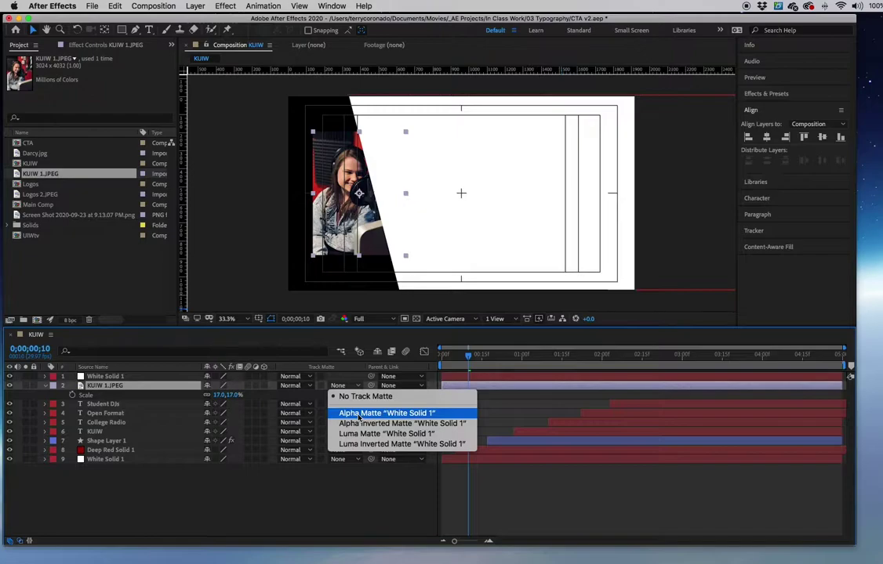
left_click(358, 414)
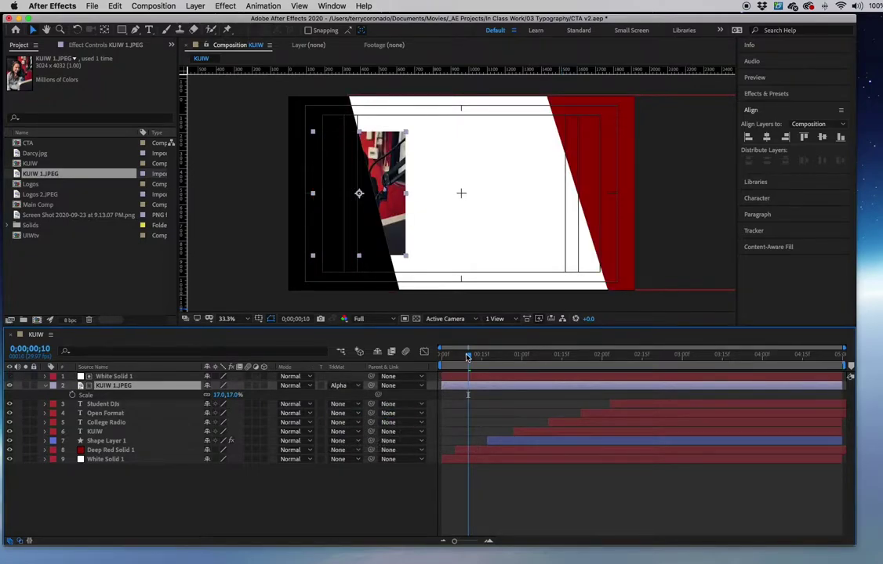
left_click_drag(468, 357, 487, 360)
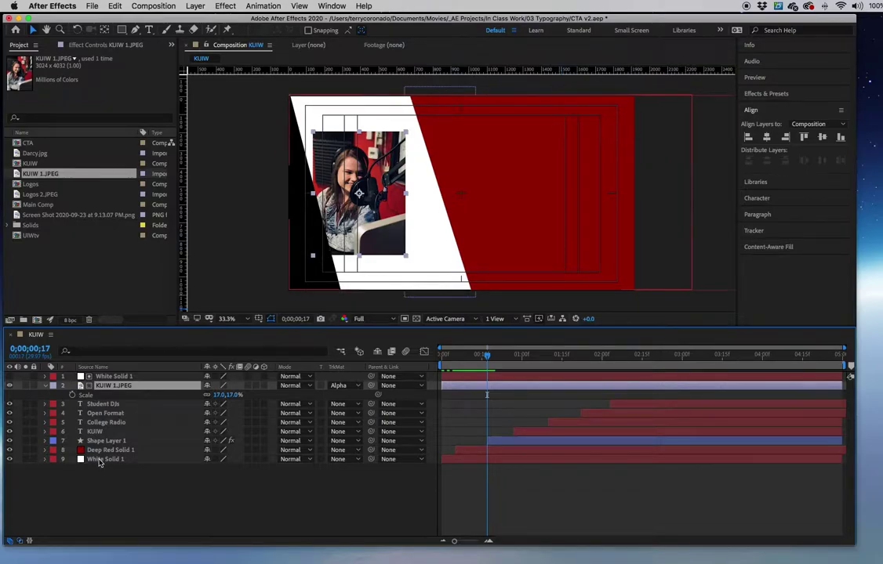
- Set White Solid 1's Position X to 1039 at 0;00;00;12 and preview from the start
left_click(106, 377)
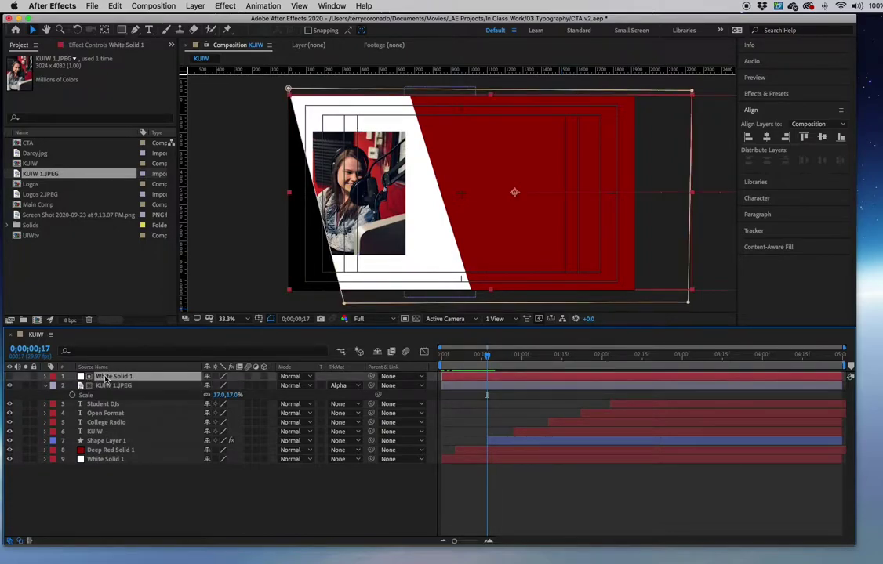
key("p")
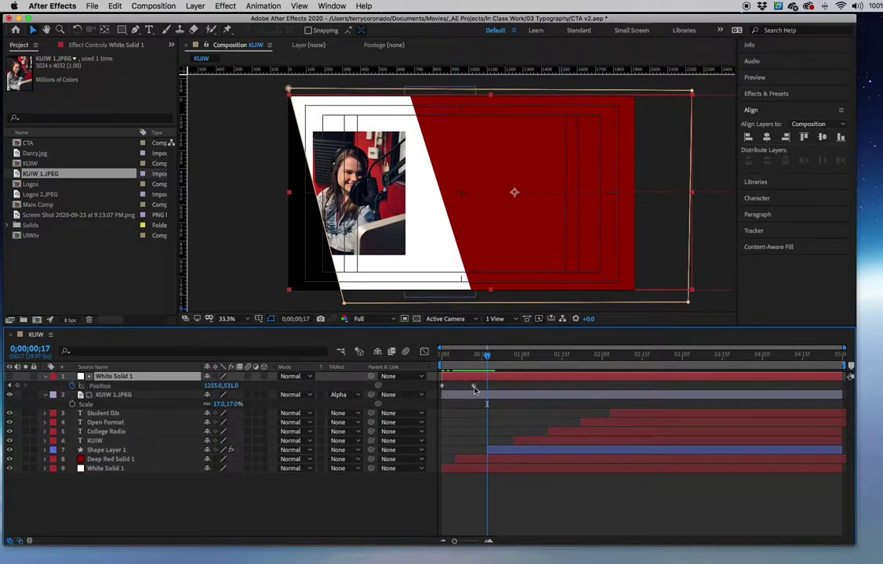
mouse_move(474, 388)
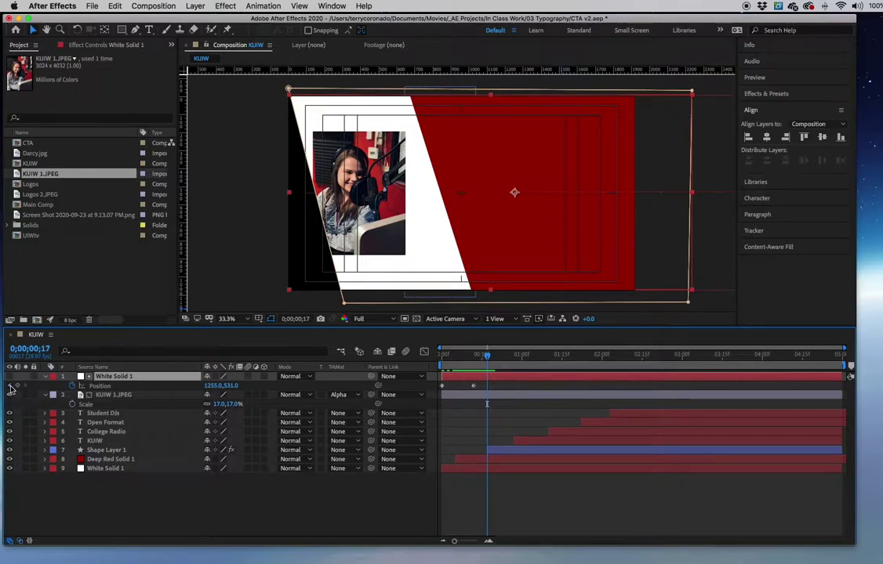
left_click(10, 388)
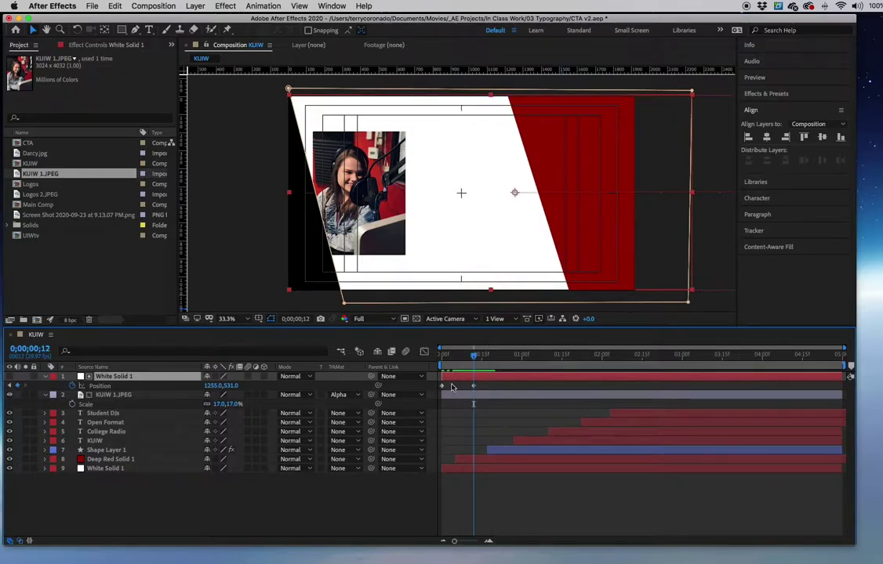
mouse_move(474, 388)
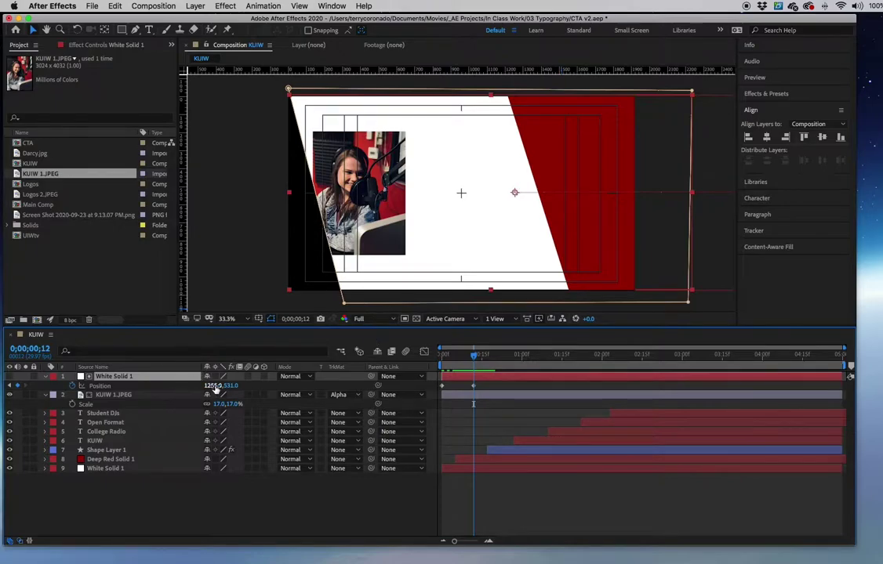
left_click_drag(213, 389, 94, 386)
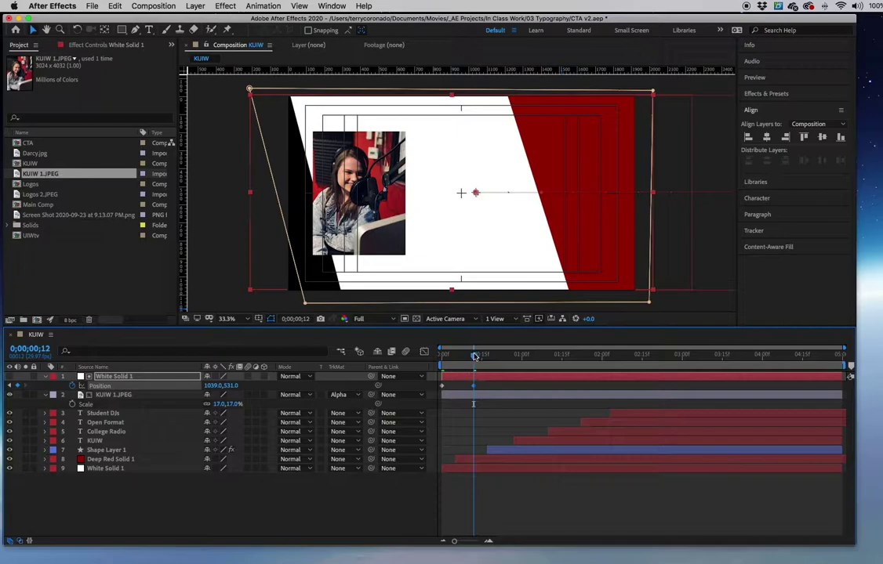
left_click_drag(475, 357, 426, 355)
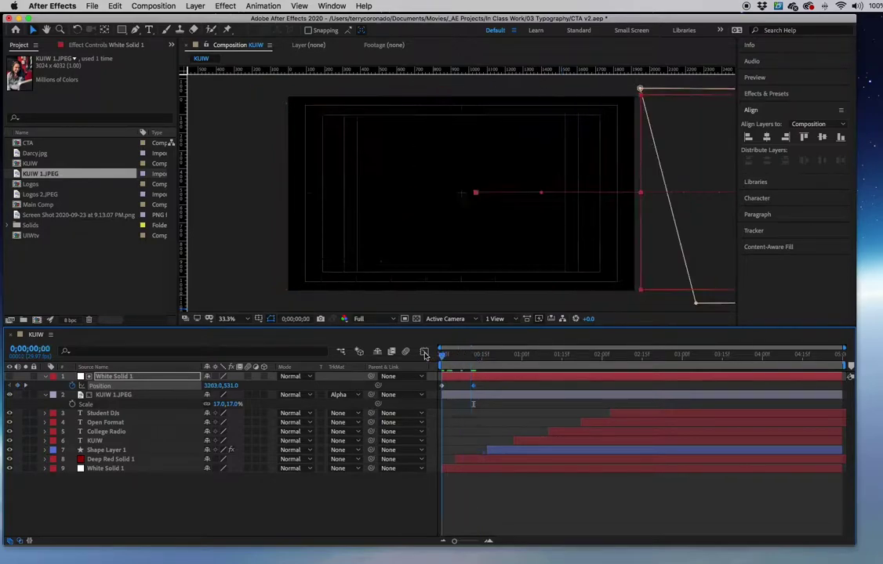
key("space")
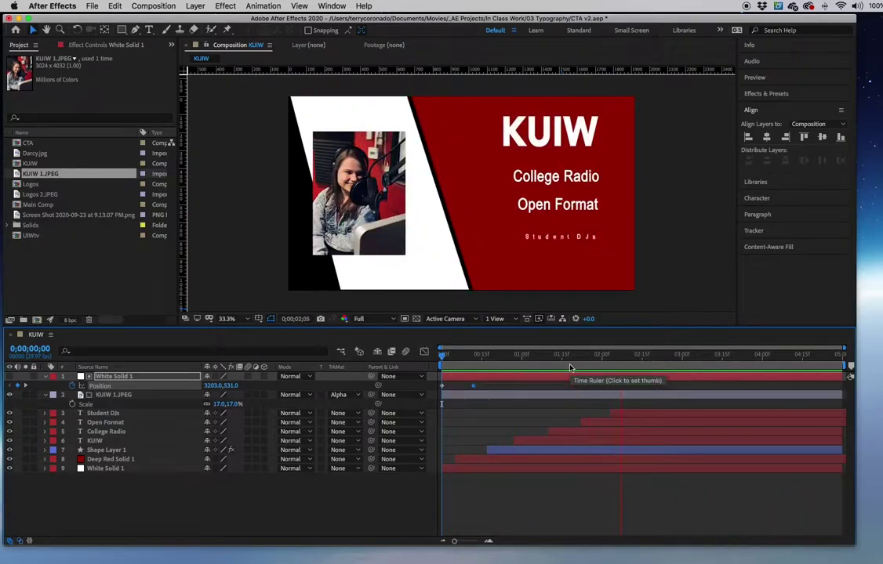
- Stop the preview, collapse the photo and White Solid 1 properties, and deselect all layers
key("space")
left_click(45, 395)
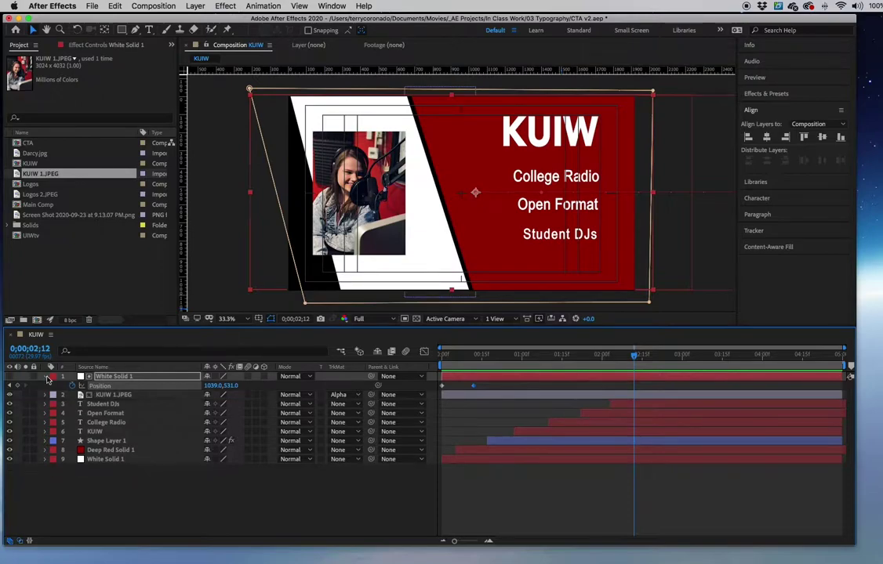
left_click(45, 376)
left_click(160, 501)
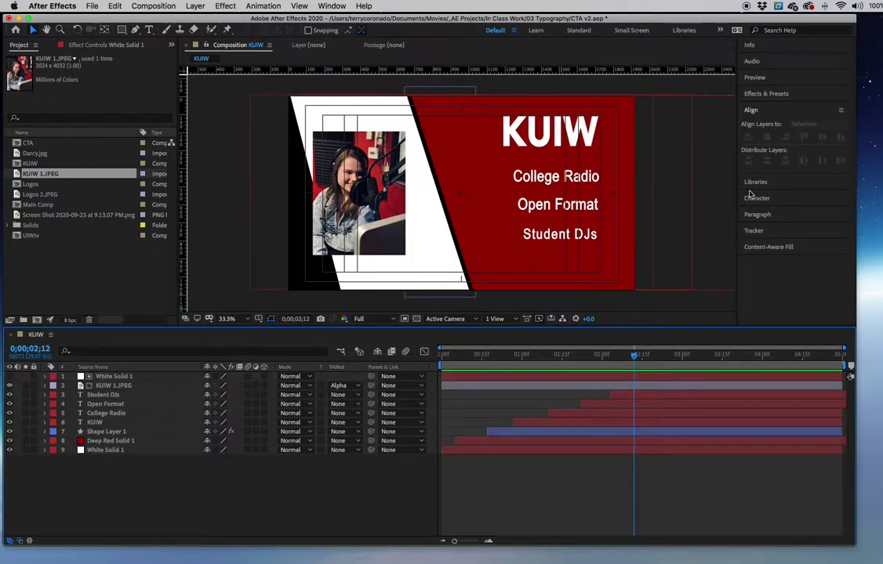
- Search Effects & Presets for 'vign' and apply CC Vignette to the KUIW 1.JPEG layer
left_click(766, 94)
left_click(767, 108)
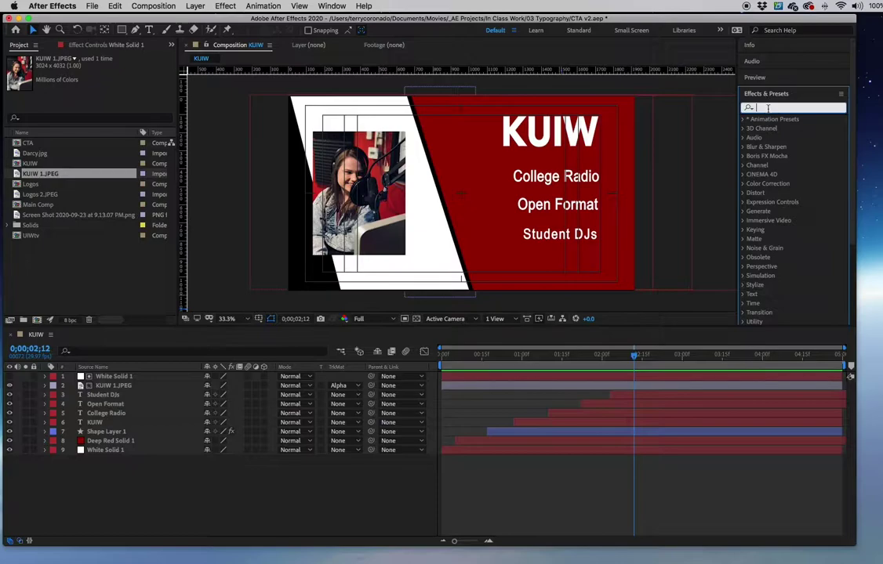
type("vign")
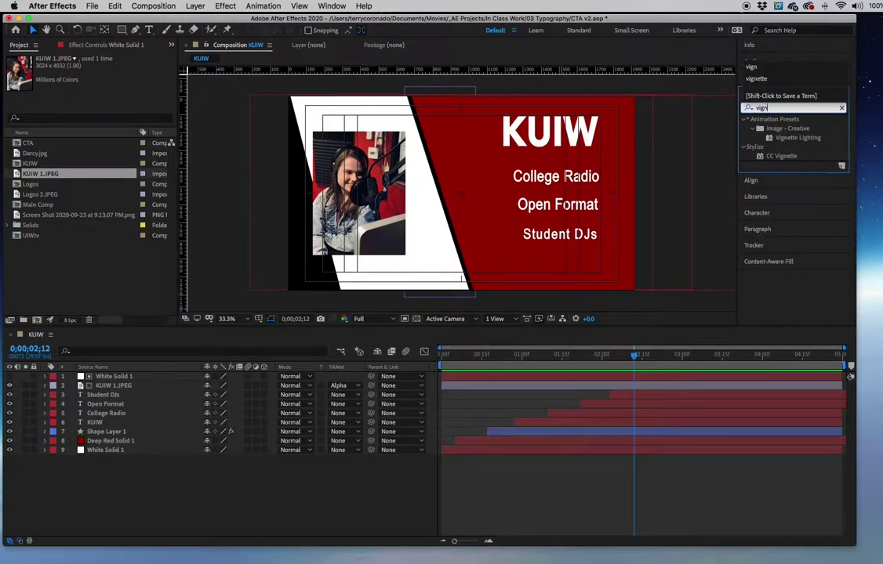
left_click(786, 156)
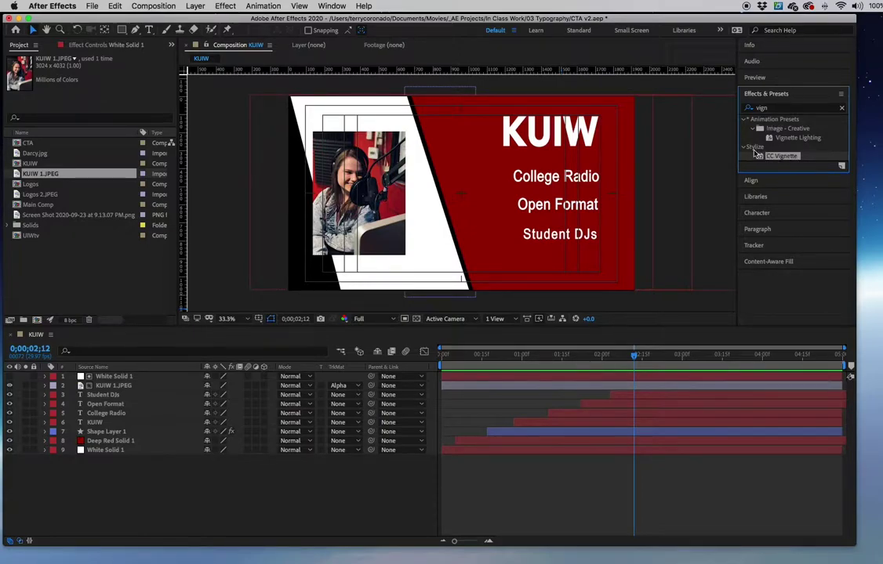
left_click_drag(774, 159, 476, 387)
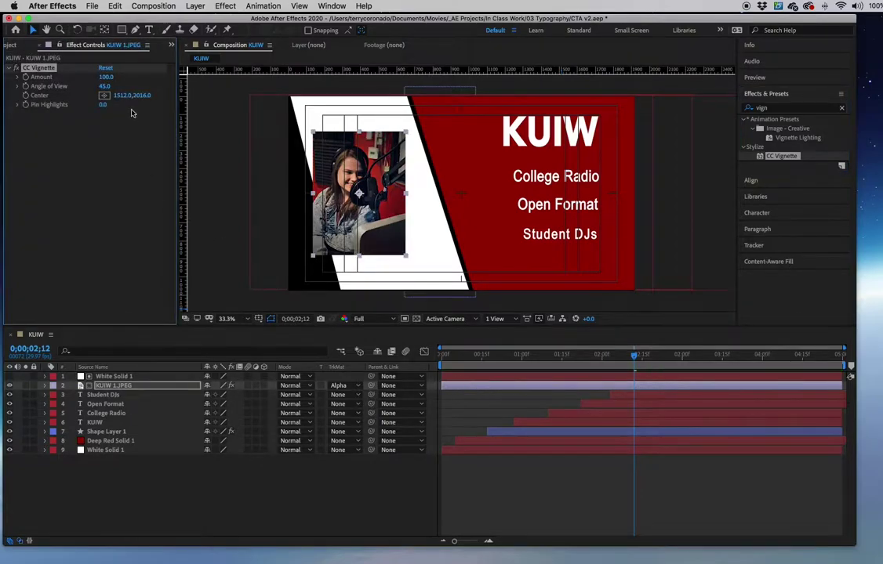
- Set the KUIW 1.JPEG CC Vignette Amount to 116, then scrub the timeline from an early frame to review
left_click_drag(104, 77, 118, 76)
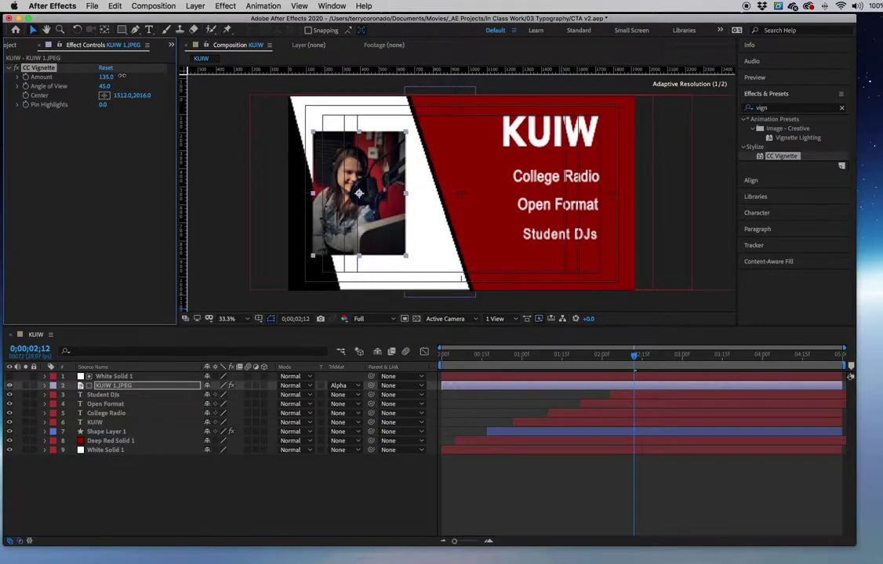
left_click_drag(122, 76, 123, 75)
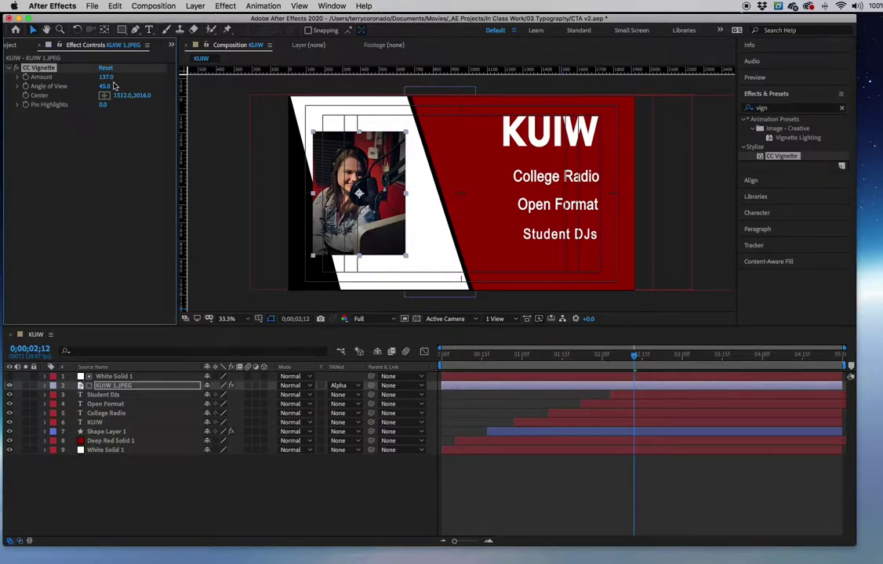
mouse_move(102, 77)
left_mouse_down()
mouse_move(89, 76)
mouse_move(100, 82)
left_mouse_up()
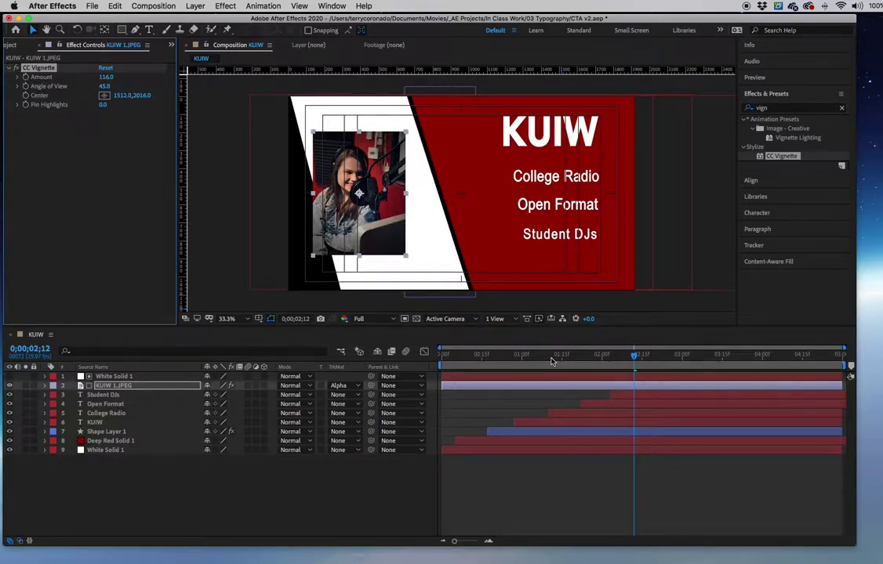
left_click(484, 355)
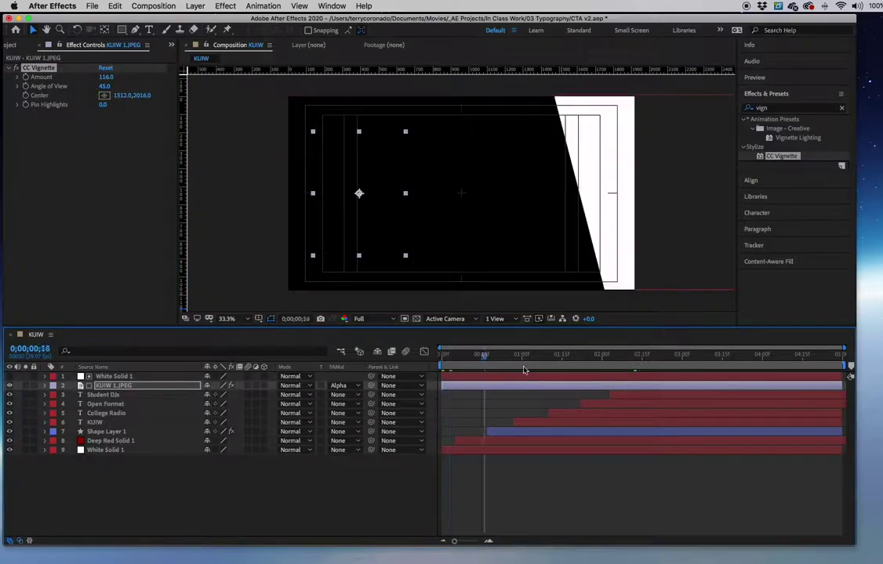
left_click_drag(524, 370, 805, 375)
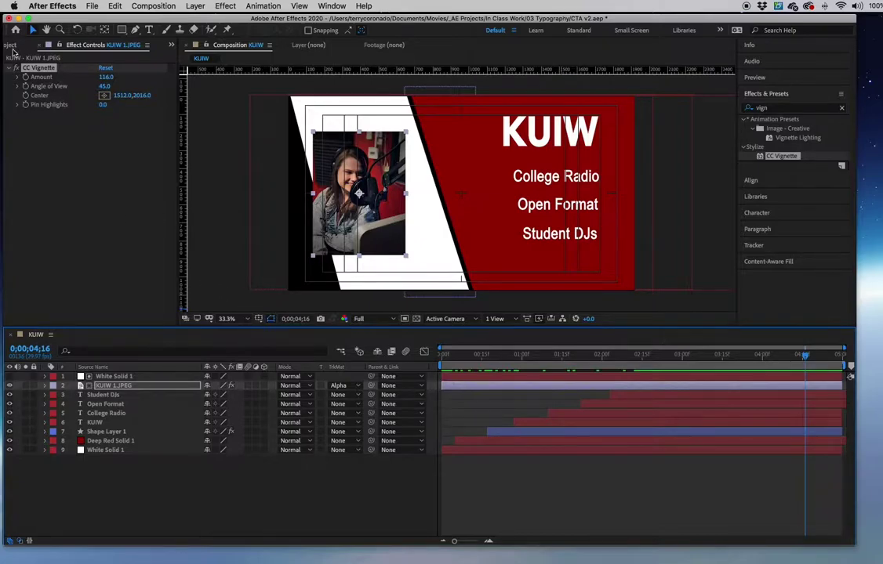
- Return to the Project panel and open Main Comp for editing
left_click(17, 44)
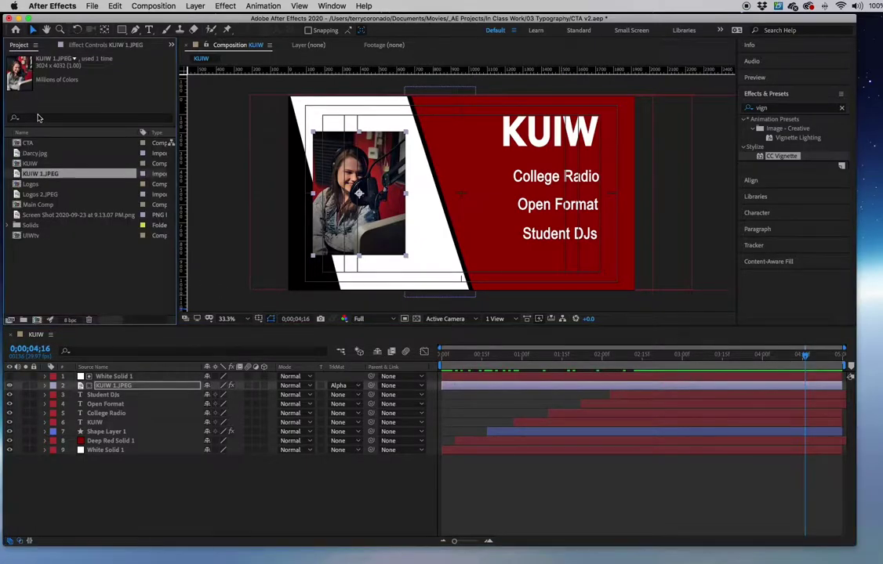
left_click(31, 205)
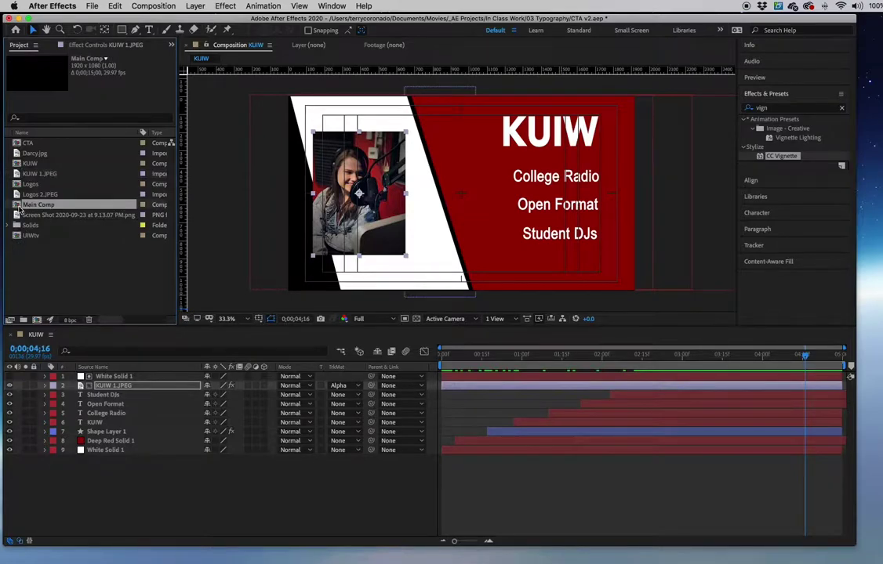
double_click(19, 207)
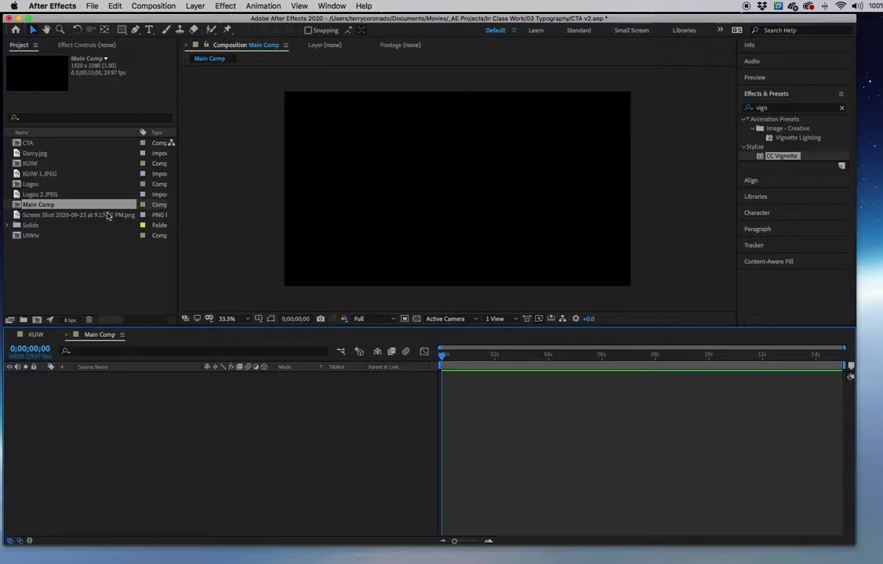
- Drag the KUIW composition into Main Comp as a layer and scrub to preview it
left_click(23, 164)
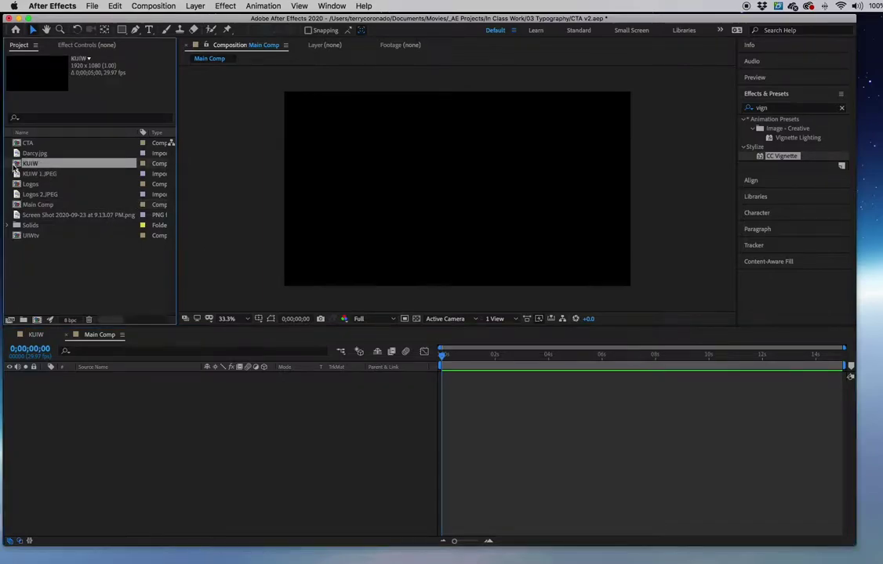
left_click_drag(18, 166, 64, 389)
left_click_drag(470, 355, 438, 363)
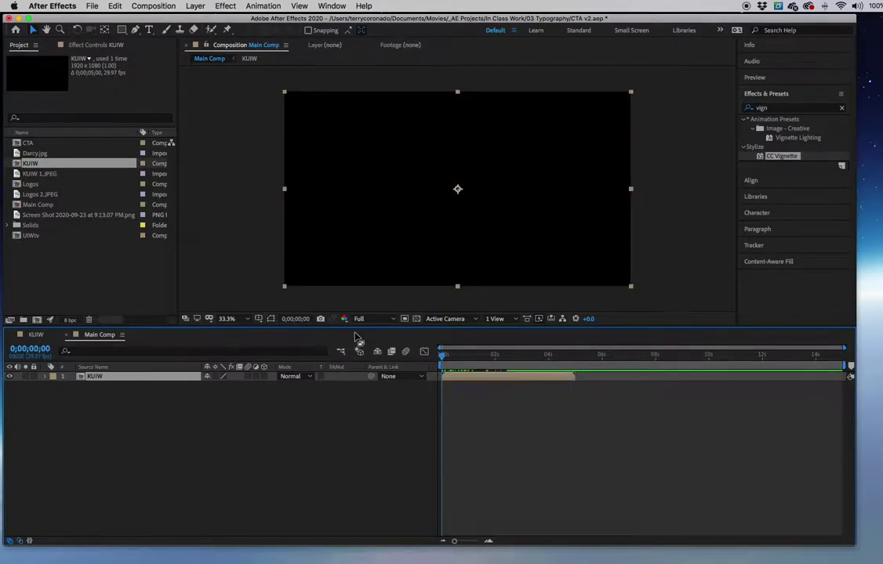